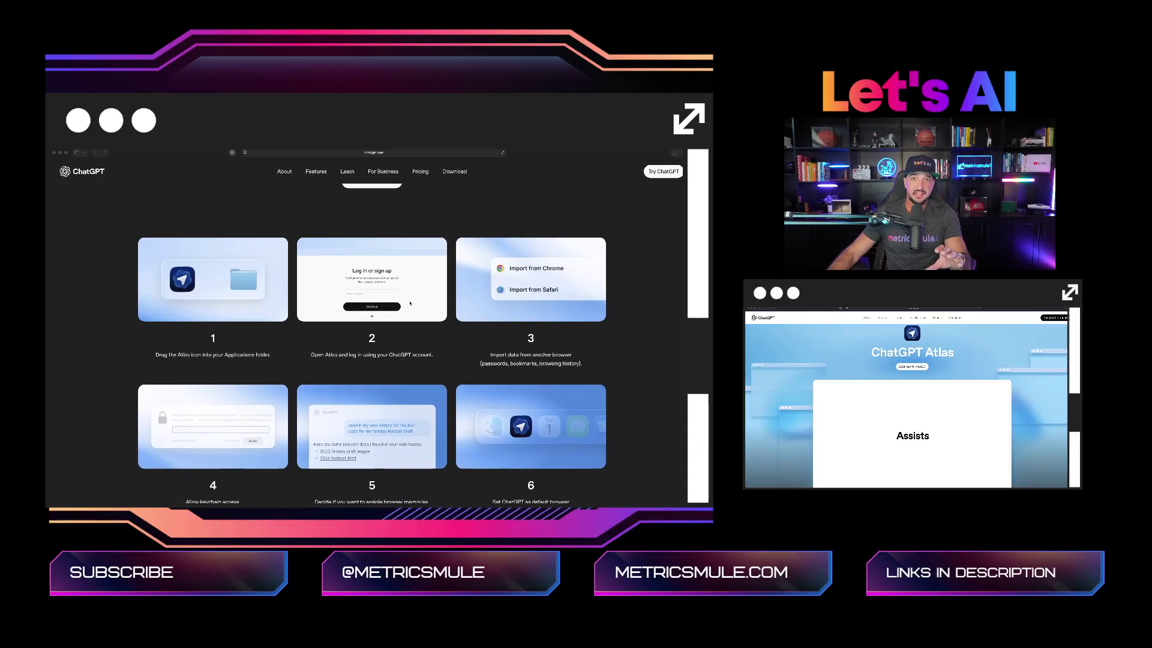
- Scroll down past the Atlas macOS download steps to the intro video
scroll(398, 319, down, 5)
scroll(398, 319, down, 4)
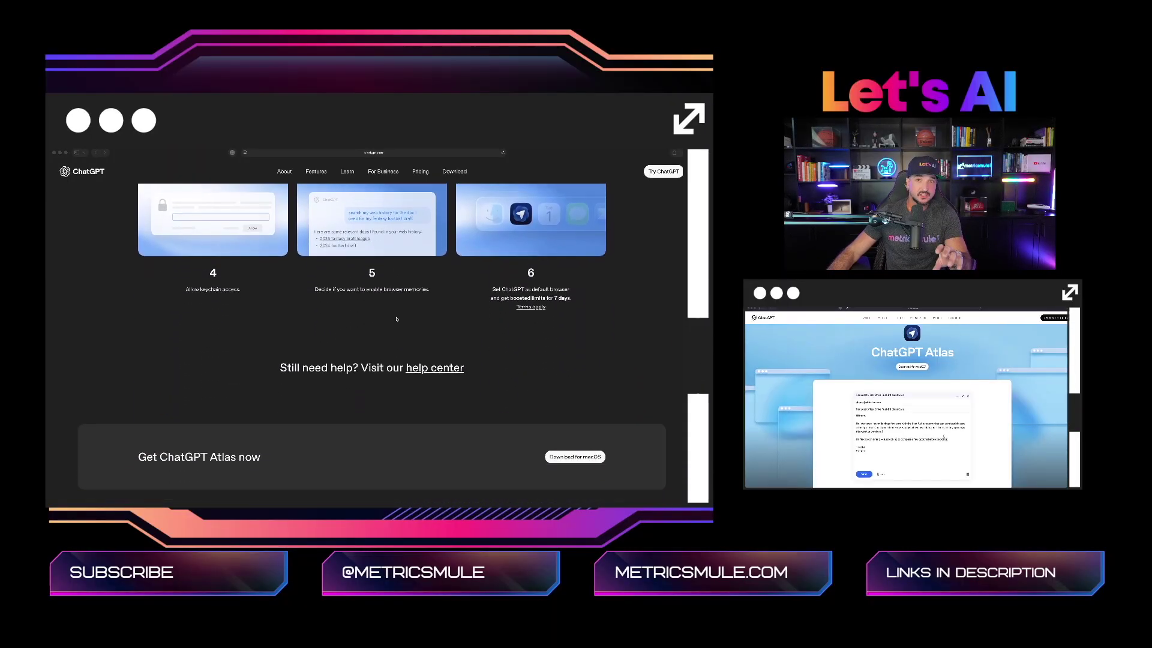
scroll(408, 316, down, 2)
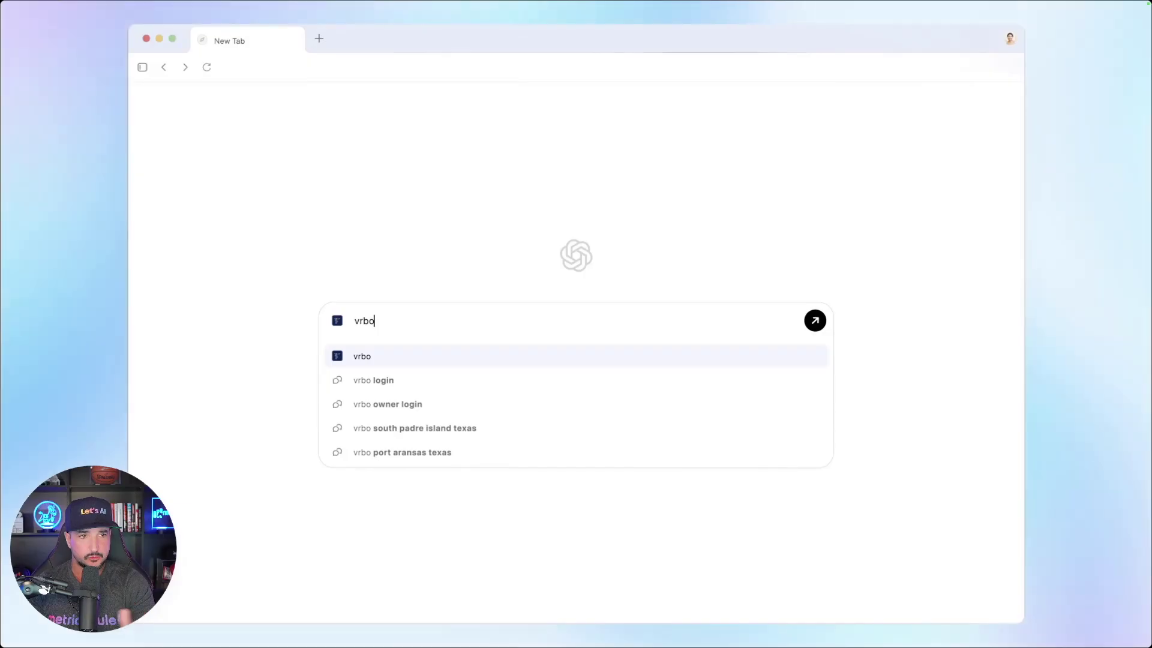
- Open vrbo.com and ask the sidebar 'Are there good hikes nearby?'
text(.com)
click(814, 321)
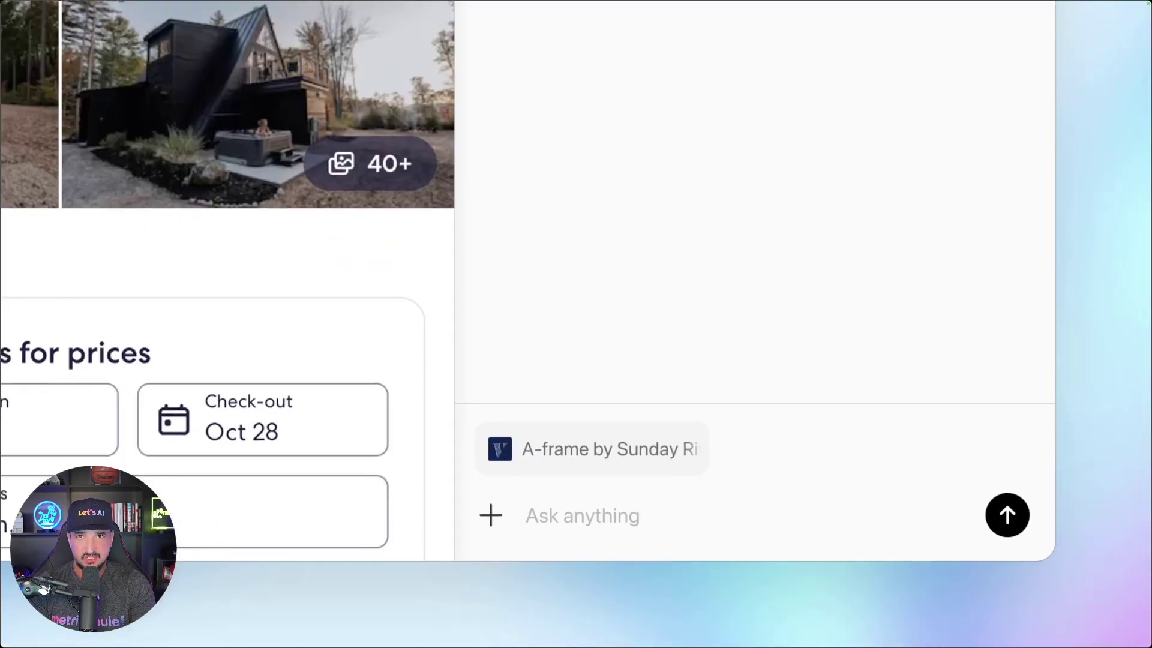
text(Are there)
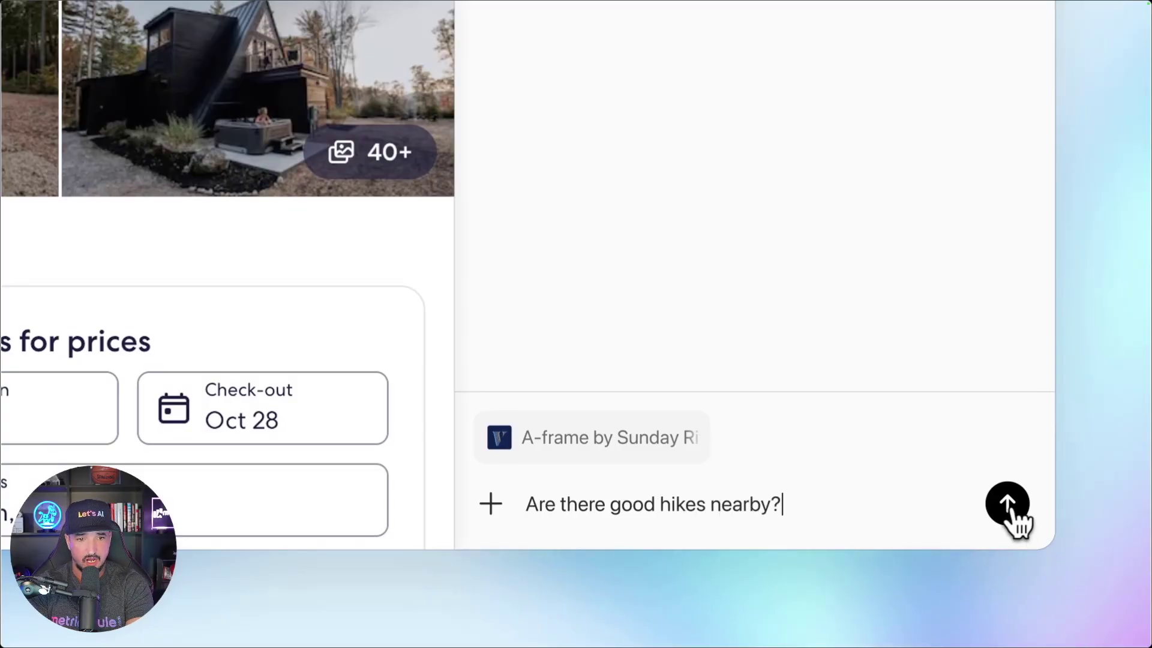
text(good hikes nearby?)
click(1008, 504)
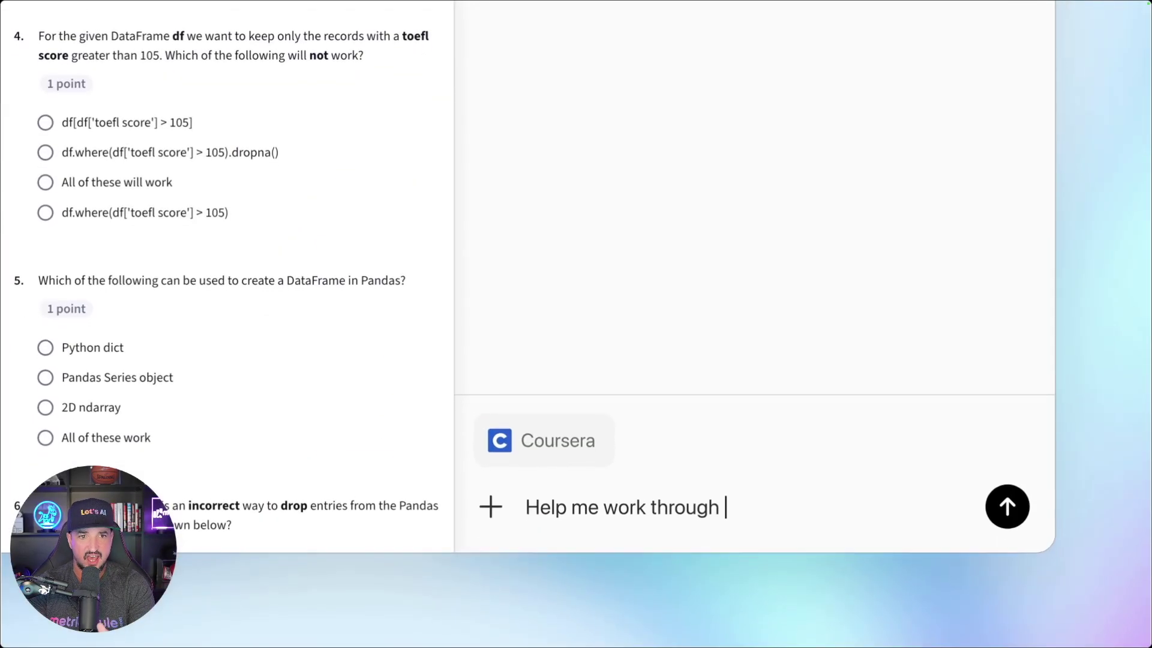
- Send a follow-up trip question, then hand the Instacart beach-day order to agent mode
text(problem num)
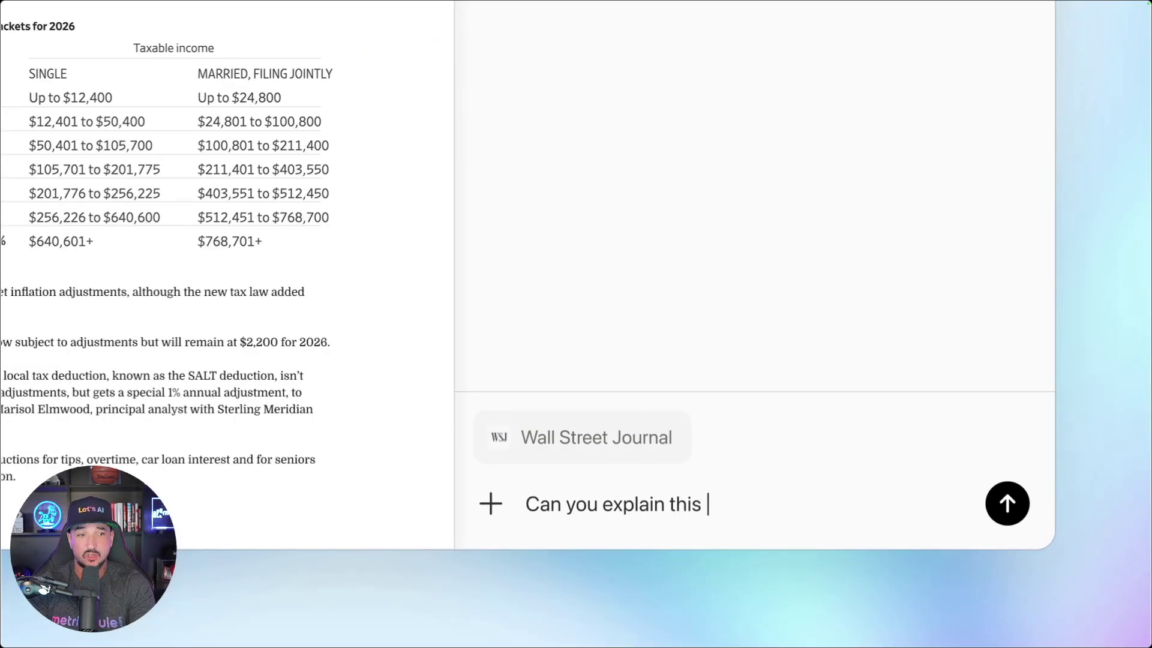
text(in simple)
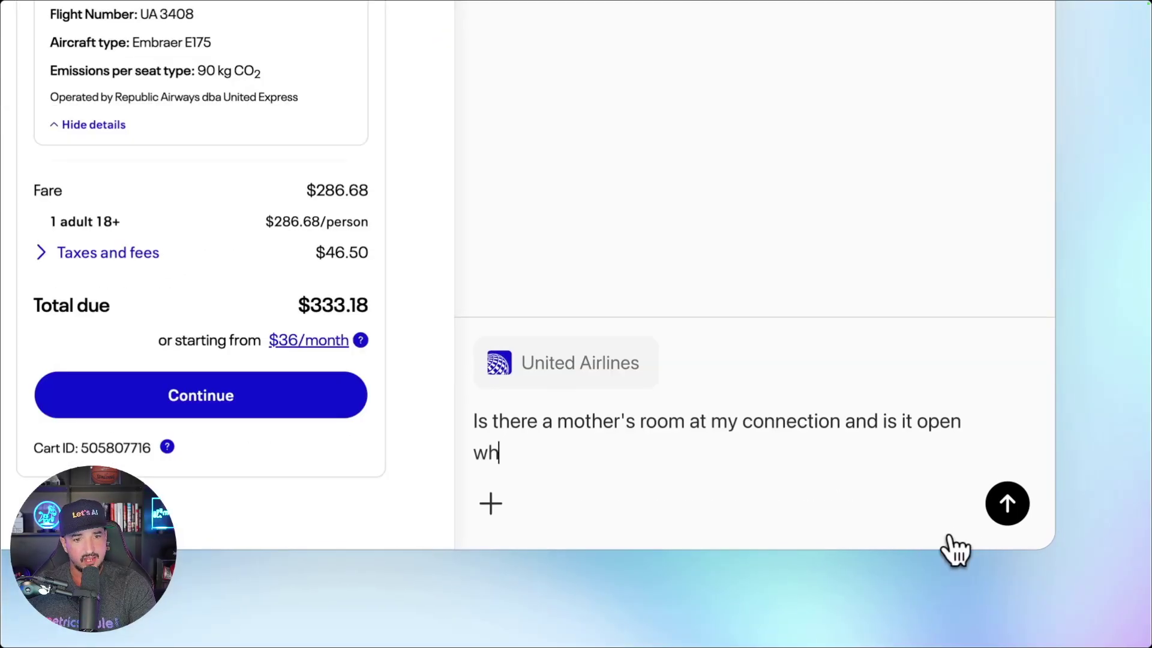
text(en I'm there?)
click(1008, 505)
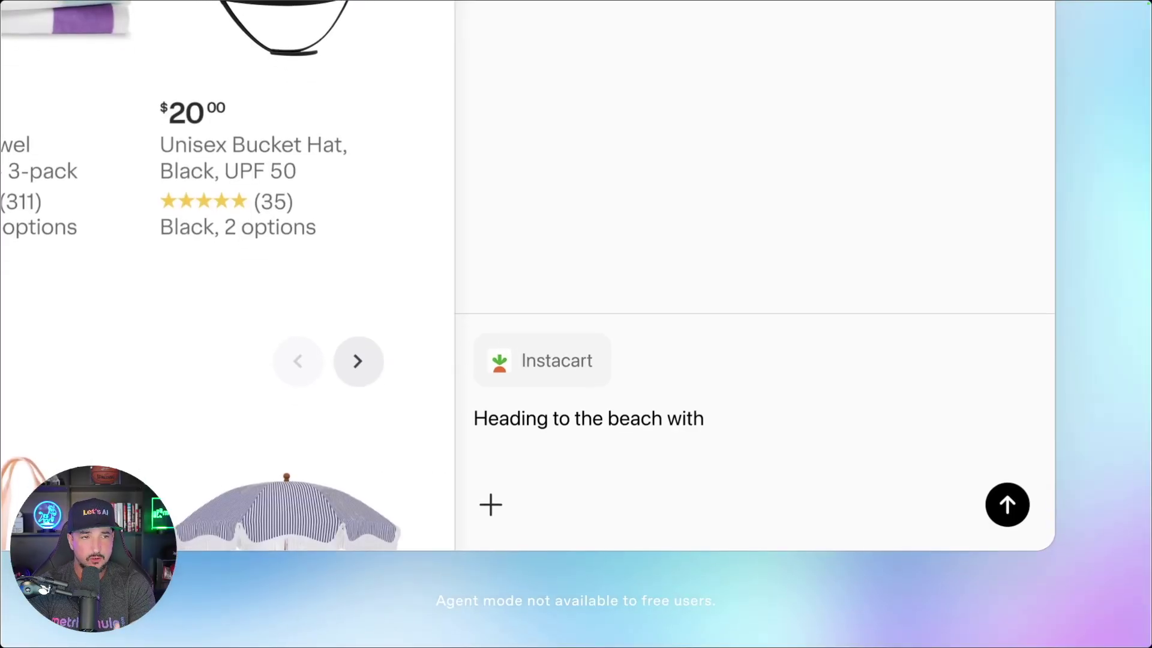
click(1013, 507)
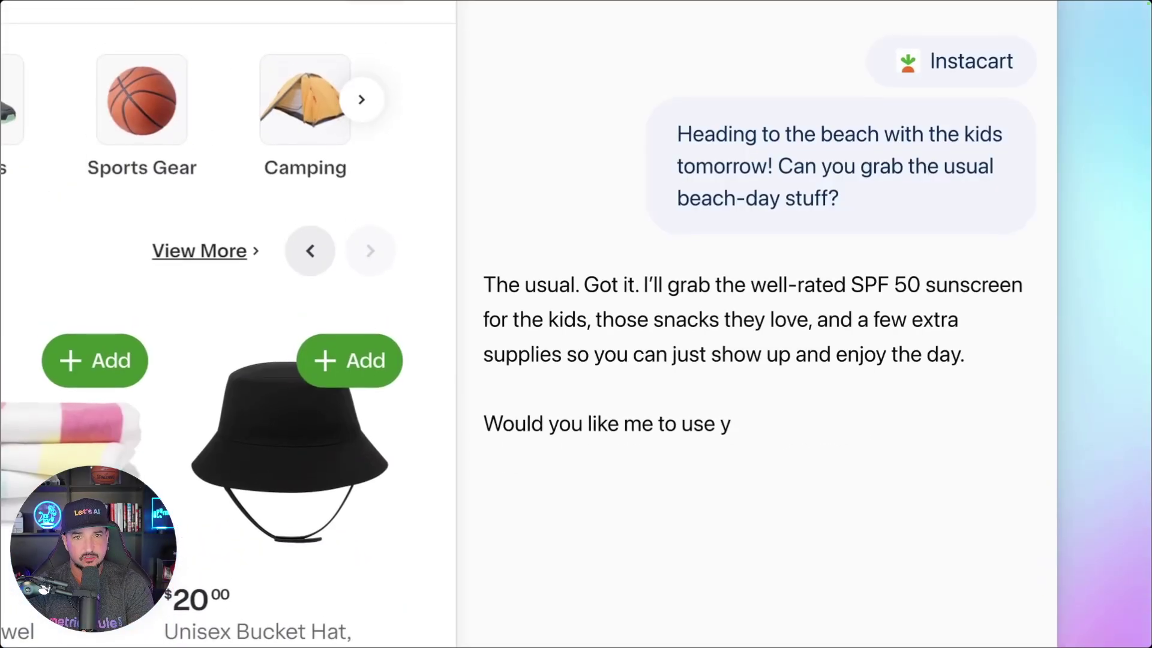
click(830, 501)
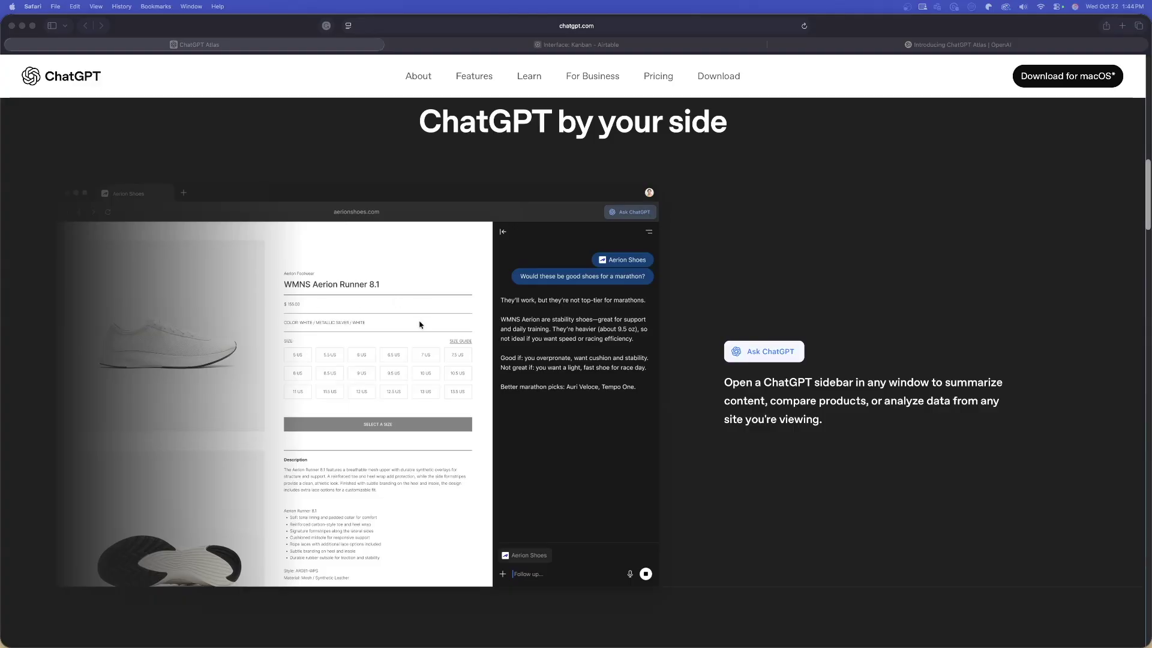
- Scroll past 'Picks up where you left off' and agent mode to the email-rewriting demo
scroll(420, 324, down, 1)
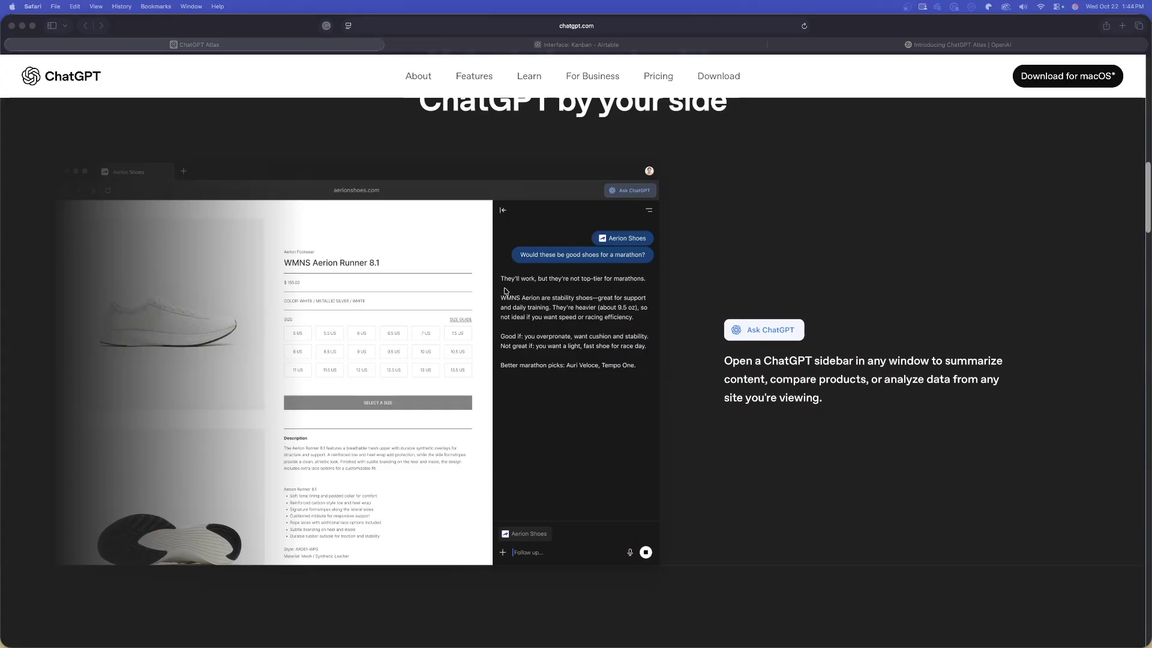
scroll(524, 294, down, 10)
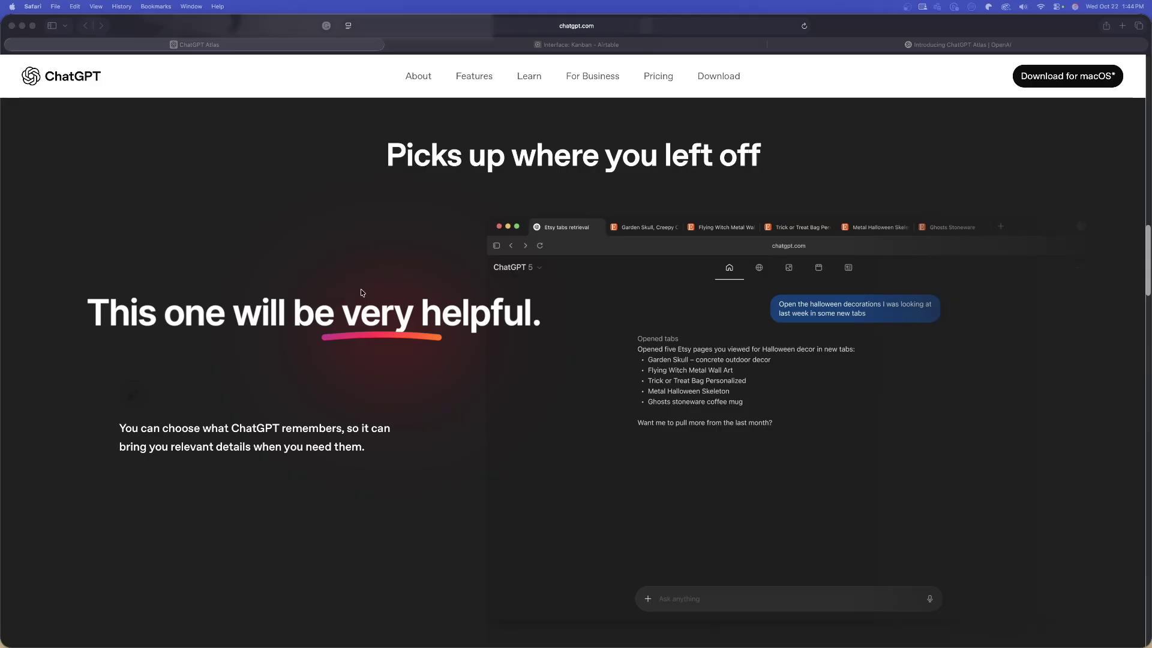
scroll(361, 292, down, 1)
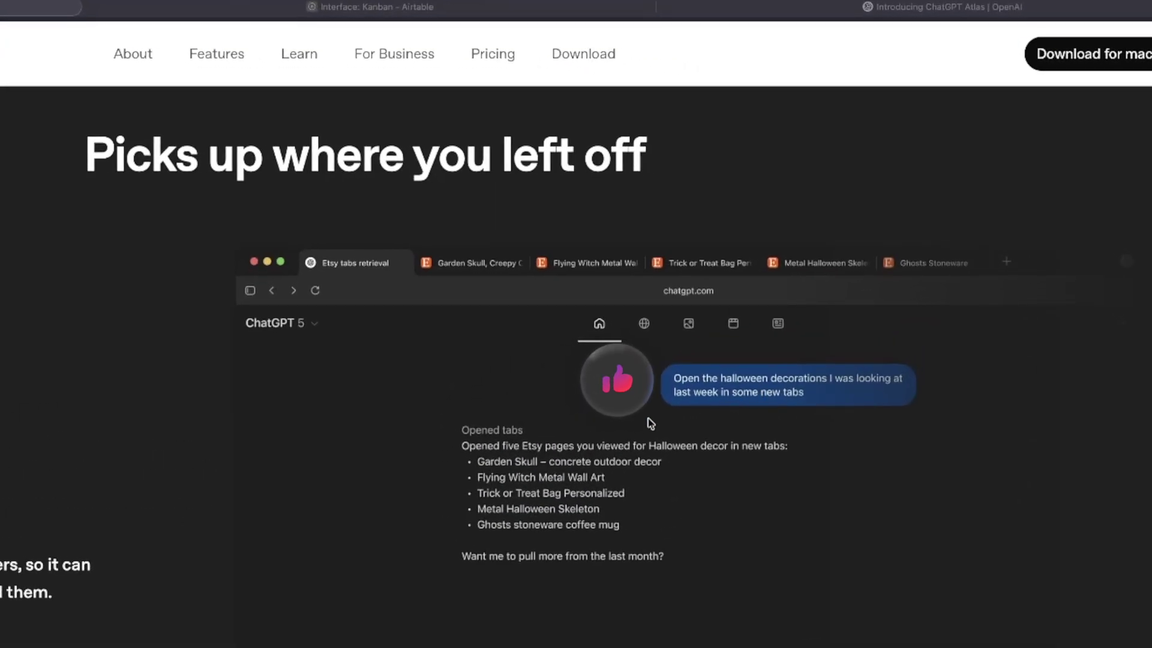
scroll(651, 423, down, 3)
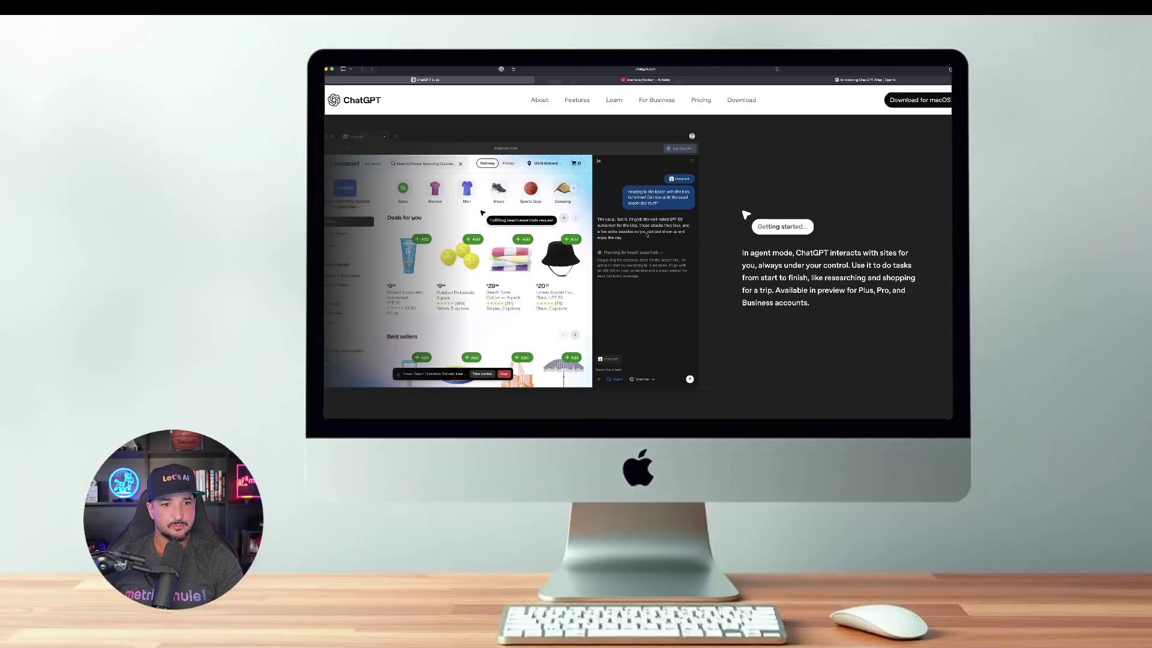
scroll(647, 237, down, 10)
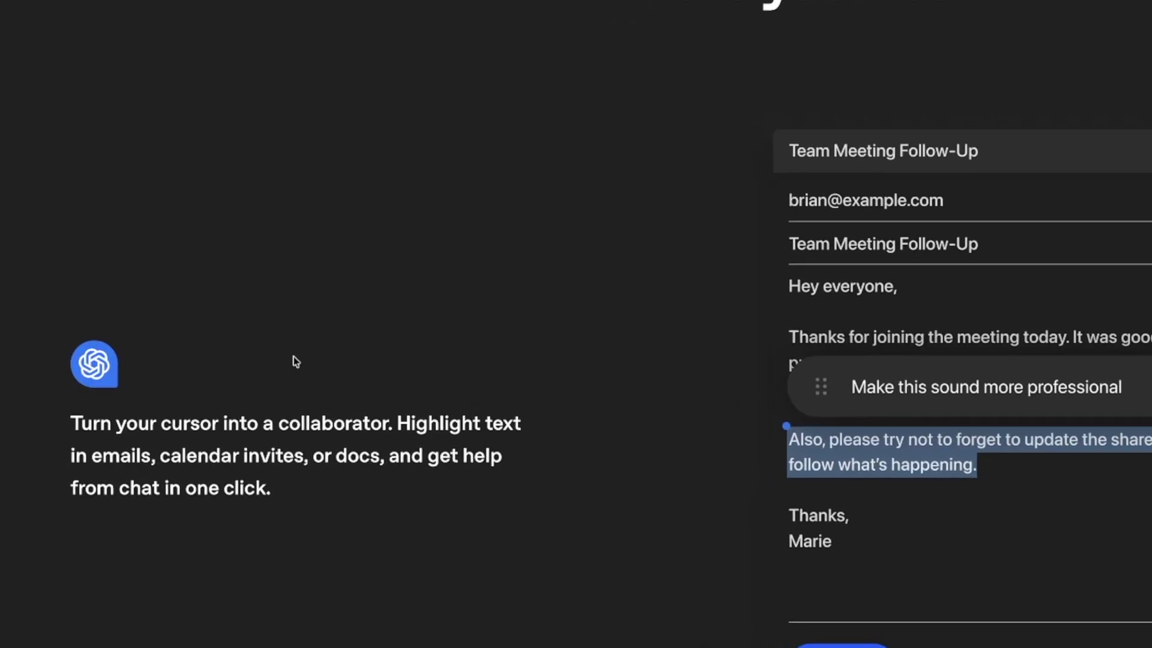
scroll(853, 386, down, 2)
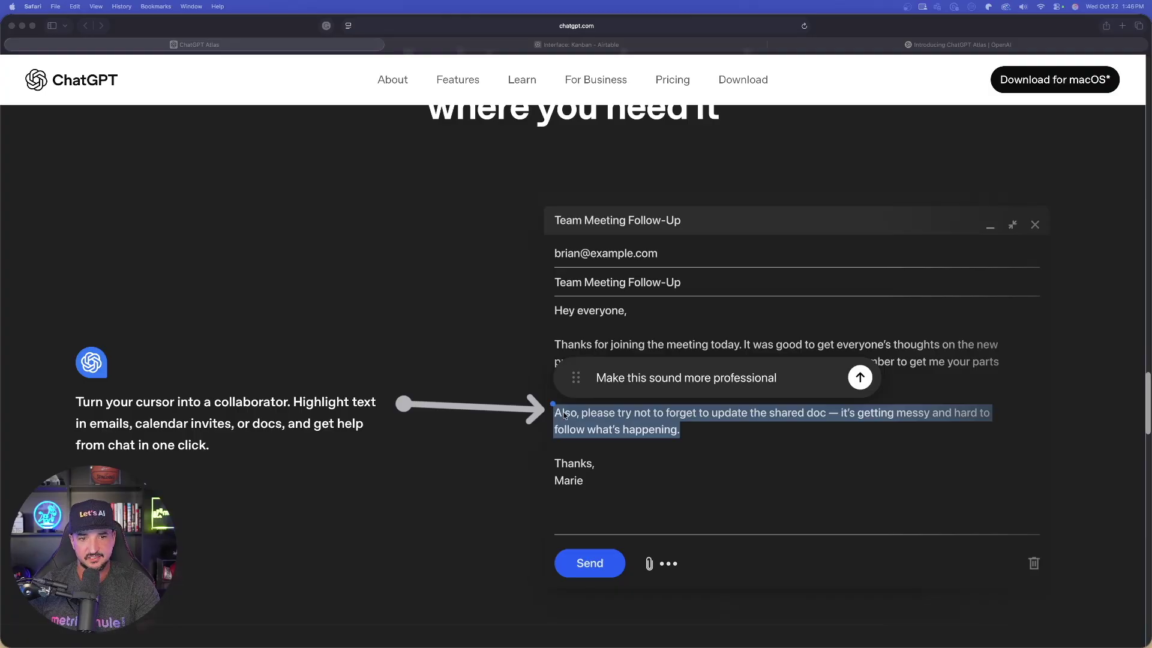
scroll(563, 409, down, 5)
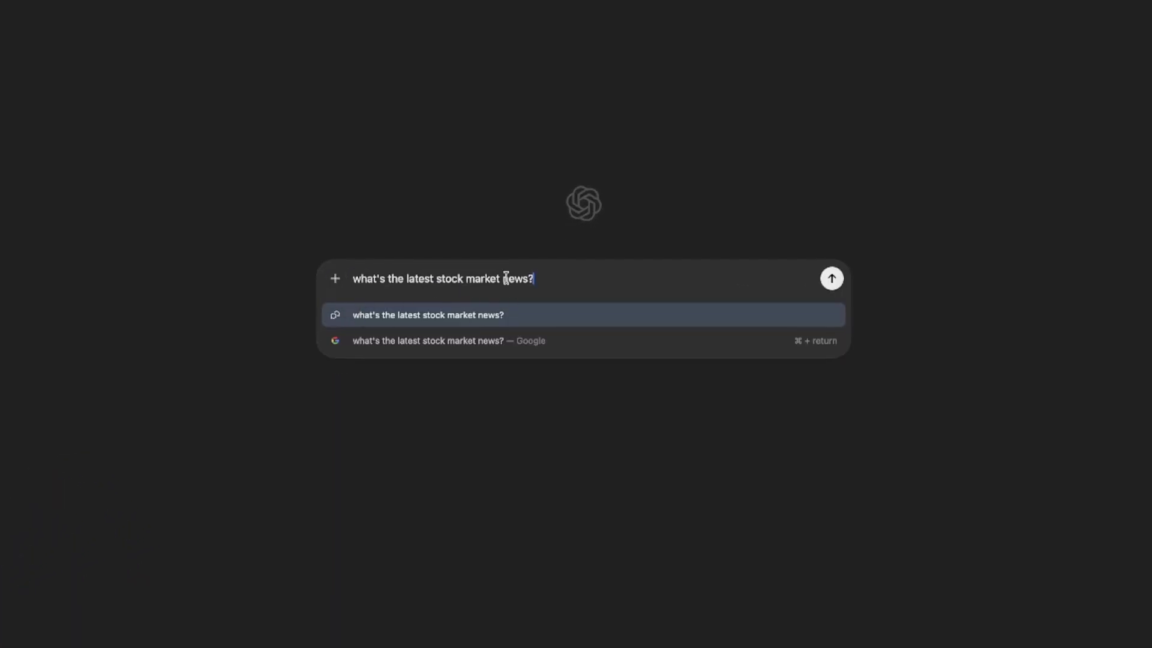
- Submit 'what's the latest stock market news?', zoom in, and scroll through the sourced answer
key(Return)
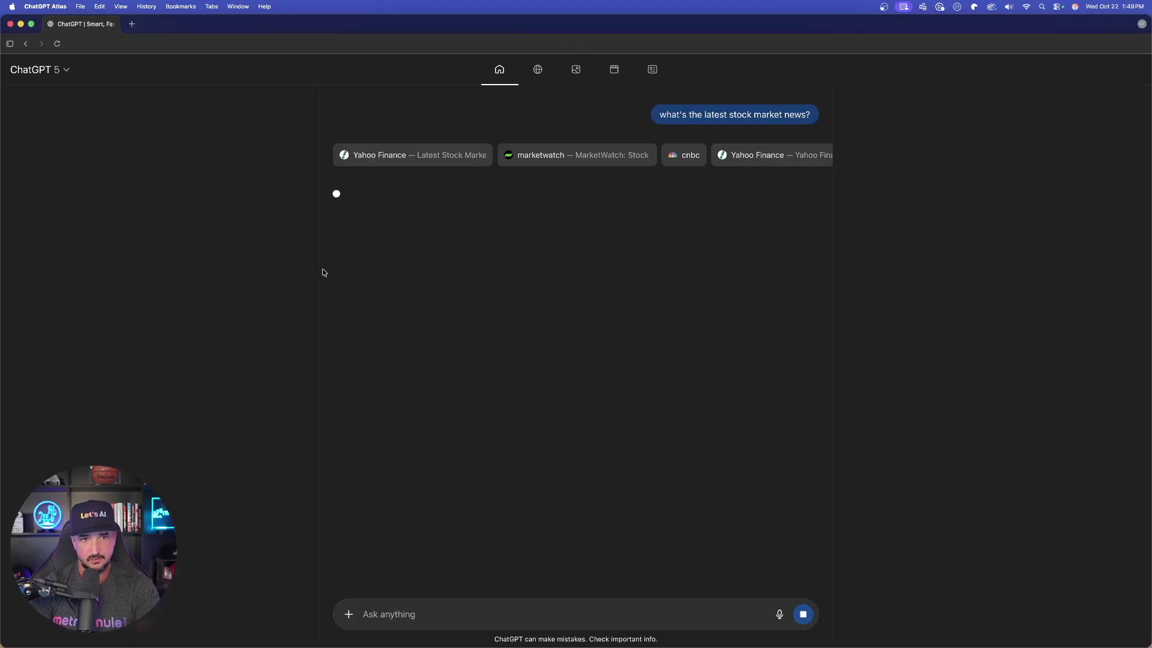
key(super+equal)
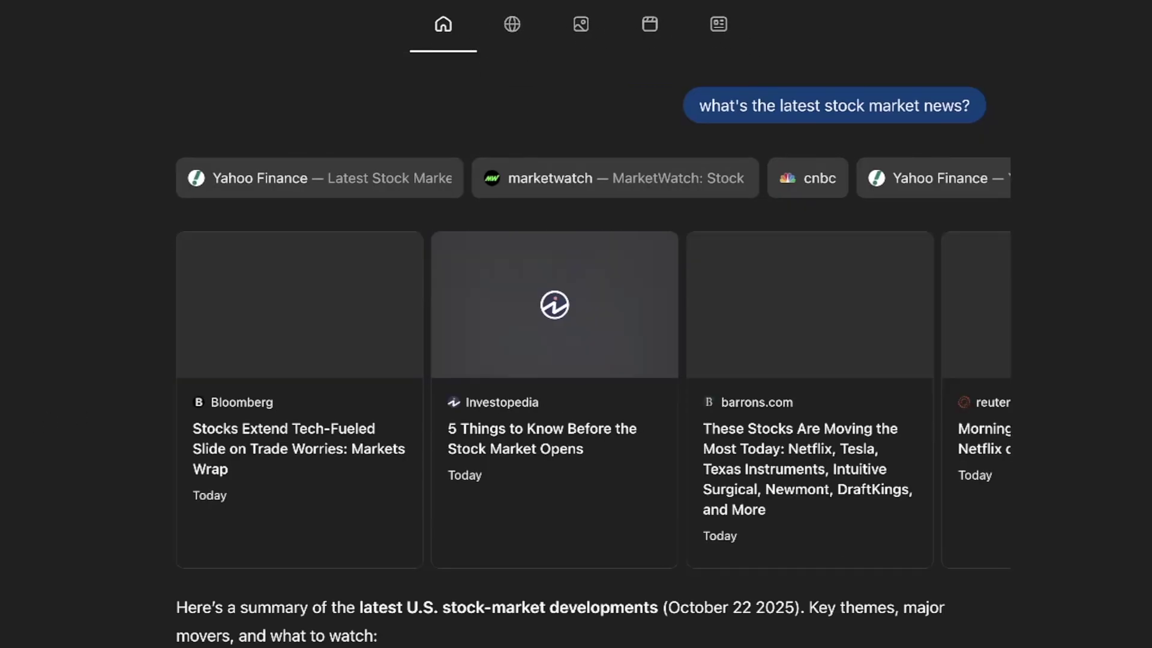
scroll(16, 447, down, 3)
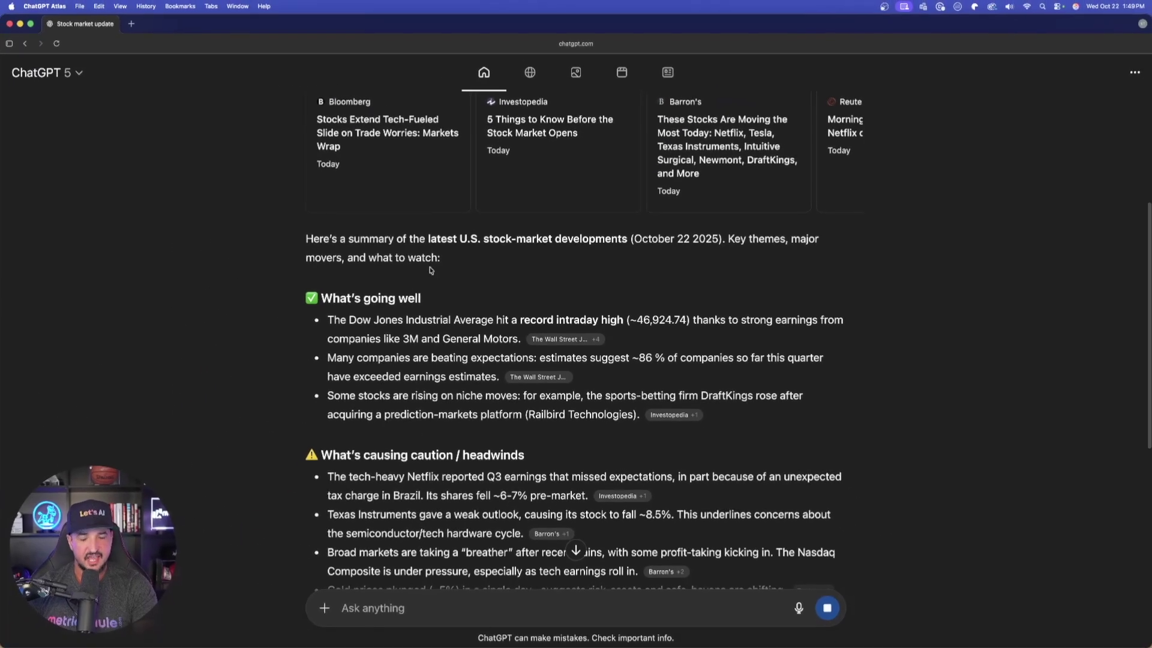
scroll(224, 442, up, 5)
scroll(310, 368, down, 5)
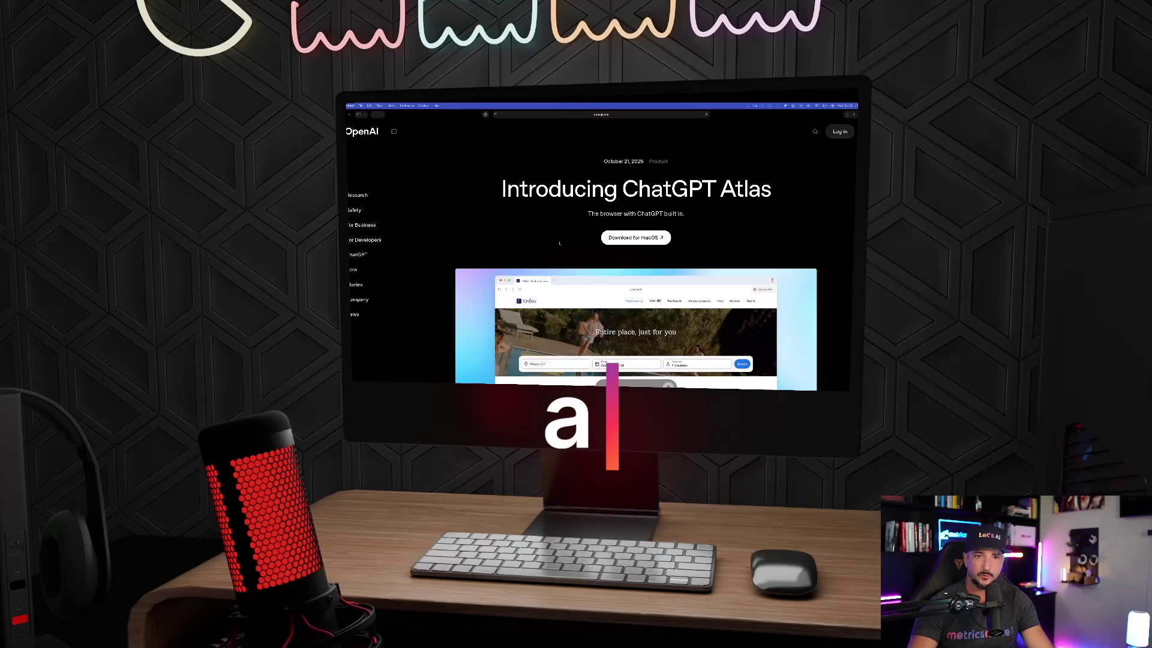
- Scroll the article to the paragraph about ChatGPT remembering what you've explored
scroll(559, 243, down, 10)
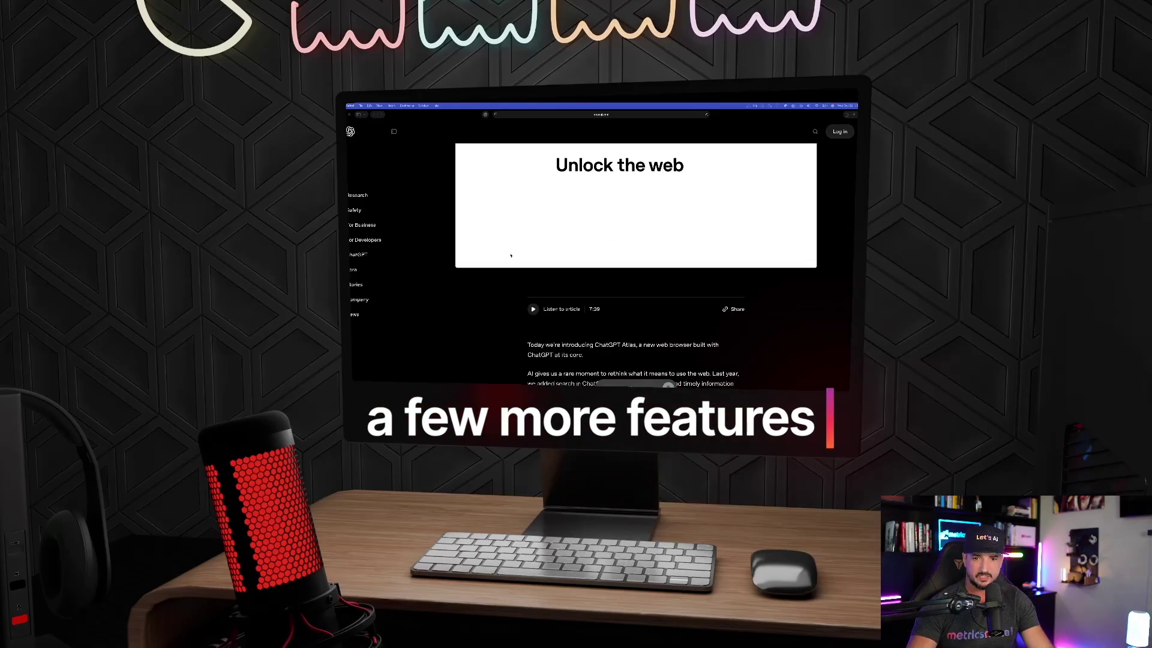
scroll(501, 252, down, 5)
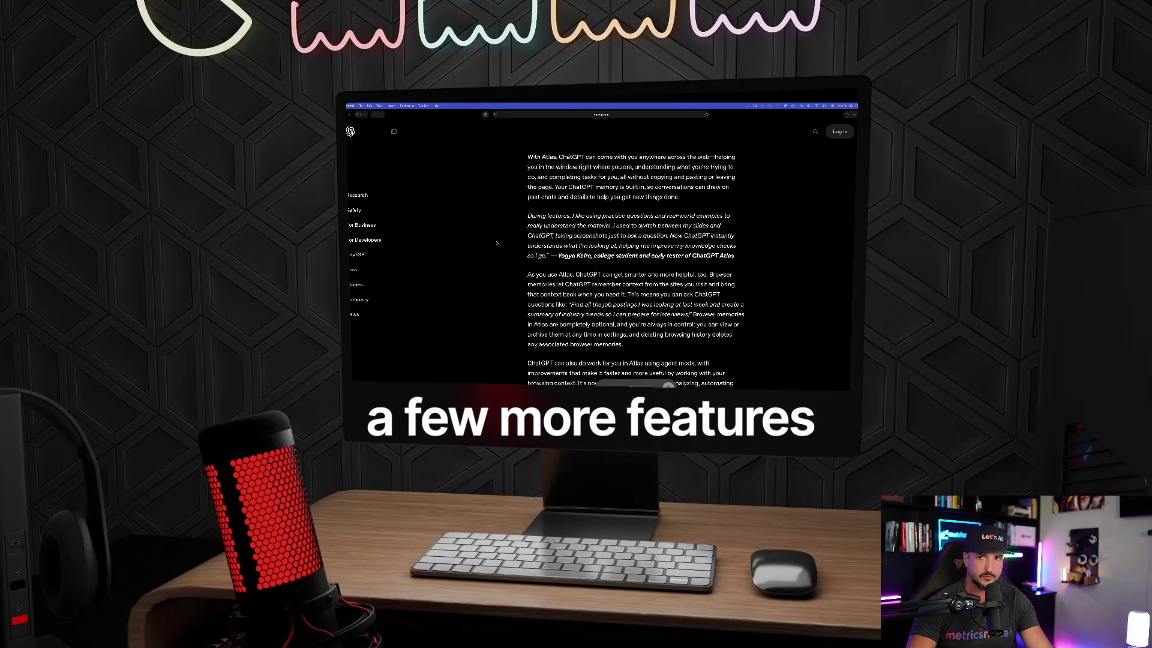
scroll(495, 245, down, 1)
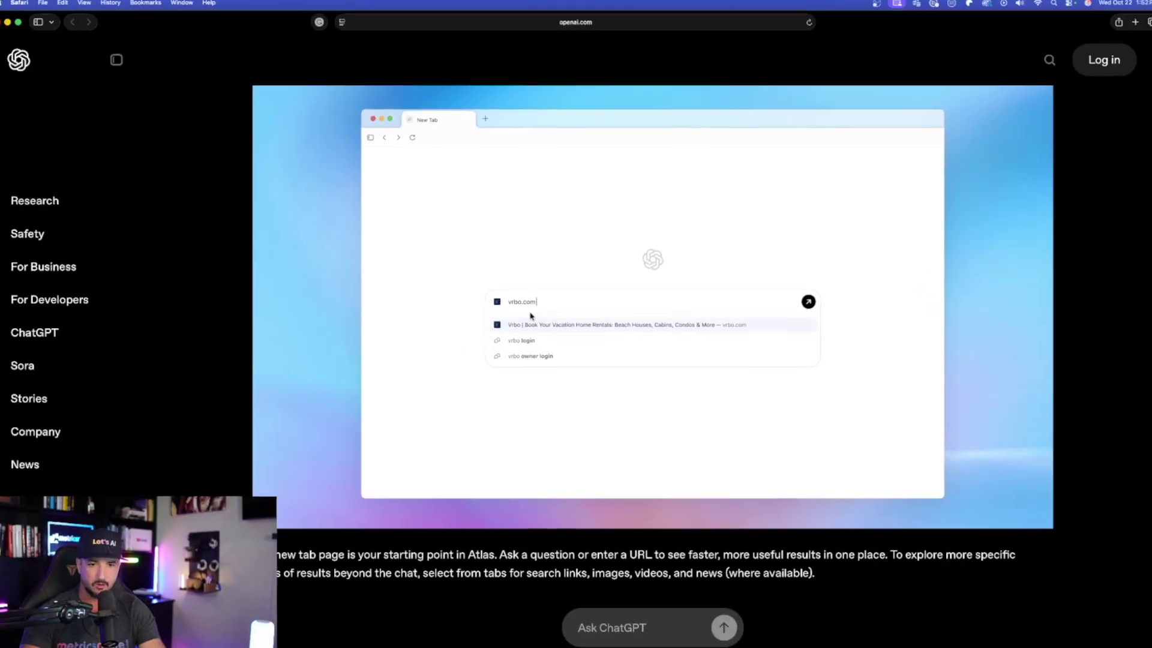
scroll(381, 155, up, 3)
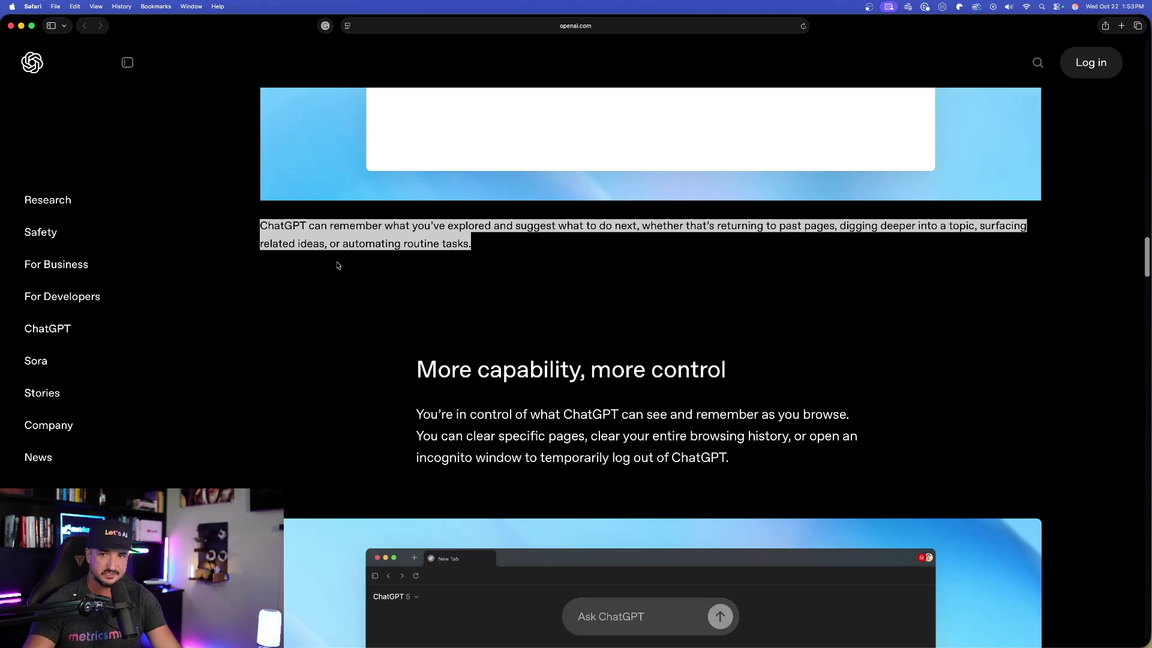
- Highlight article passages on revisiting past pages, automating routine tasks, and the grocery-store example
click(337, 265)
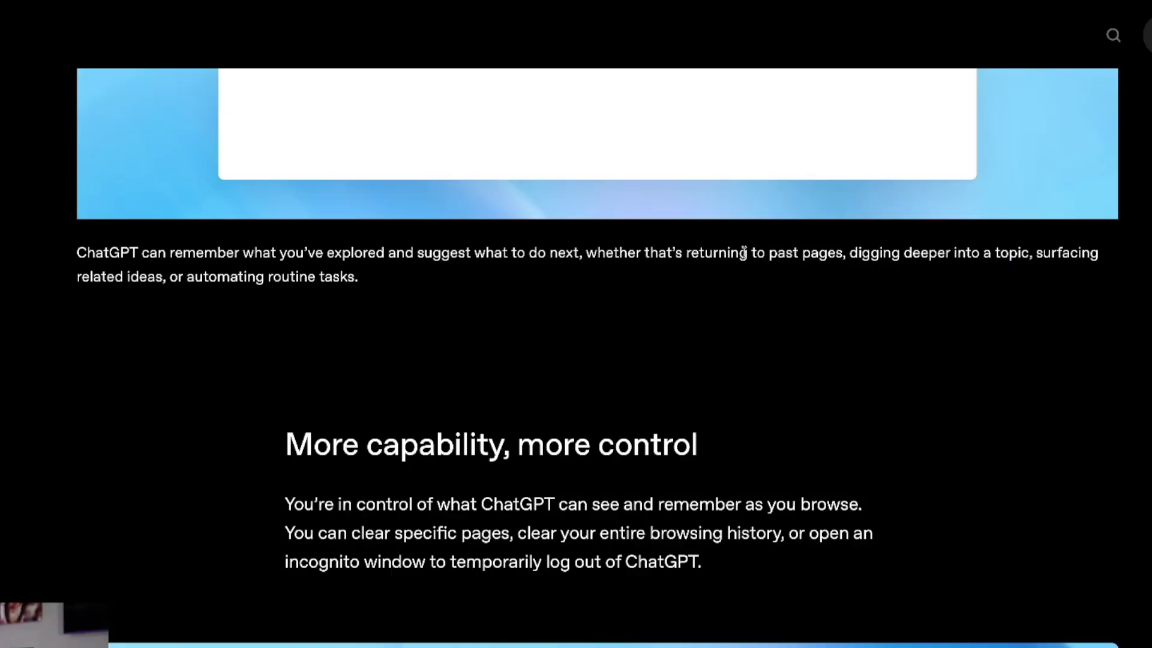
drag(761, 225, 1118, 271)
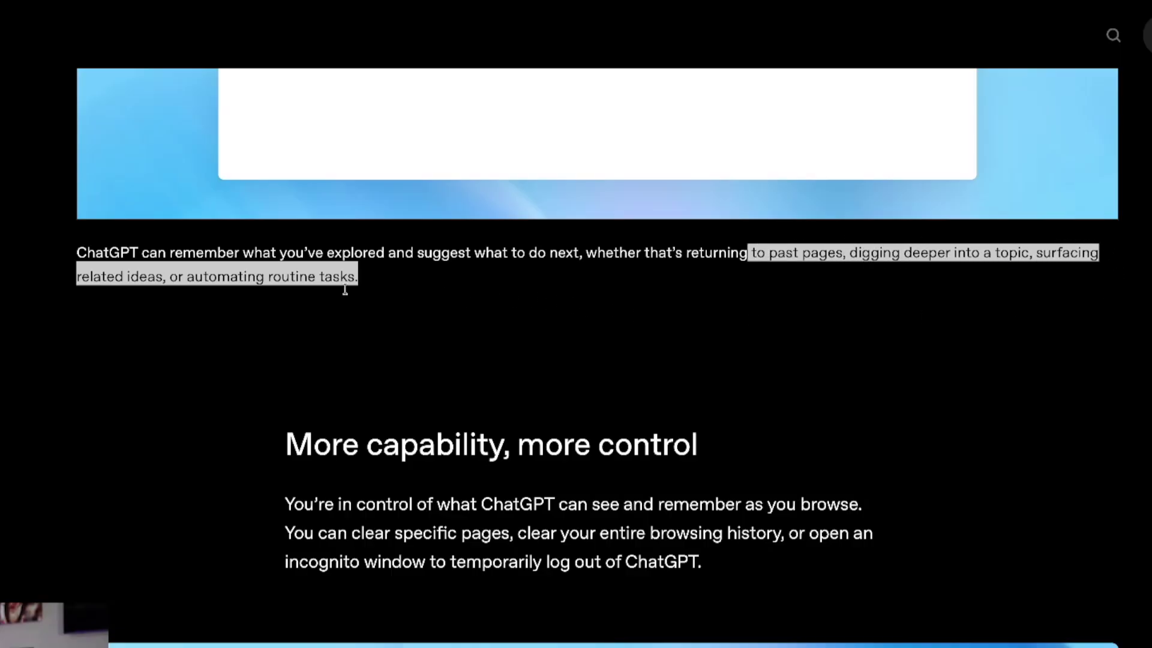
click(271, 327)
drag(186, 279, 383, 270)
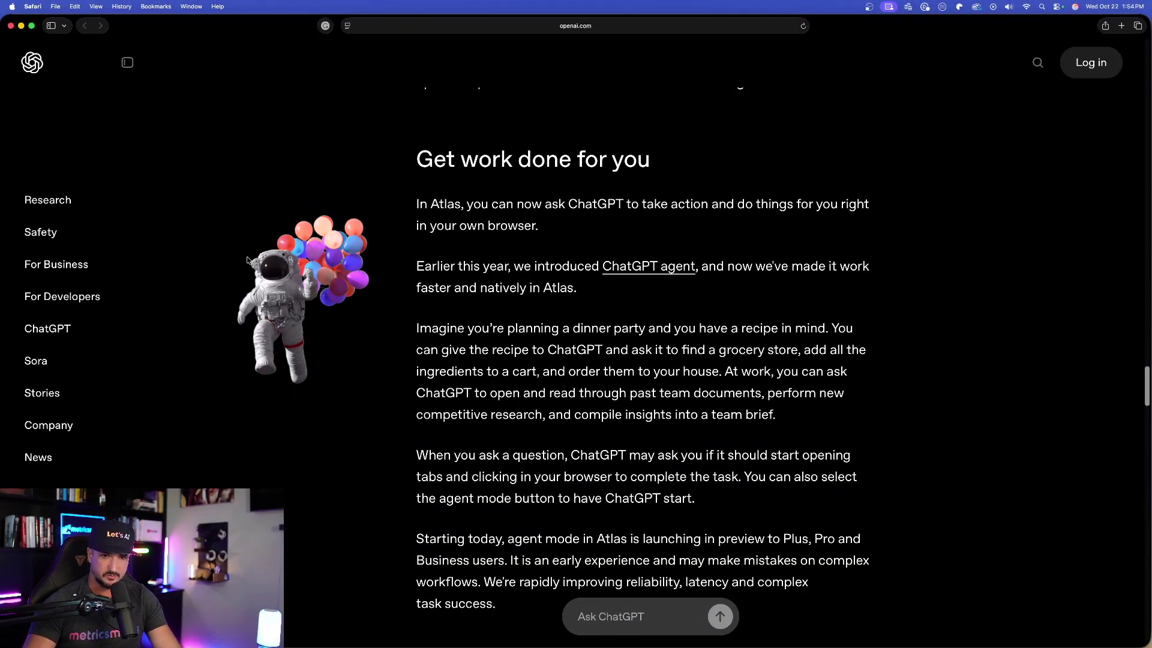
scroll(642, 324, down, 2)
drag(416, 258, 833, 342)
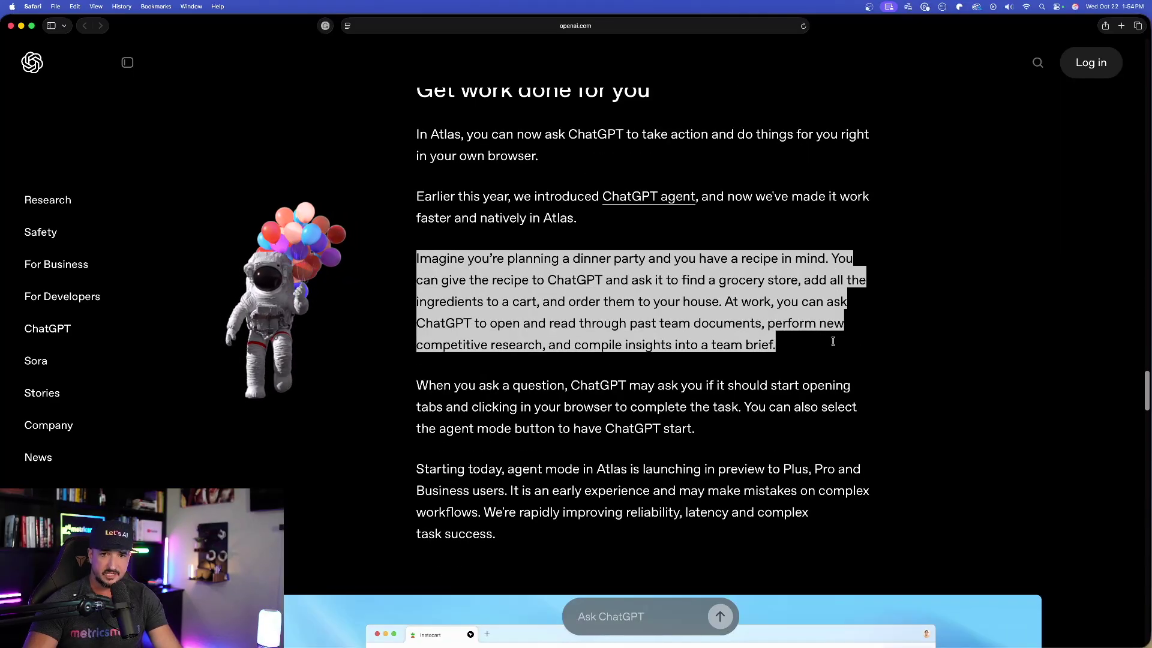
click(537, 298)
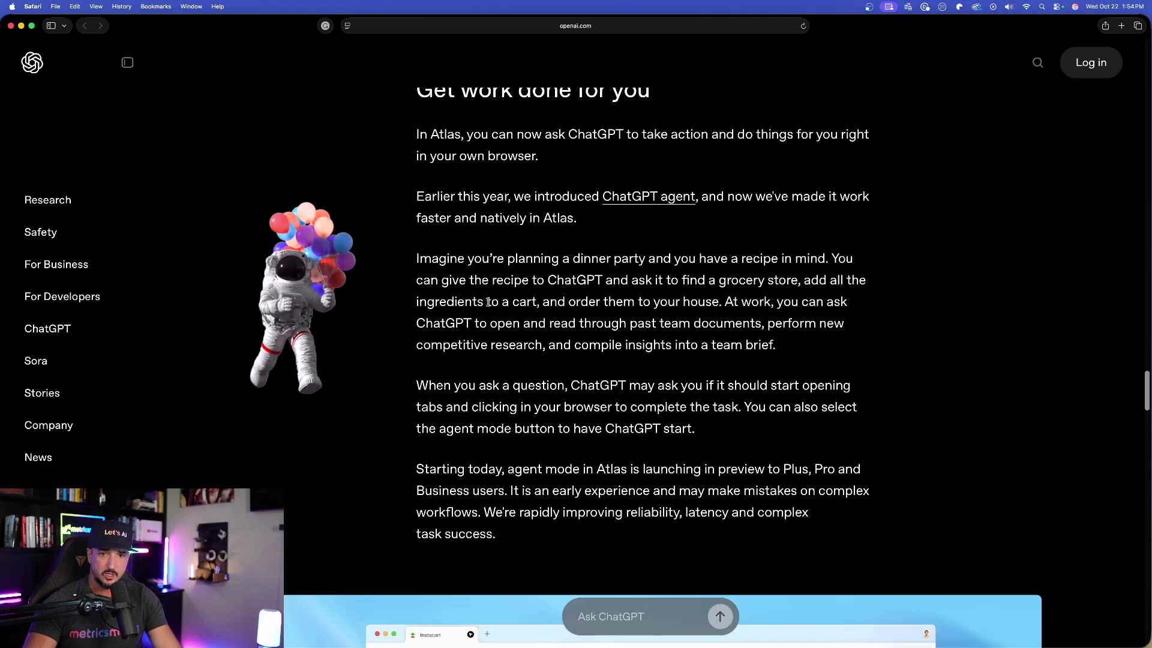
drag(551, 279, 867, 355)
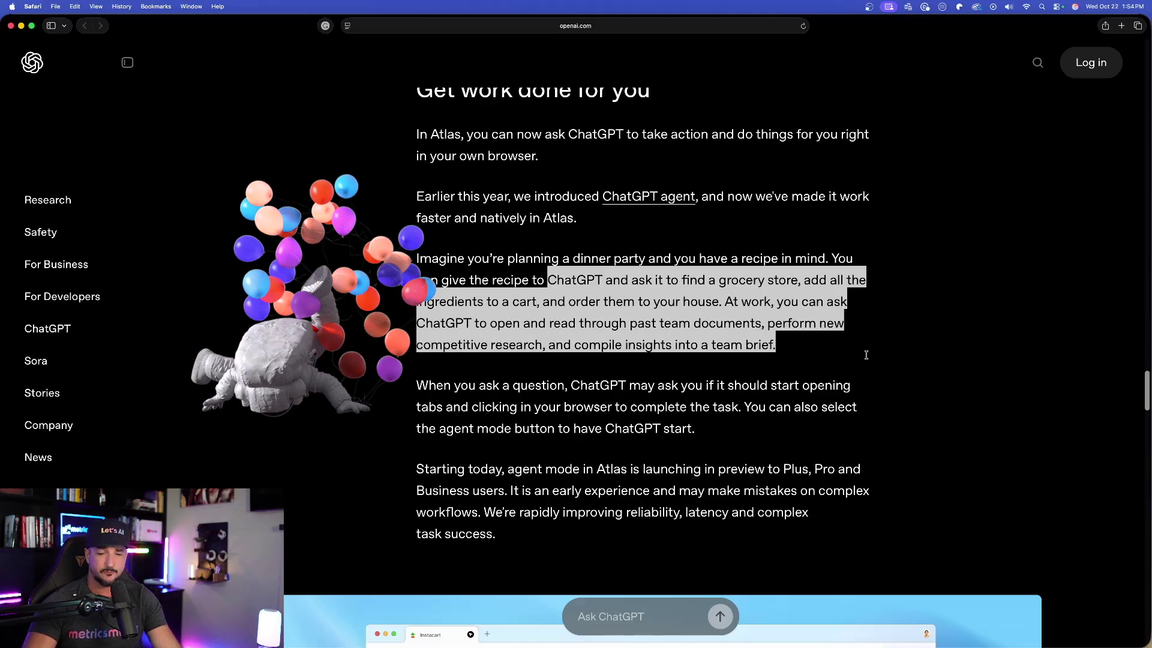
click(454, 344)
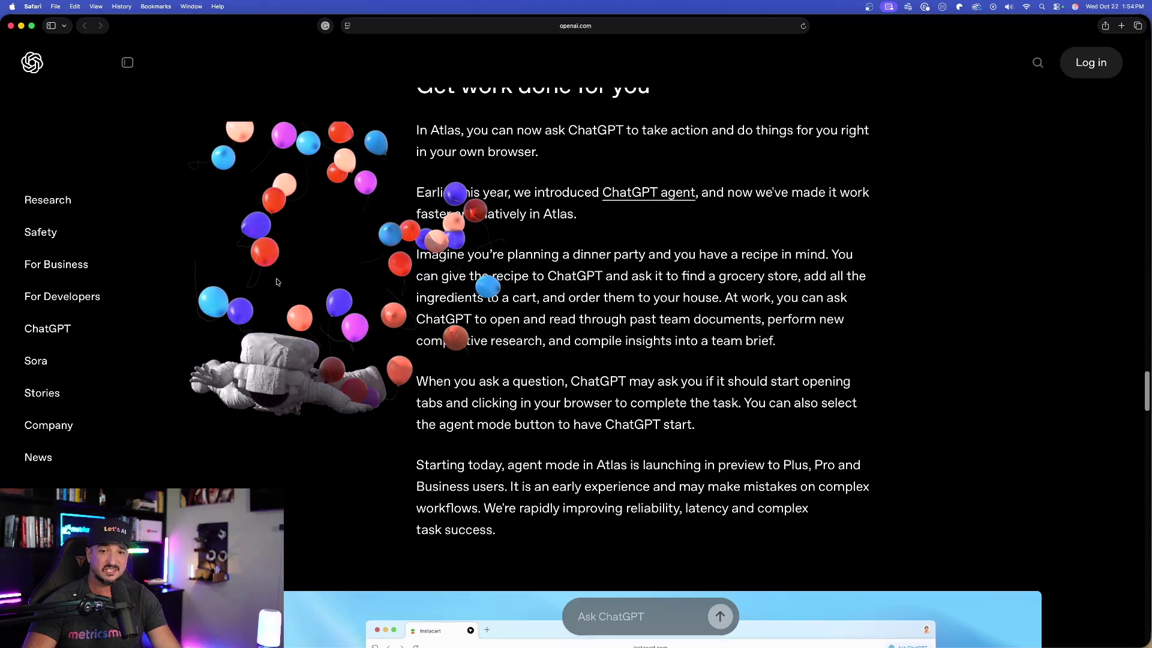
scroll(320, 191, down, 2)
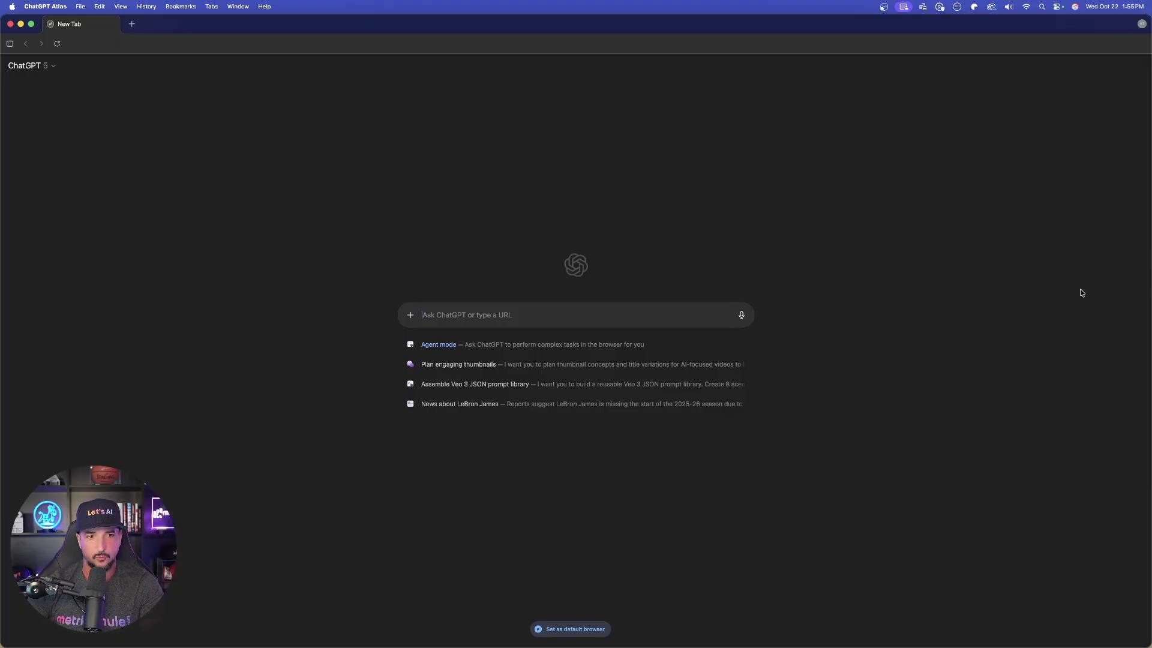
- Ask 'what shoes was i looking at earlier?' using Browser memory
click(410, 314)
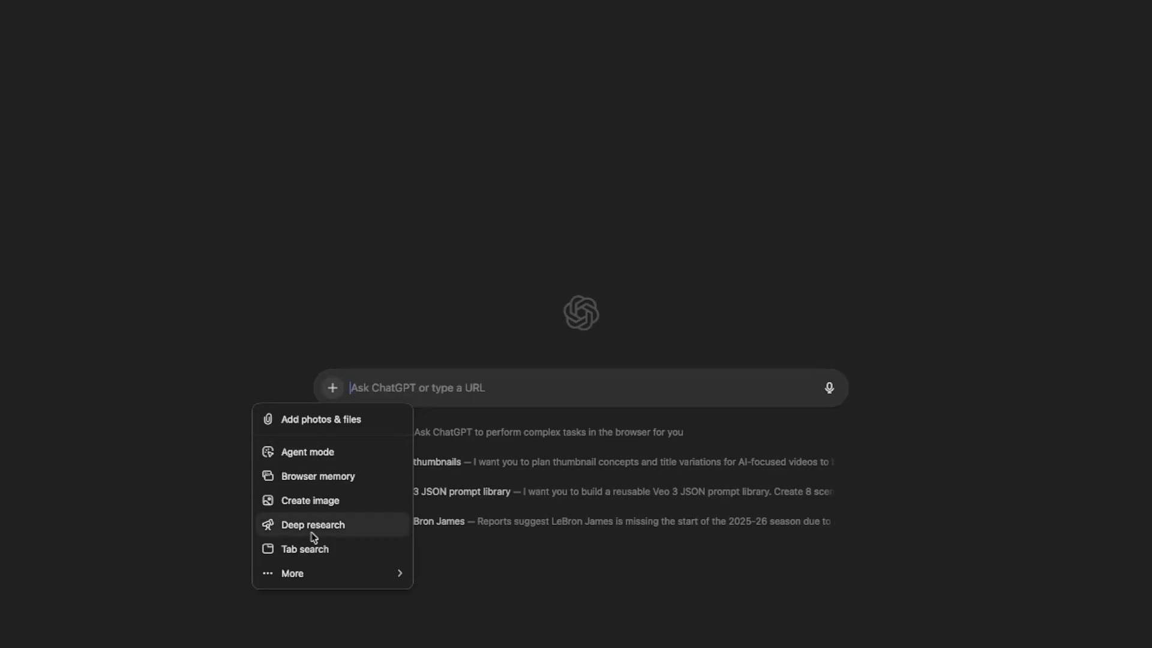
mouse_move(311, 575)
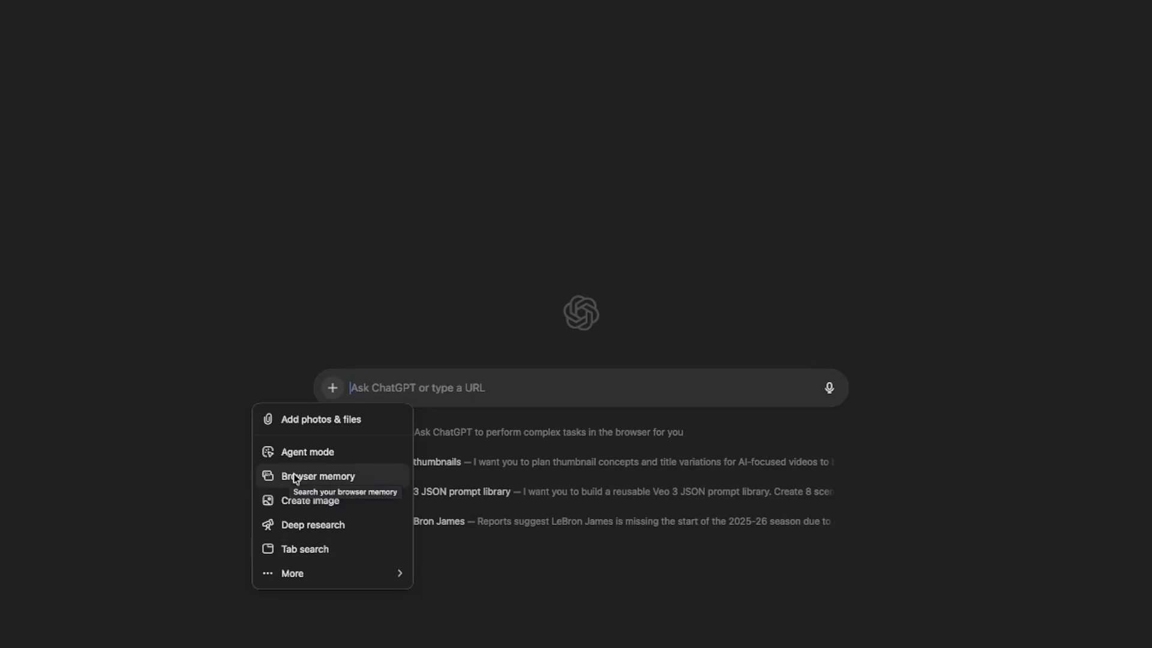
click(313, 477)
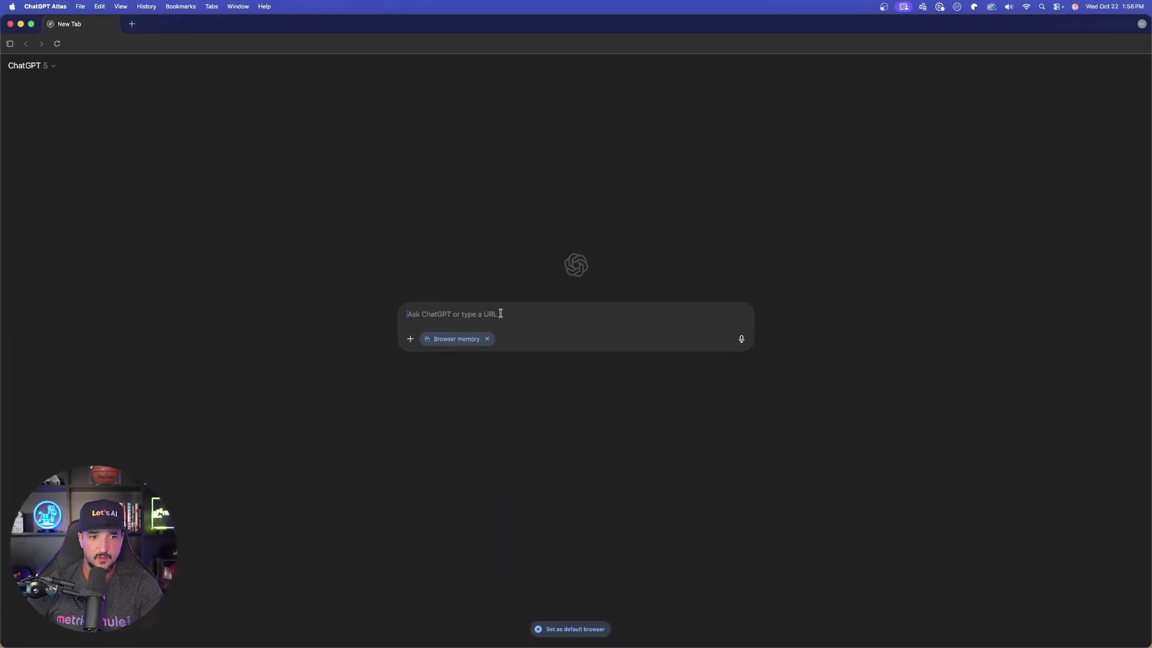
text(what shoes w)
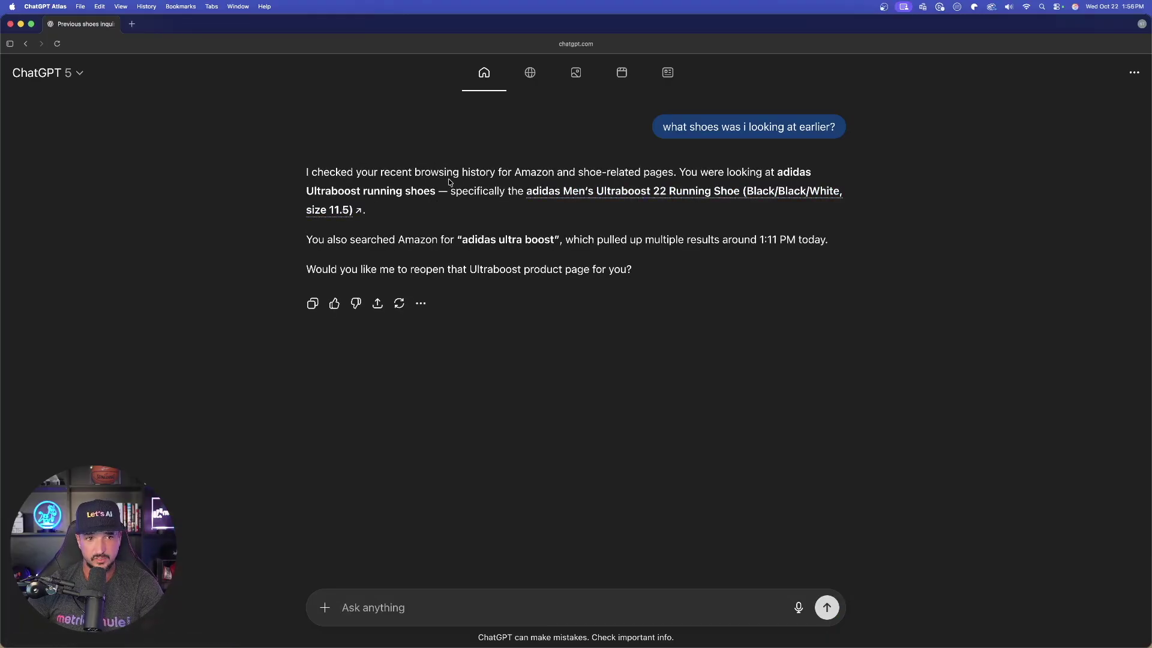
- Open the adidas Ultraboost 22 Amazon page from the answer's product link
drag(498, 174, 679, 176)
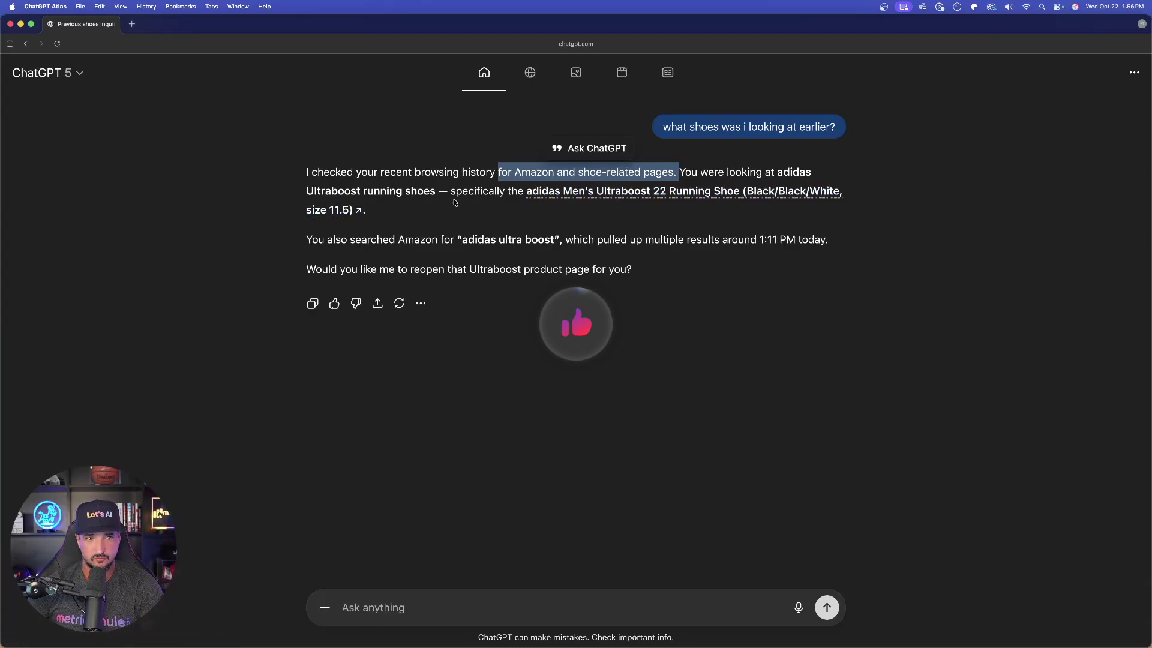
drag(525, 191, 884, 207)
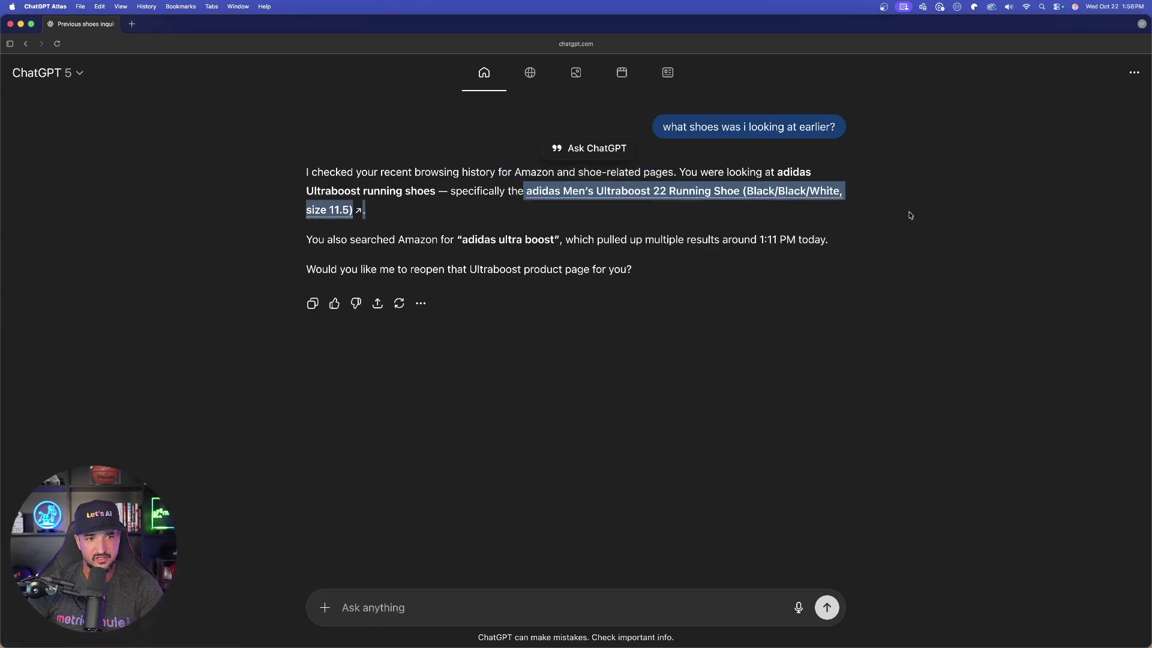
click(648, 193)
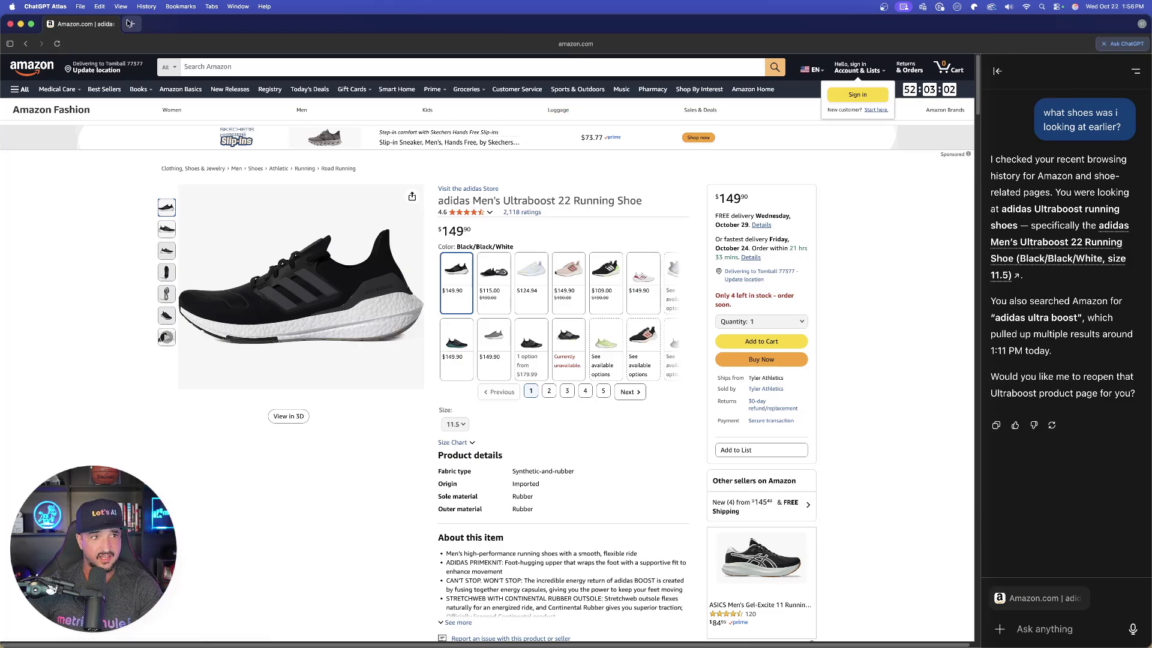
- Search Amazon for 'nike running shoes' and open the Nike Men's Pegasus 41 listing
click(226, 70)
text(nike running shoes)
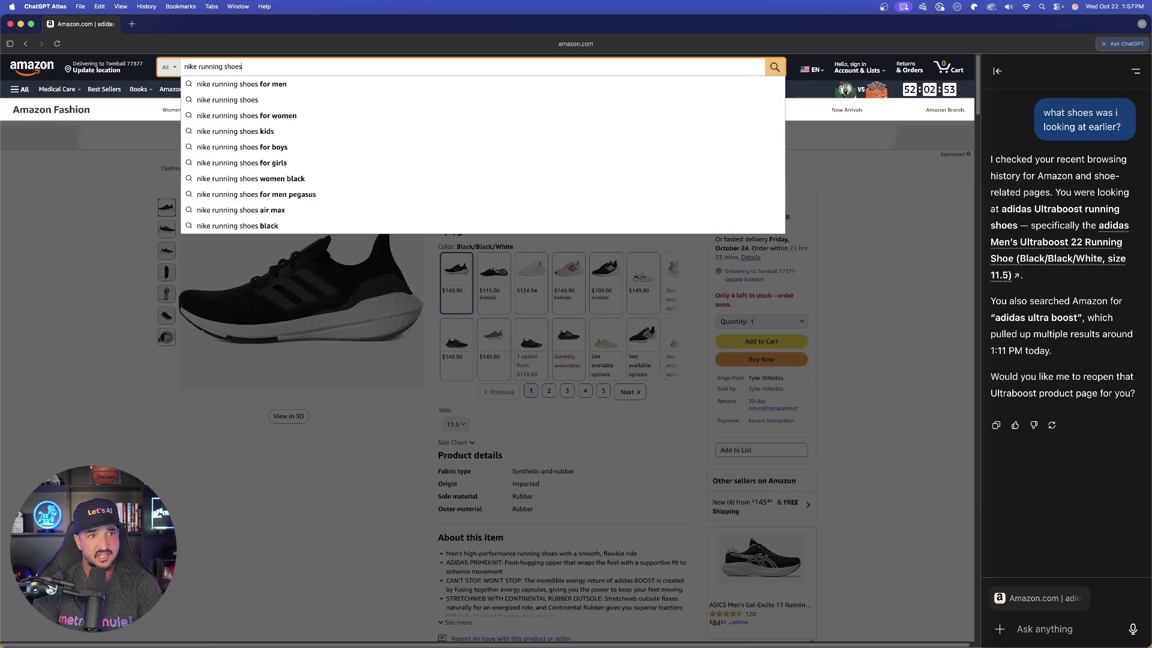
key(Return)
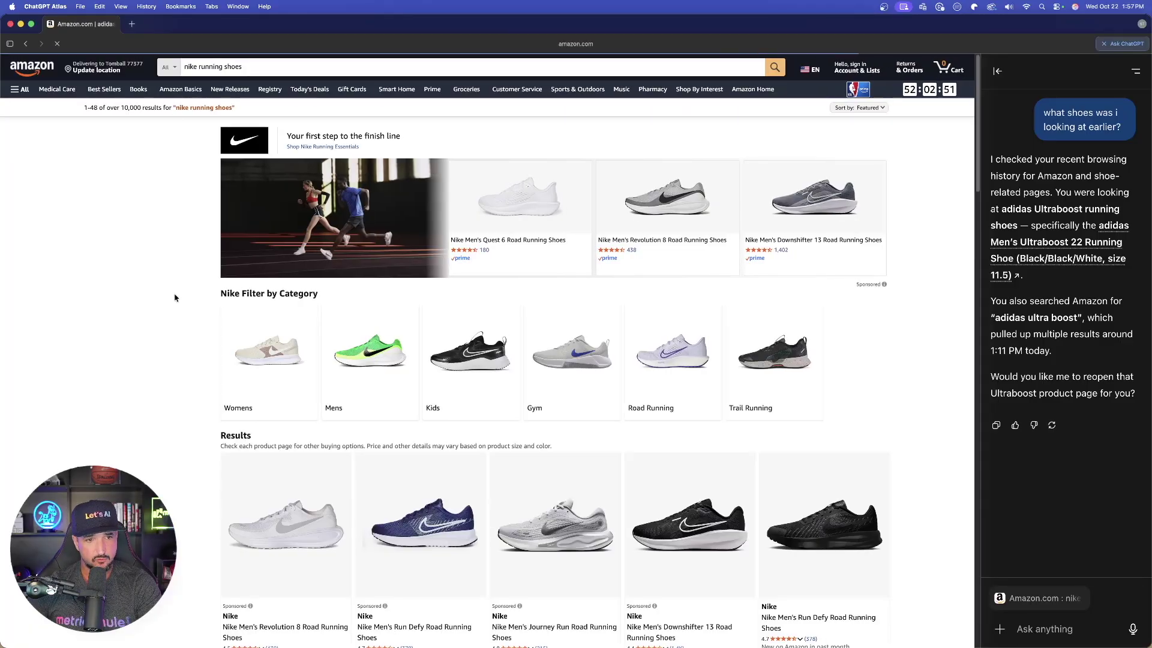
scroll(351, 364, down, 7)
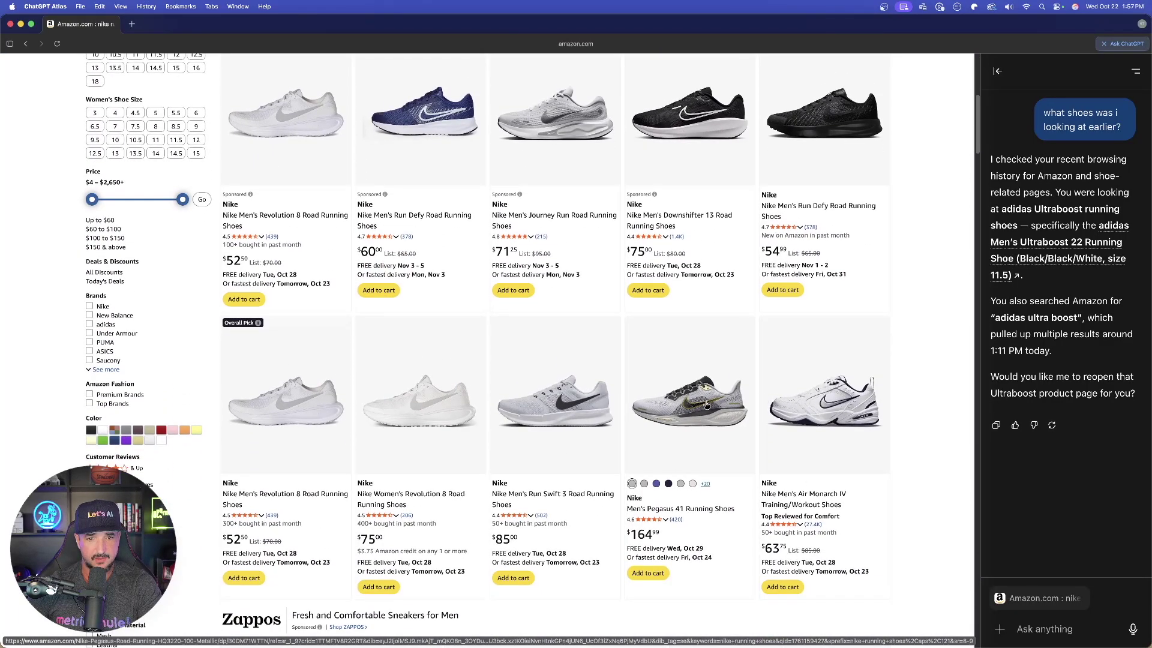
click(702, 401)
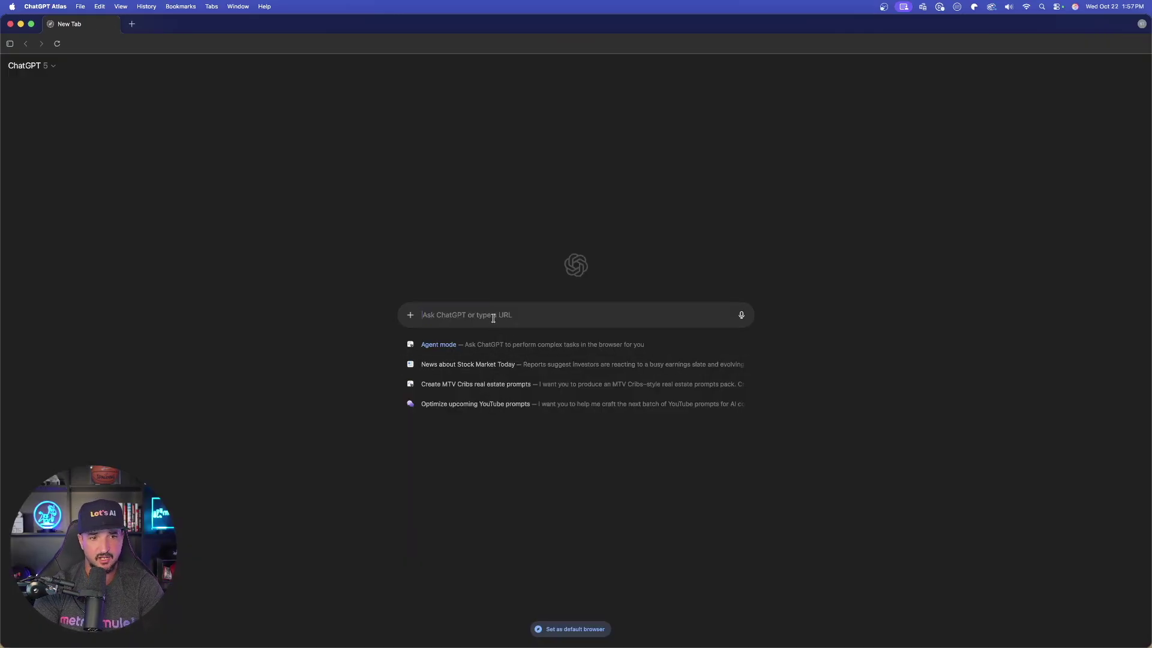
- Ask Browser memory which Nike shoes were viewed earlier and open the Pegasus 41 link
click(411, 315)
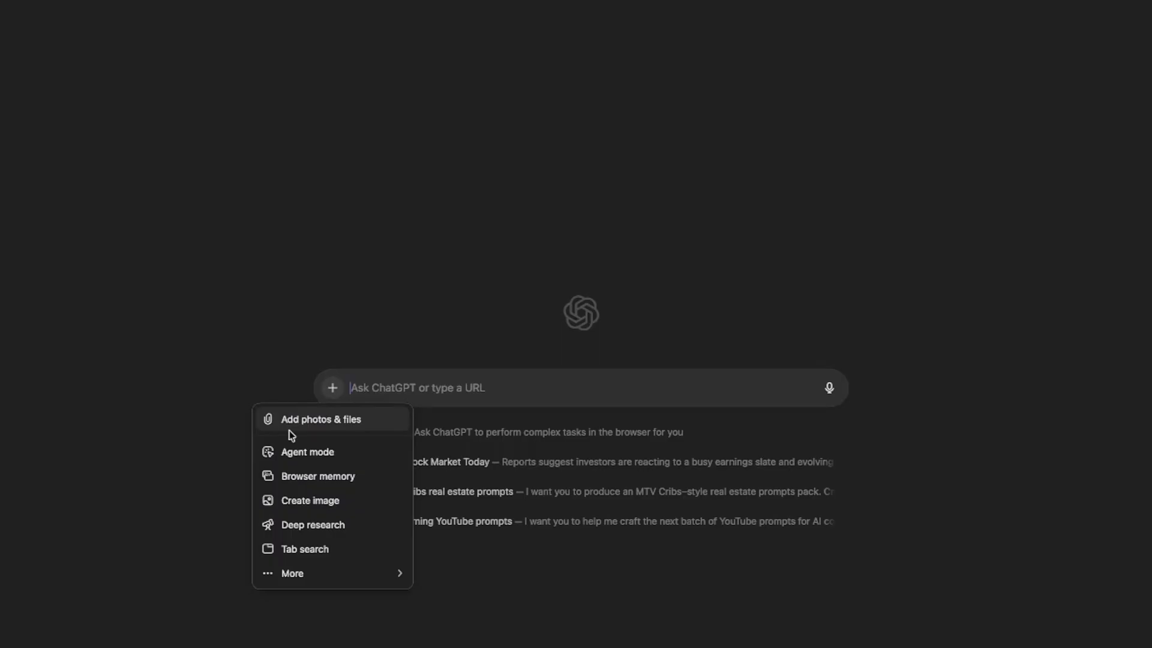
click(315, 475)
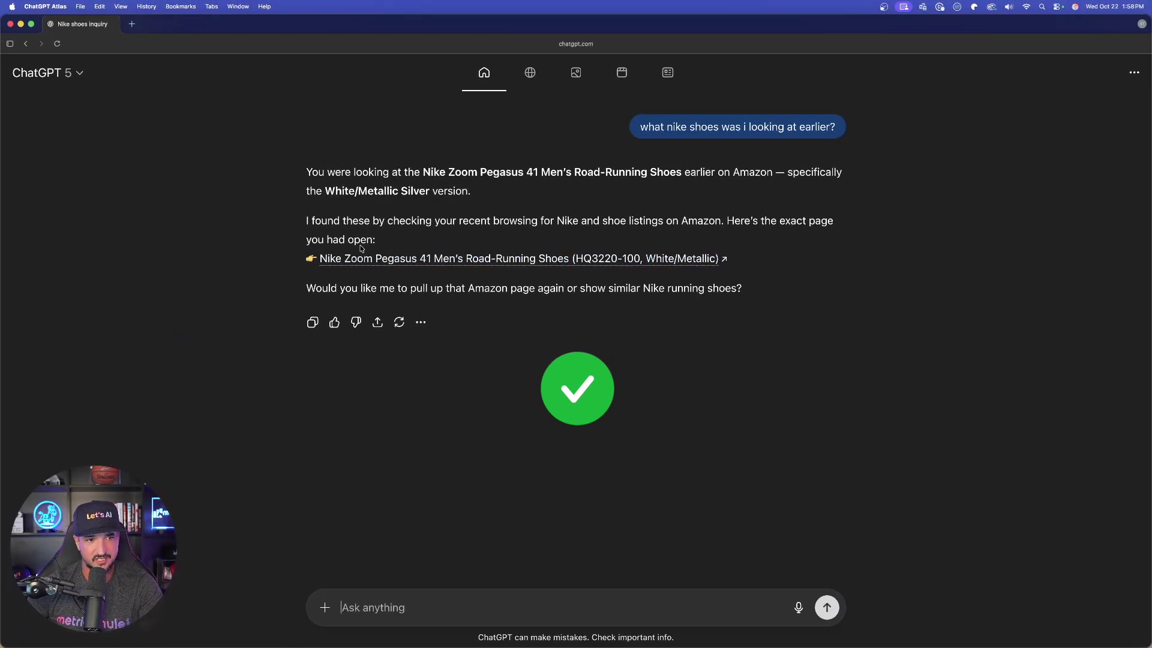
click(396, 258)
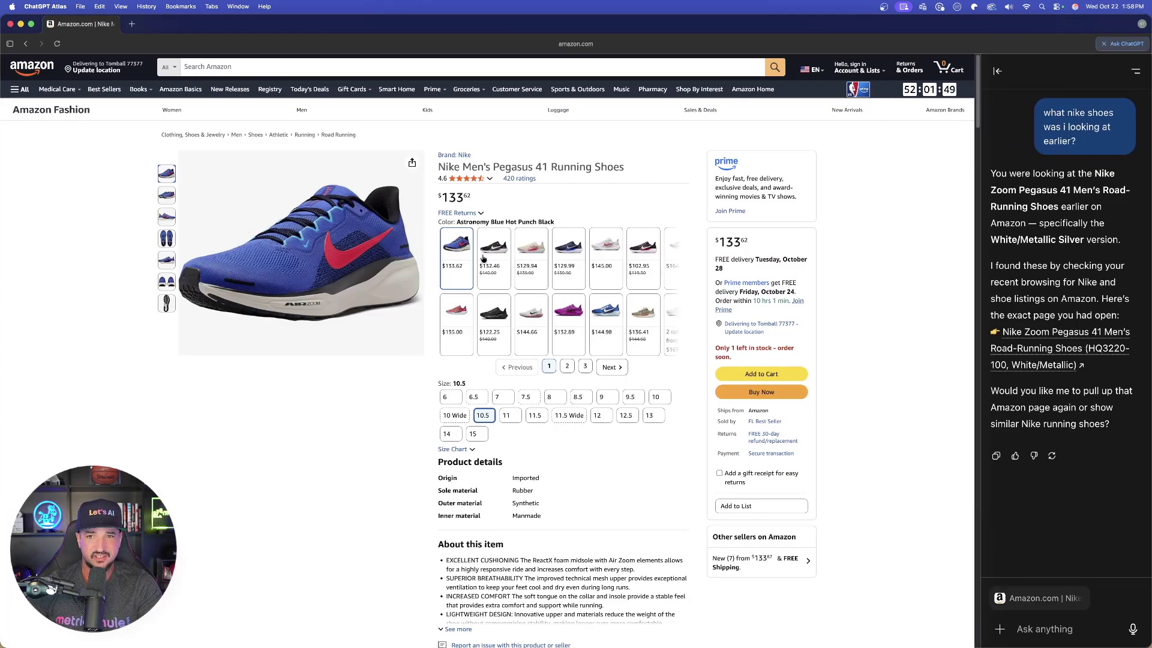
- Toggle the sidebar off and on, then ask 'can i find these anywhere cheaper?'
click(1106, 47)
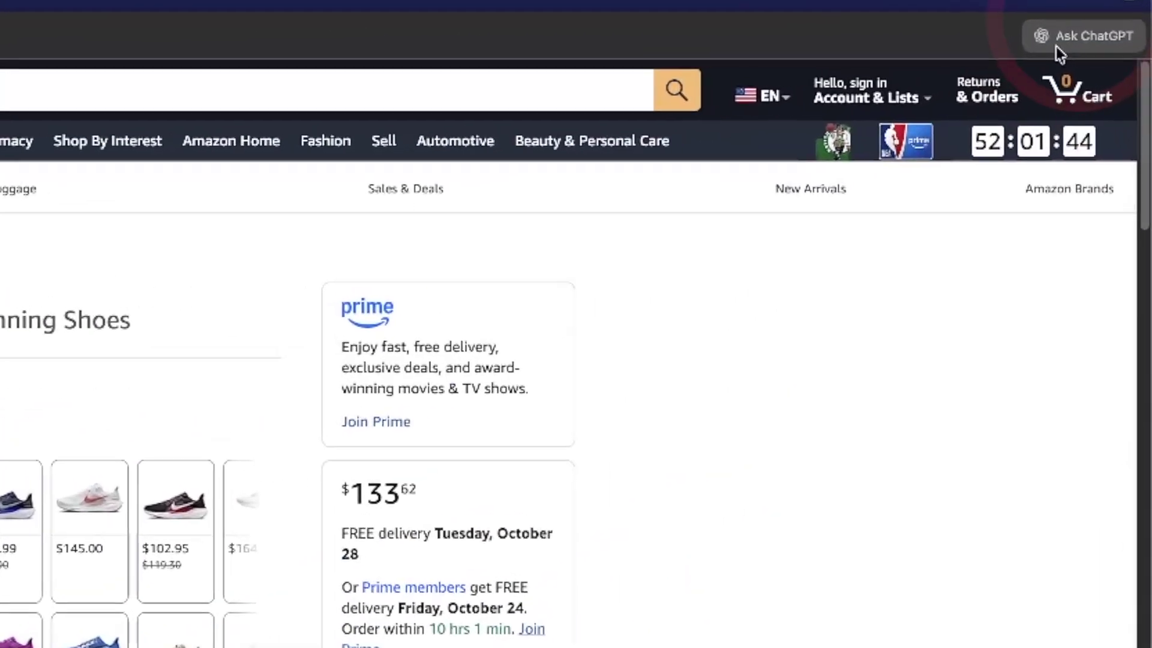
click(1053, 46)
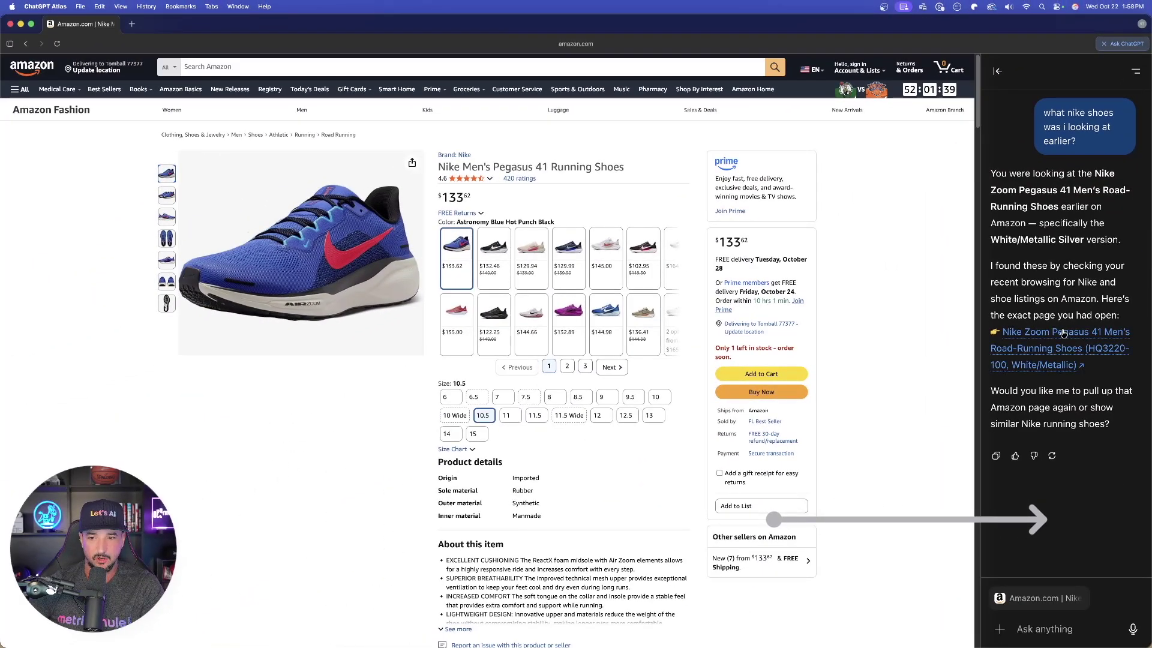
click(1029, 630)
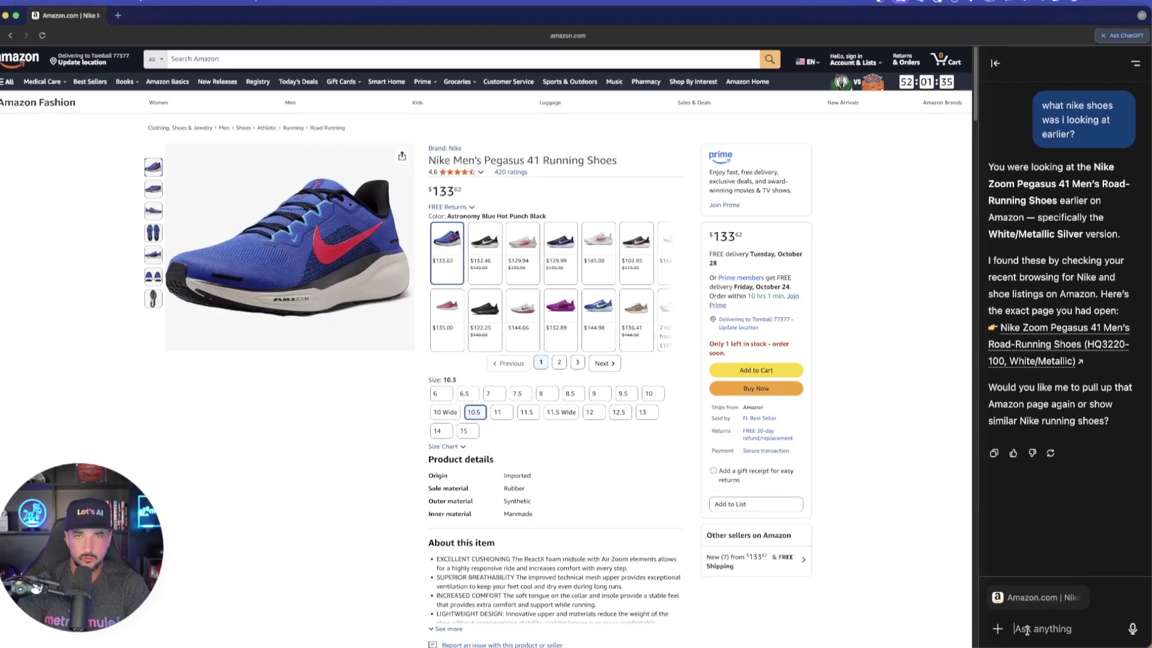
text(can i find th)
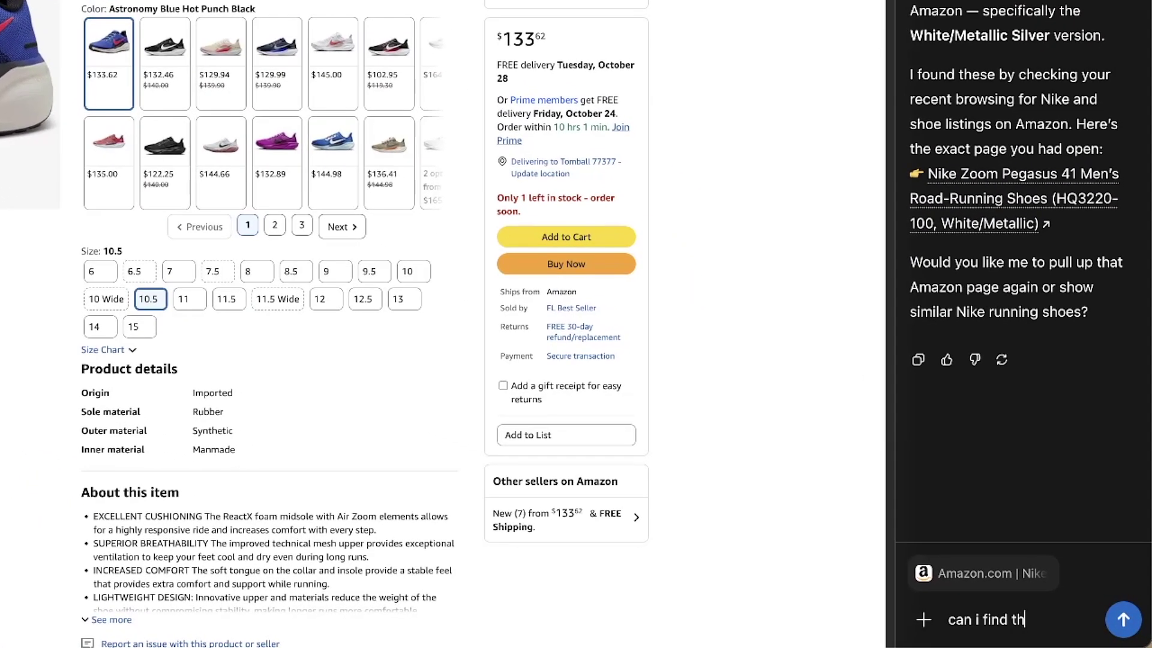
text(ese anywhere chea)
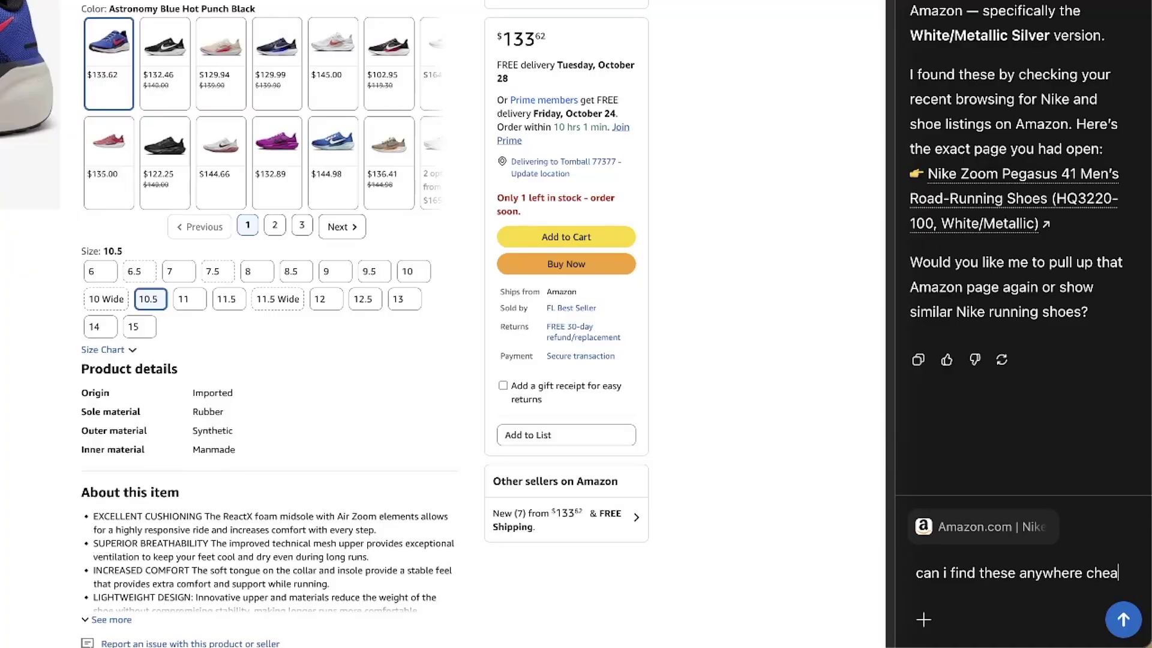
text(per?)
key(Return)
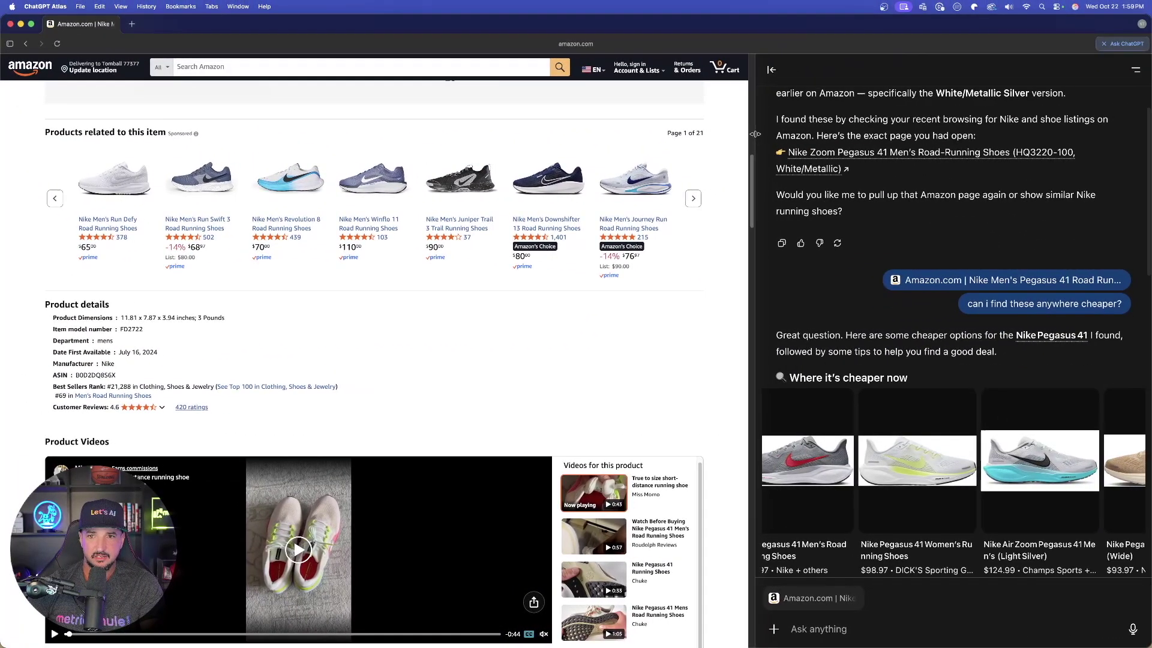
- Narrow the chat sidebar and scroll through the reply about cheaper Pegasus 41 listings
drag(688, 139, 832, 146)
scroll(909, 268, up, 2)
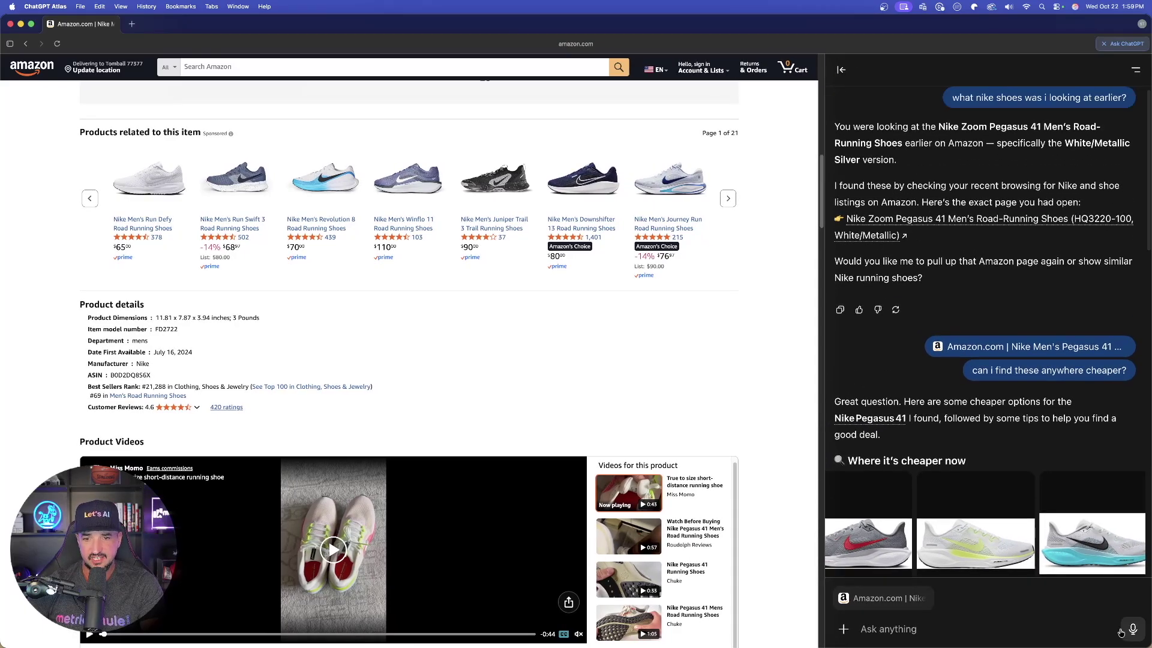
scroll(956, 417, down, 3)
scroll(956, 417, down, 7)
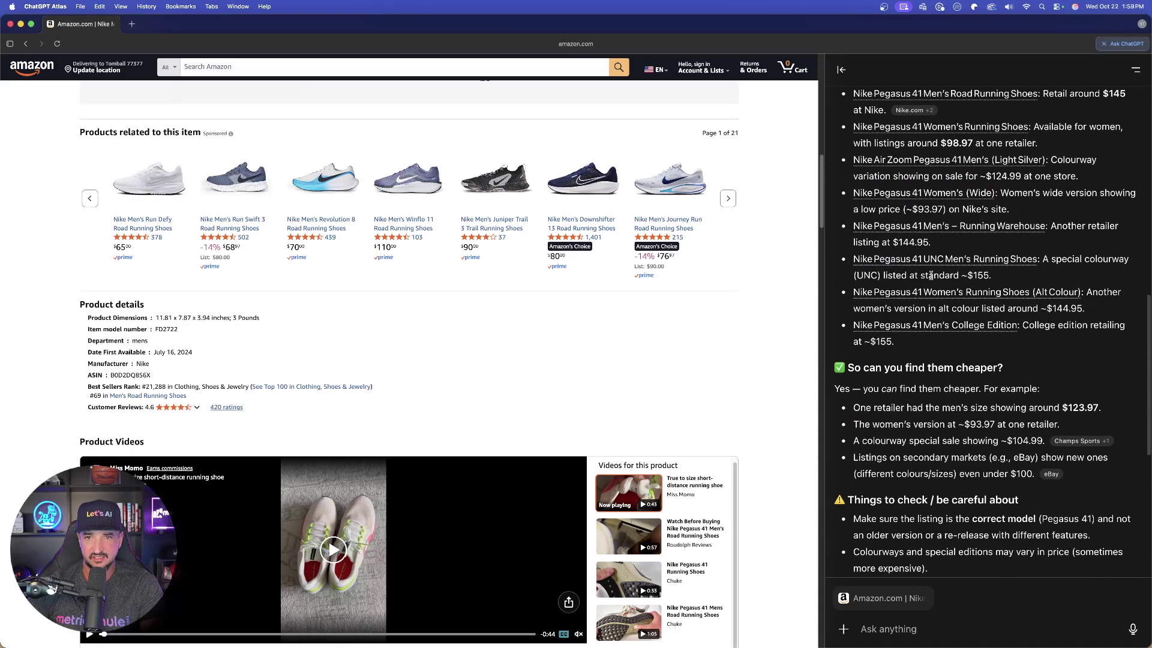
scroll(914, 192, up, 2)
scroll(915, 192, up, 2)
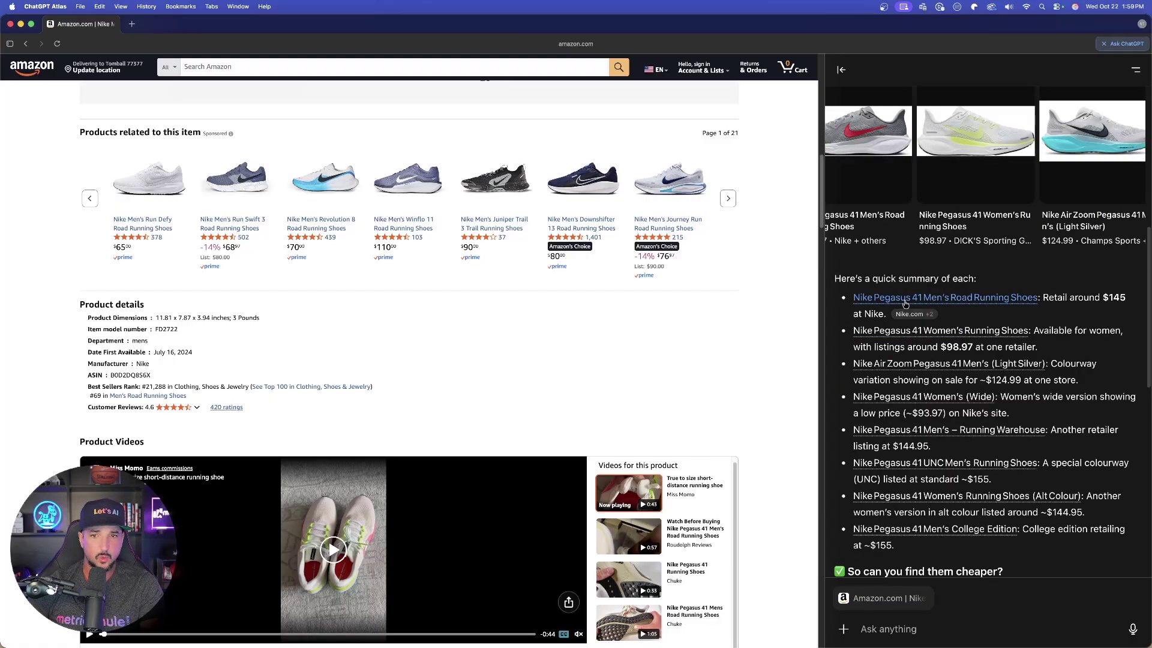
mouse_move(904, 316)
scroll(936, 280, down, 2)
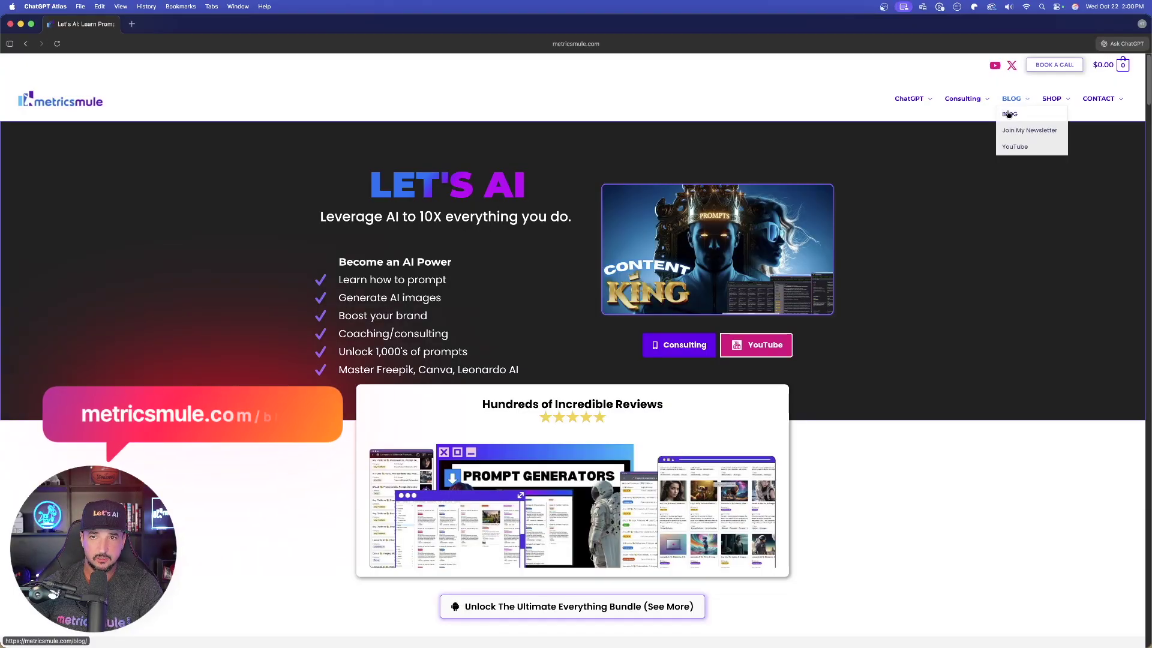
- Open the metricsmule.com blog page and browse its post list
click(1009, 114)
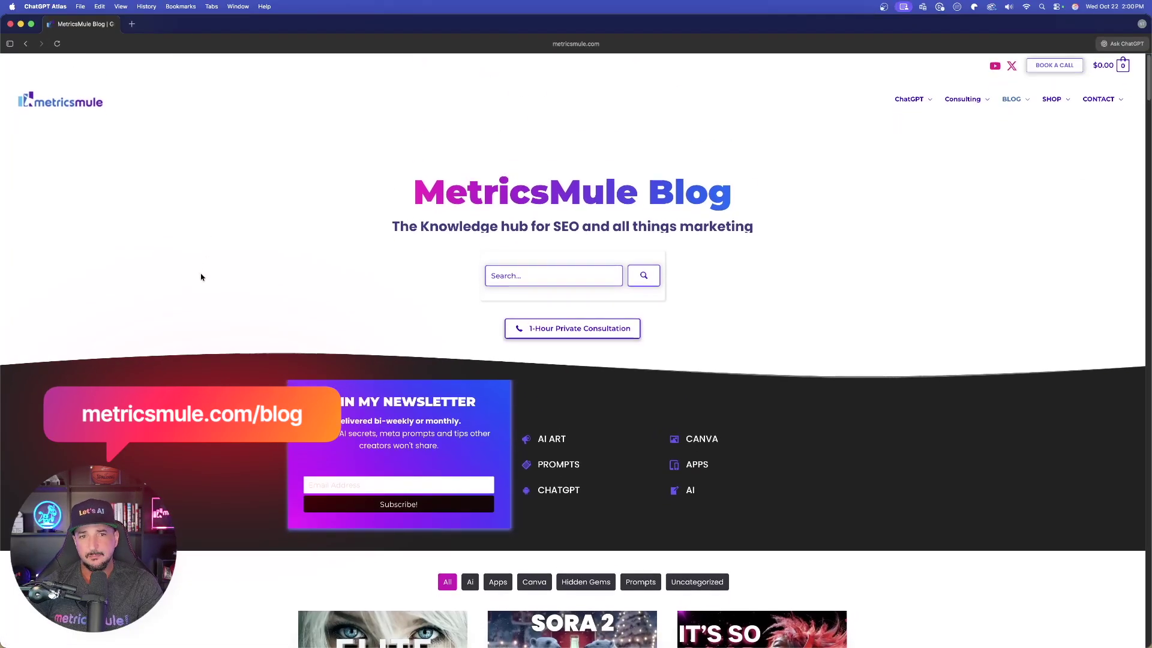
scroll(187, 284, down, 10)
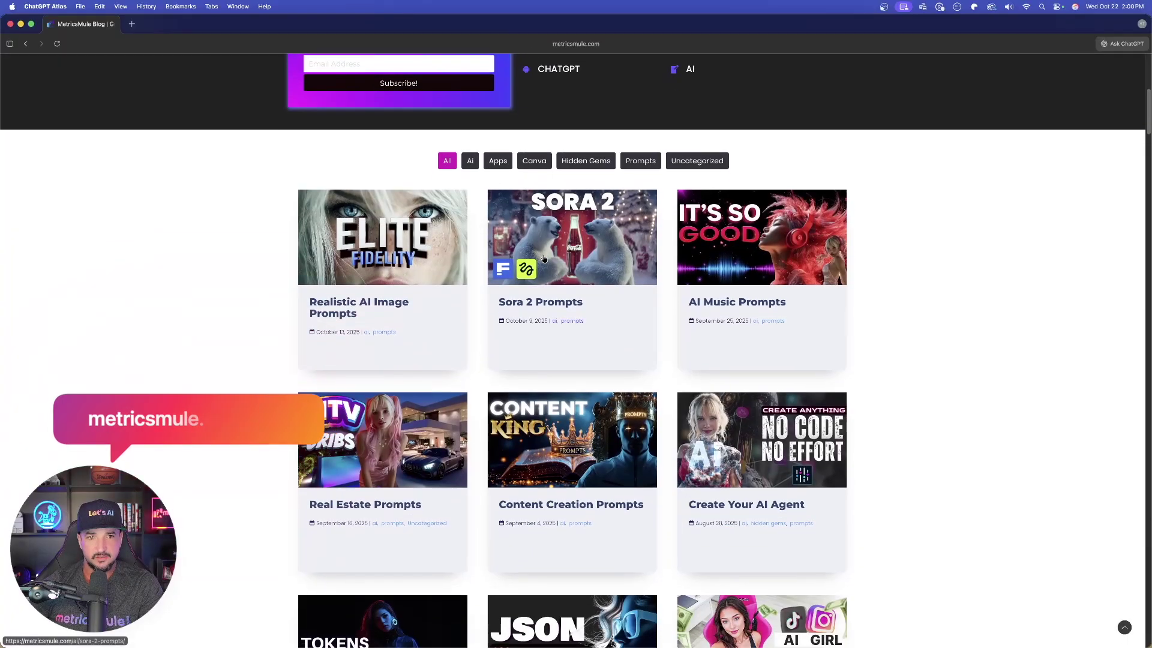
scroll(235, 237, up, 3)
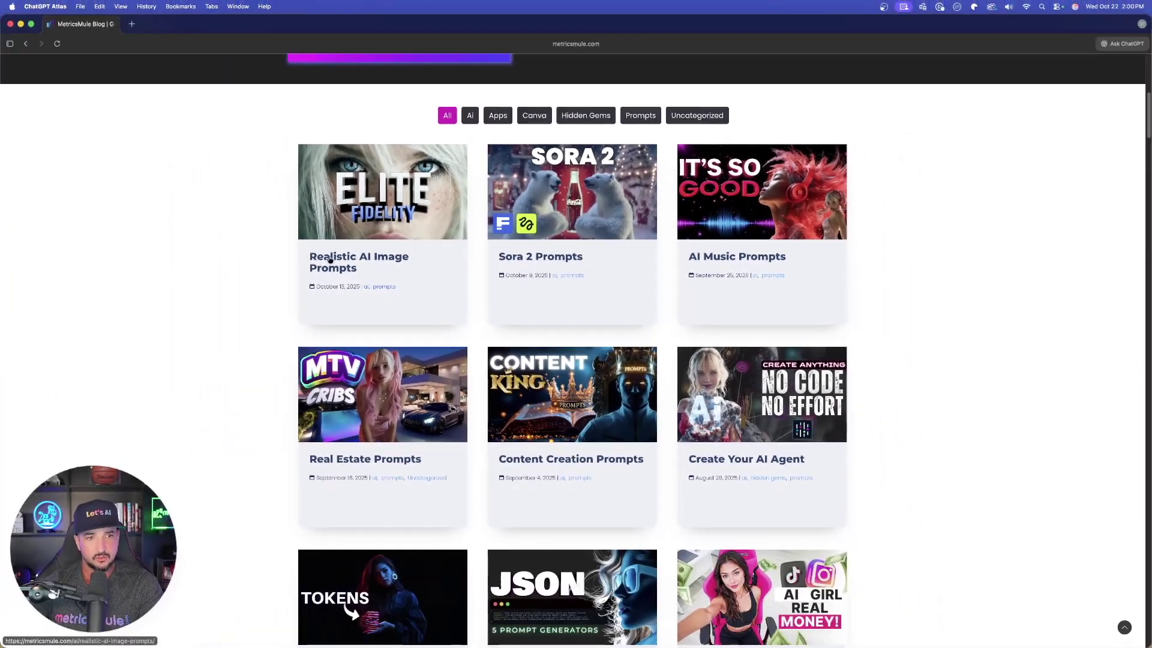
- Open the Realistic AI Image Prompts post and scroll to the Immersive Simulation prompt
click(335, 259)
scroll(283, 256, down, 4)
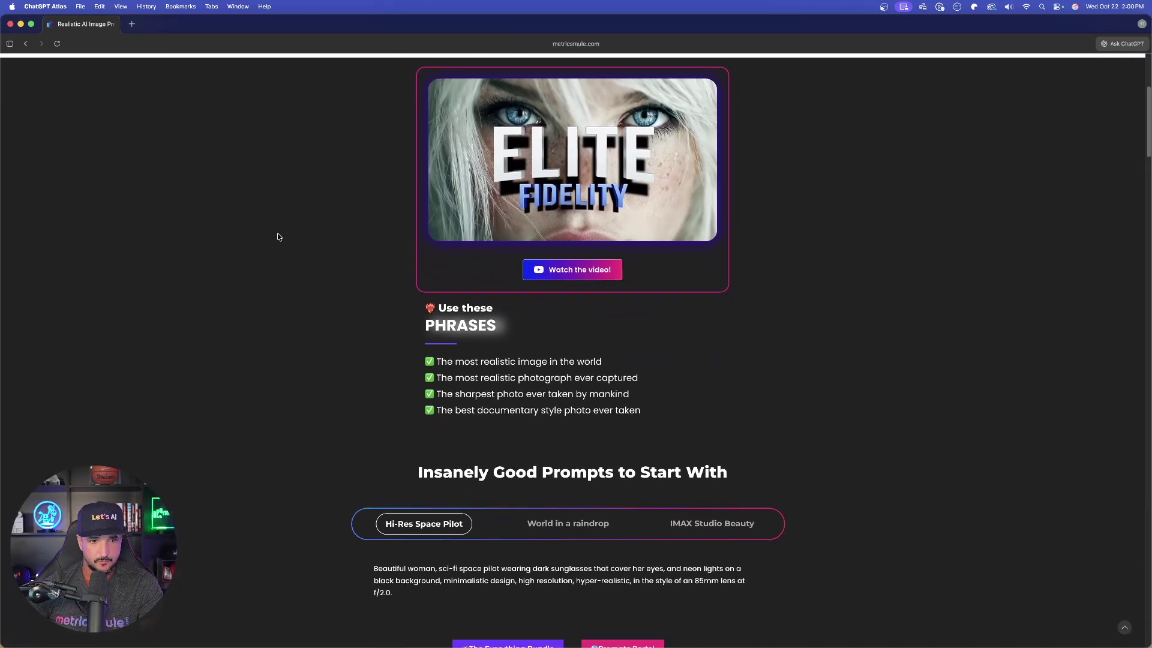
scroll(277, 235, up, 3)
scroll(282, 247, up, 3)
scroll(288, 252, down, 15)
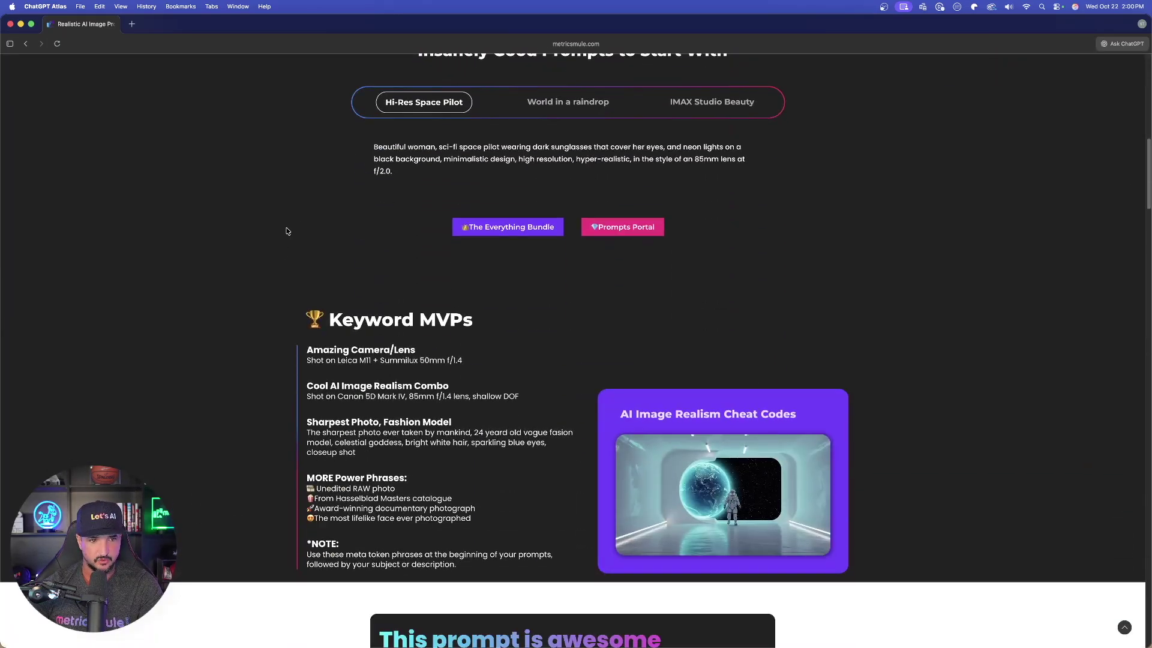
scroll(252, 255, down, 15)
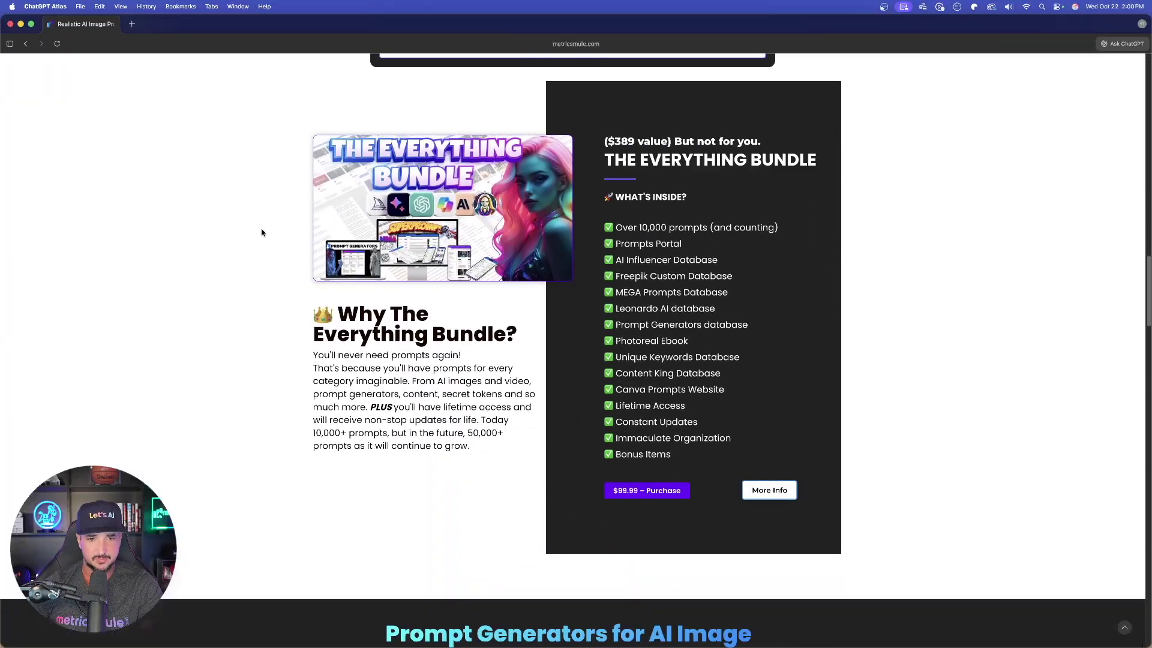
scroll(270, 228, down, 15)
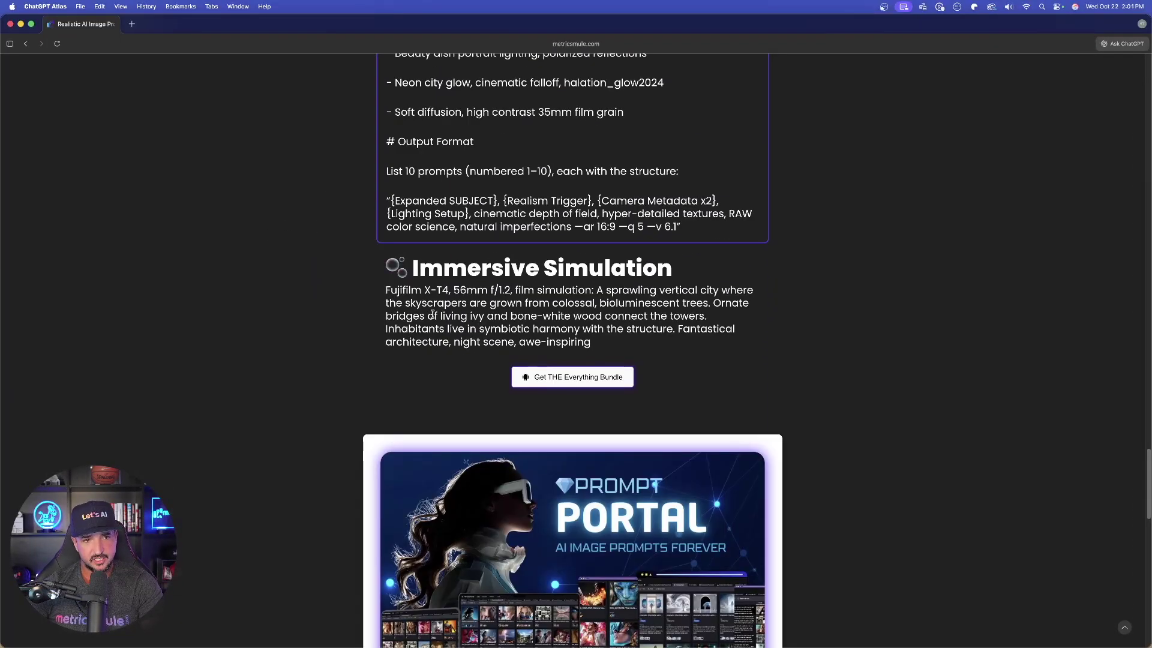
scroll(433, 350, up, 2)
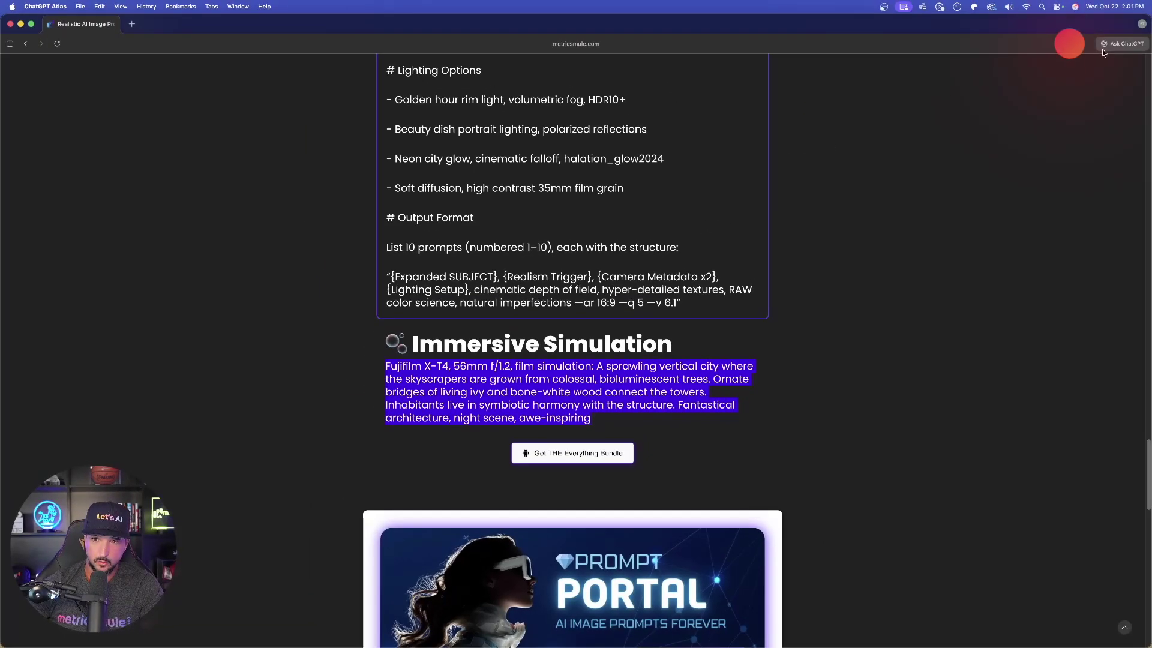
- Ask ChatGPT to 'make the prompt highlighted 10x better' for the selected Immersive Simulation prompt
click(1115, 44)
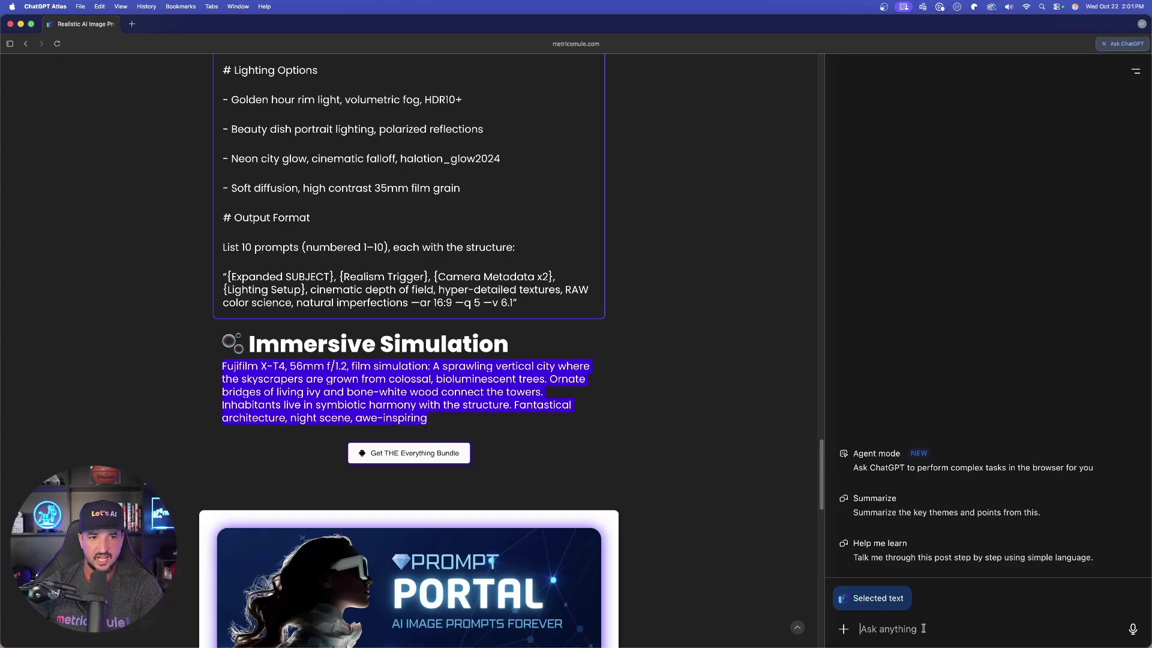
text(make the prompt highlighted 10x better)
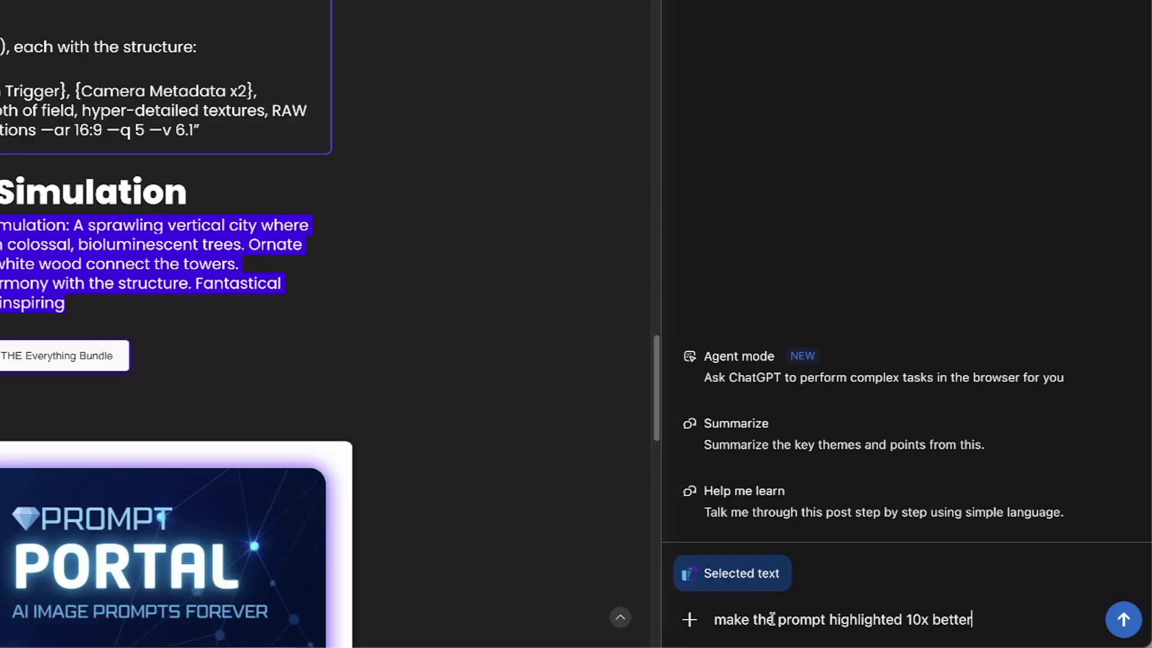
click(1121, 619)
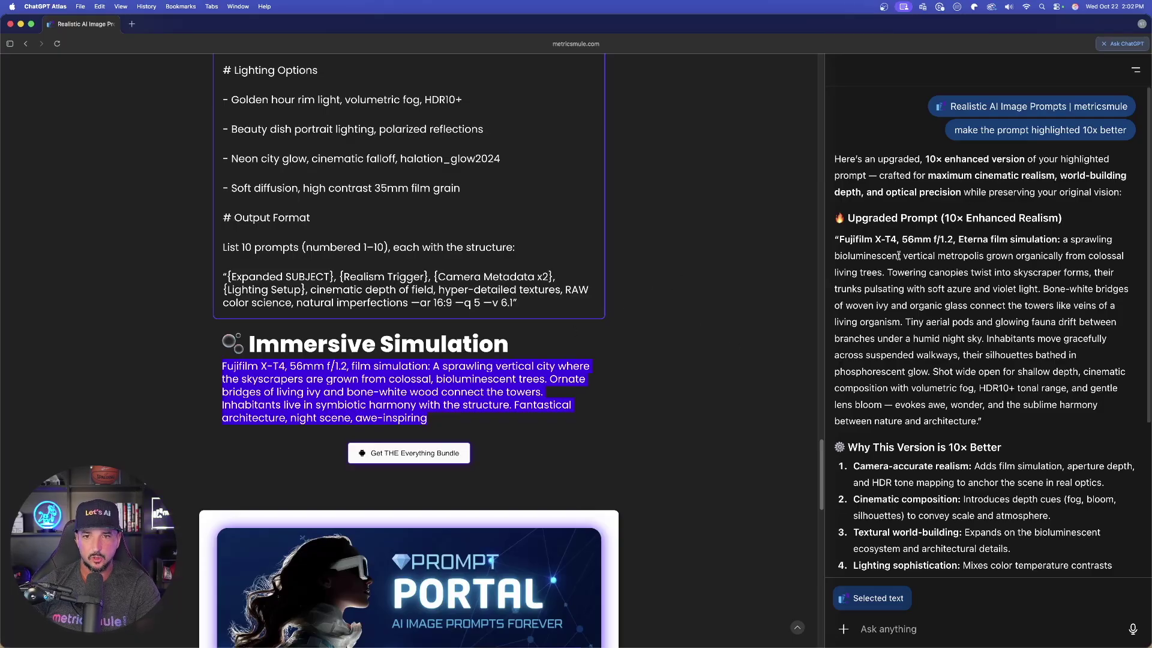
- Review the enhanced prompt reply, selecting its rewrite and follow-up offer, then close the chat
scroll(960, 196, down, 1)
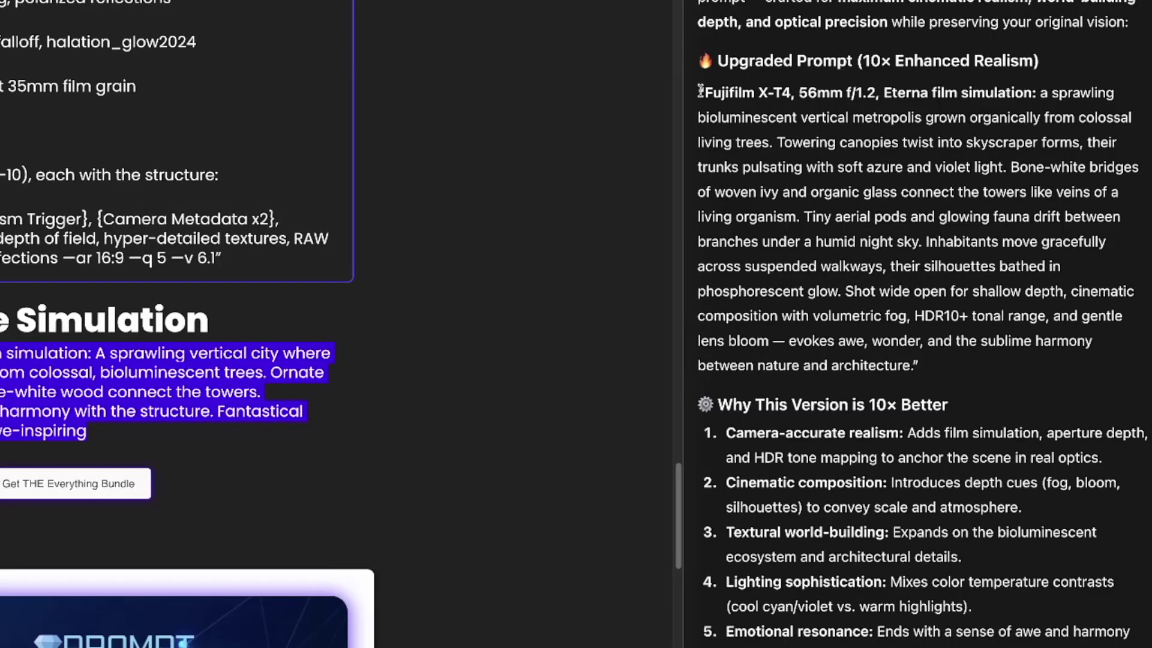
drag(700, 91, 885, 365)
scroll(885, 365, down, 4)
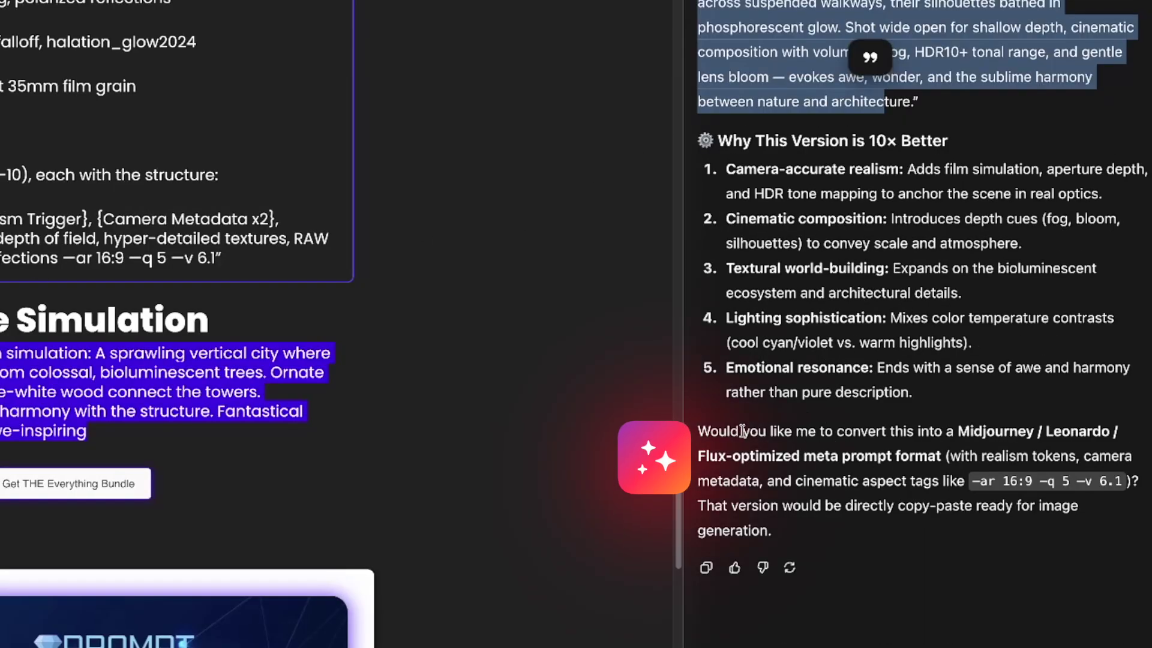
drag(698, 431, 930, 457)
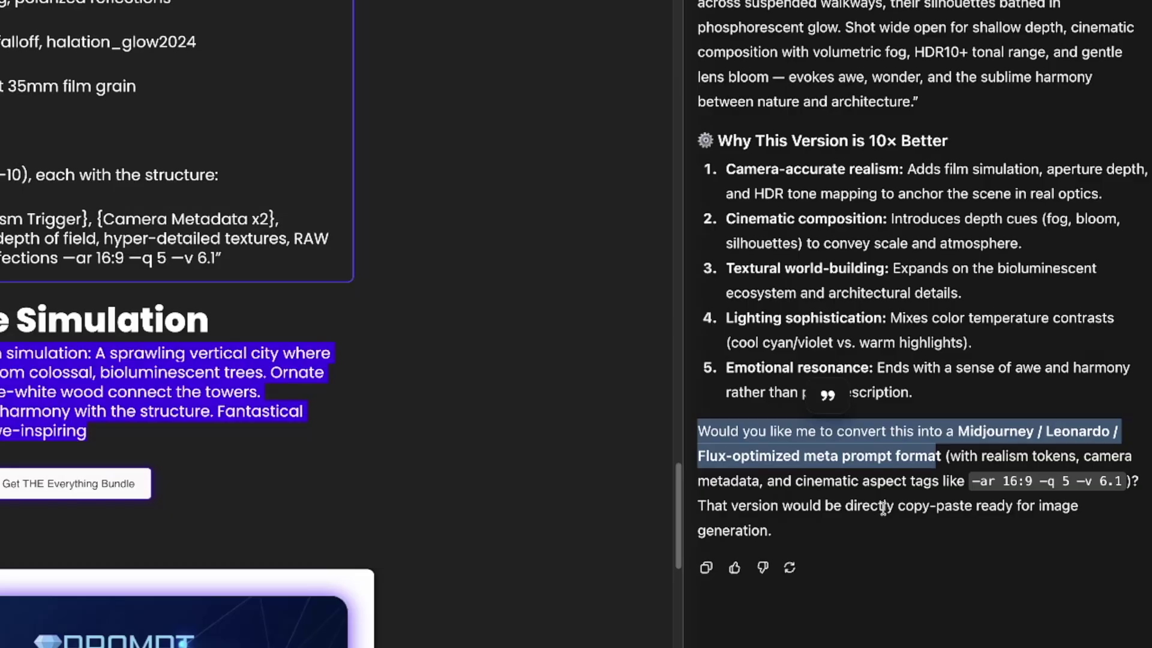
click(828, 394)
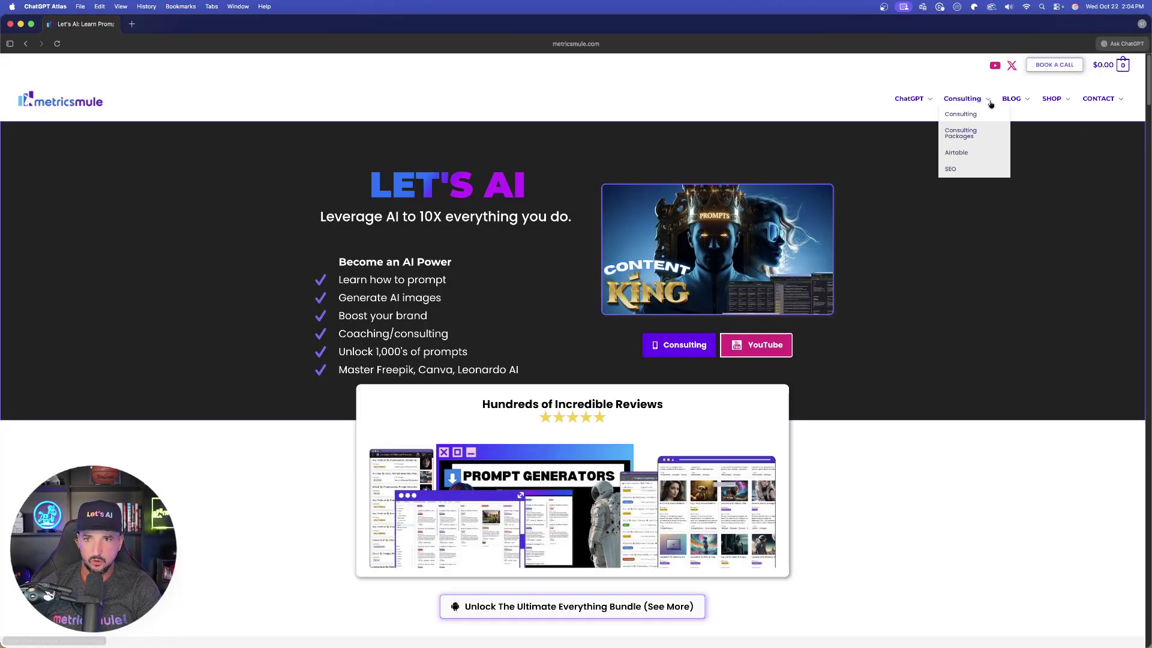
- Open the MetricsMule blog and the Sora 2 Prompts post
click(1010, 114)
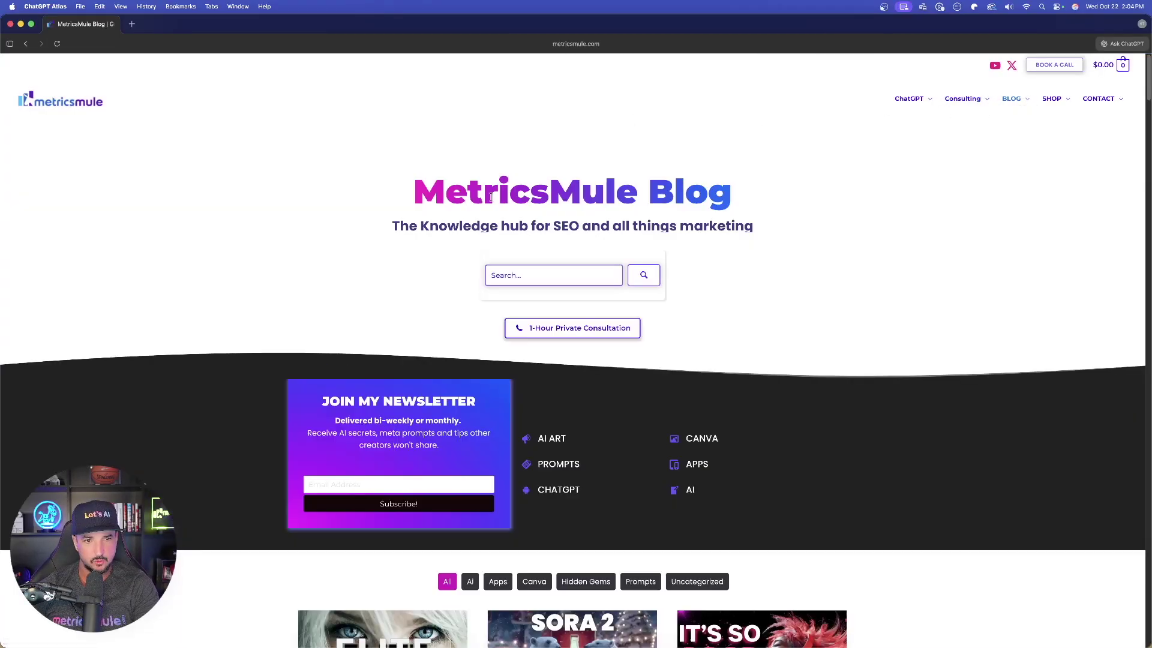
scroll(502, 269, down, 8)
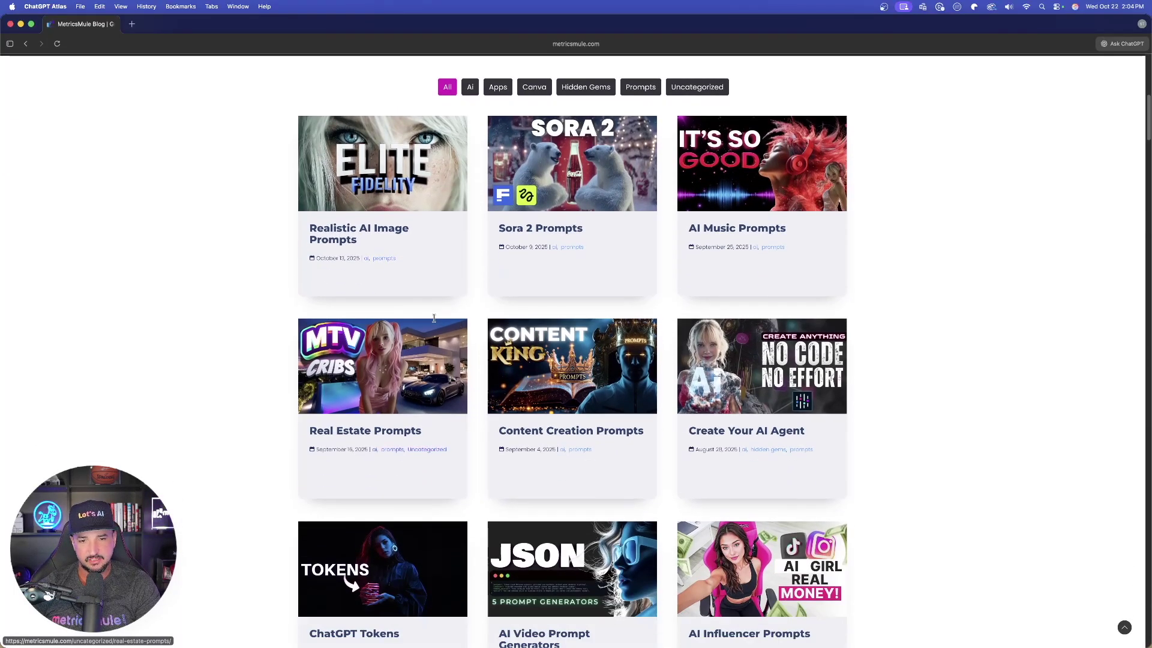
click(648, 243)
scroll(267, 336, down, 8)
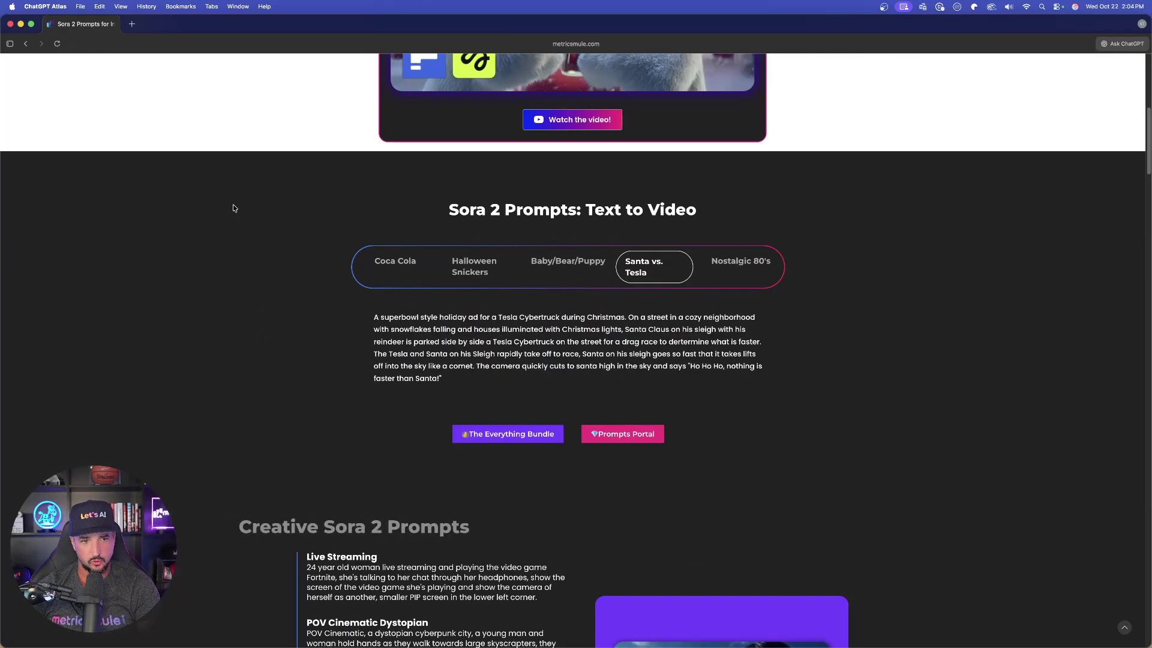
- Cycle through the text-to-video sample prompts, settle on Santa vs. Tesla, and select its text
click(400, 156)
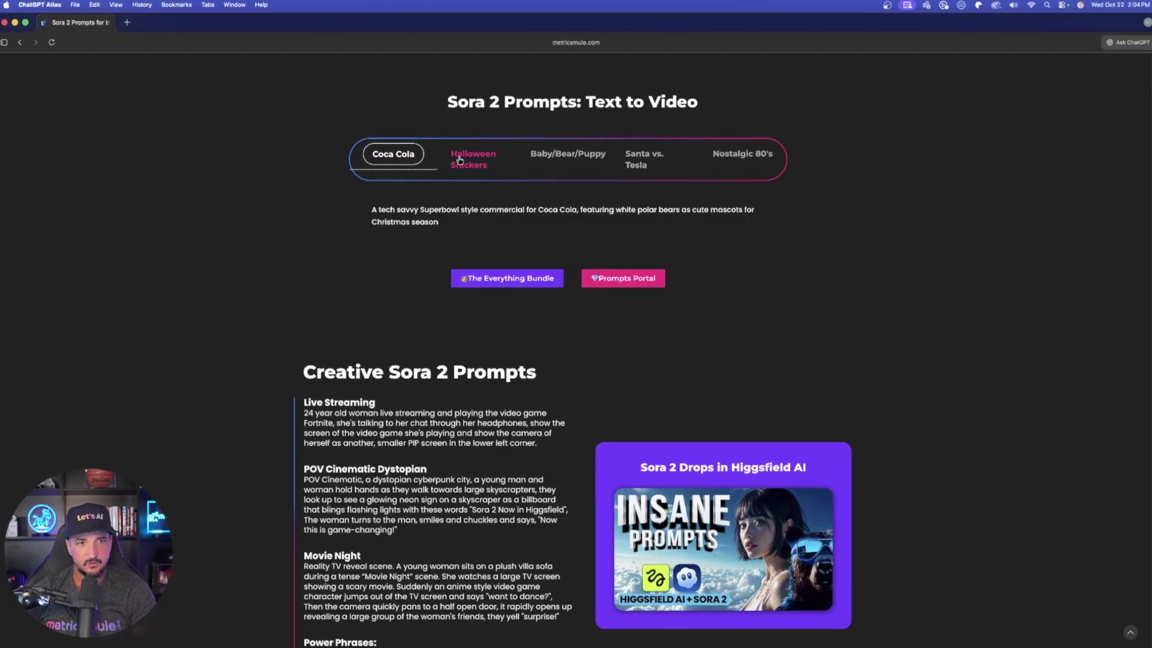
click(474, 159)
click(568, 154)
click(644, 159)
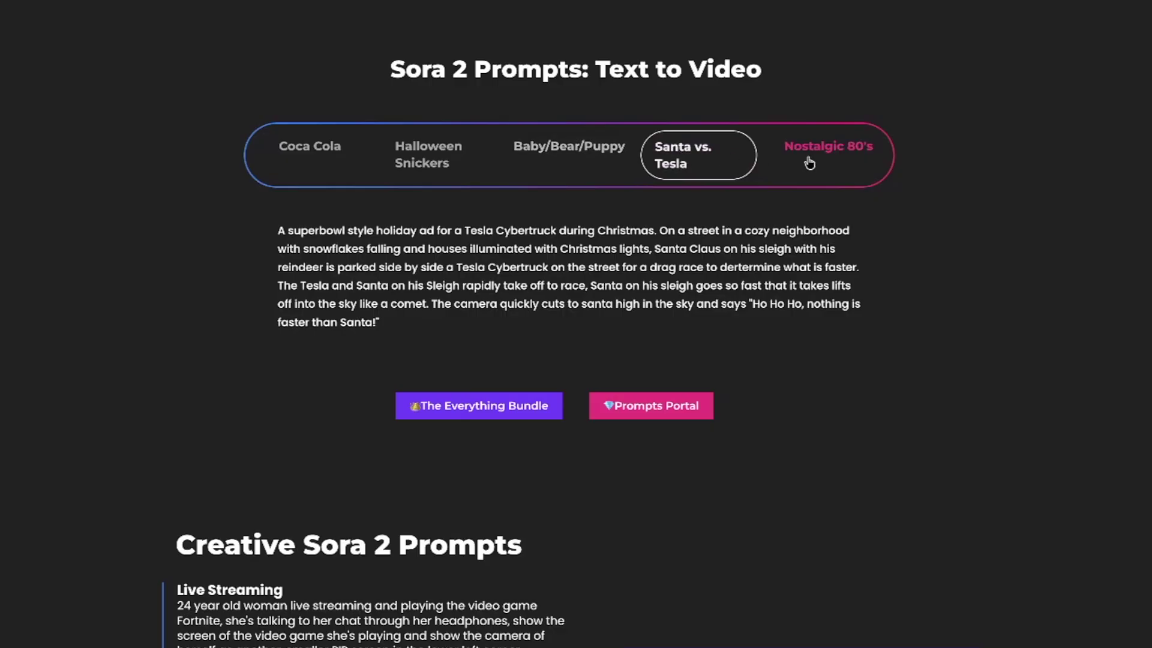
click(810, 159)
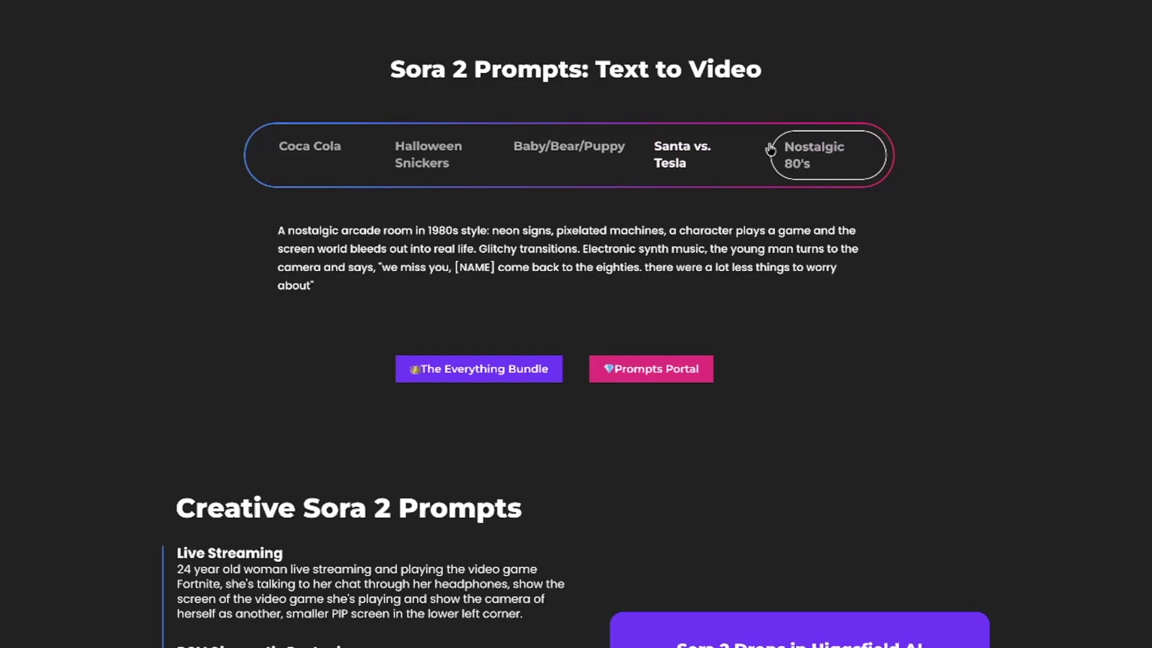
click(561, 149)
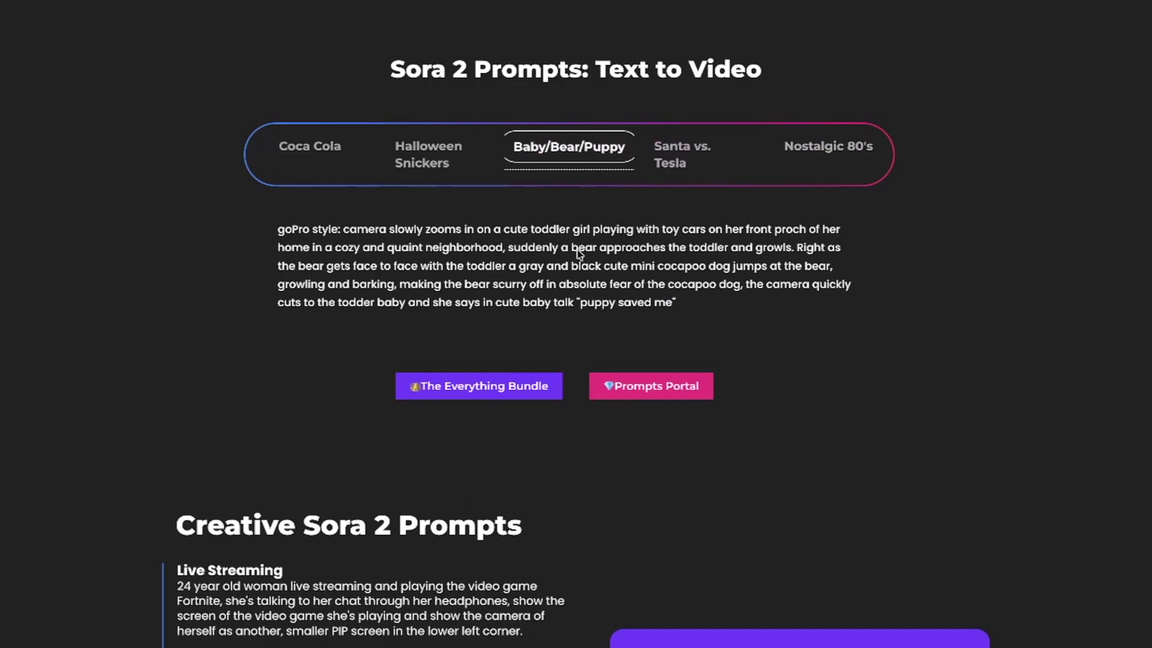
click(704, 174)
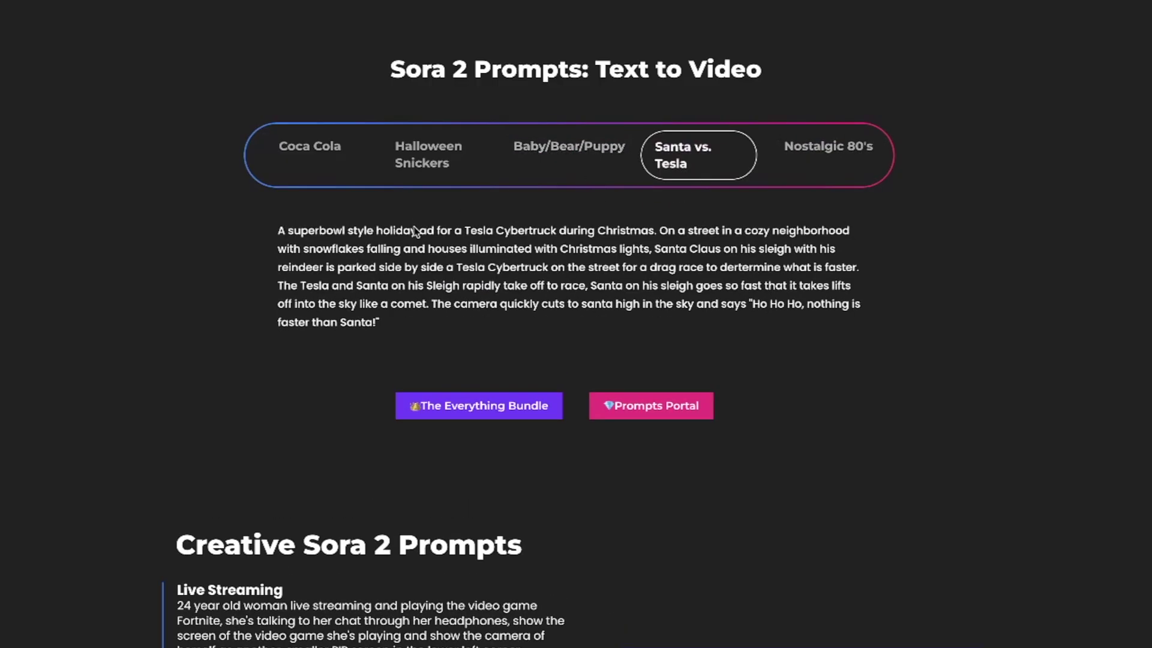
click(291, 145)
click(660, 151)
drag(278, 232, 411, 322)
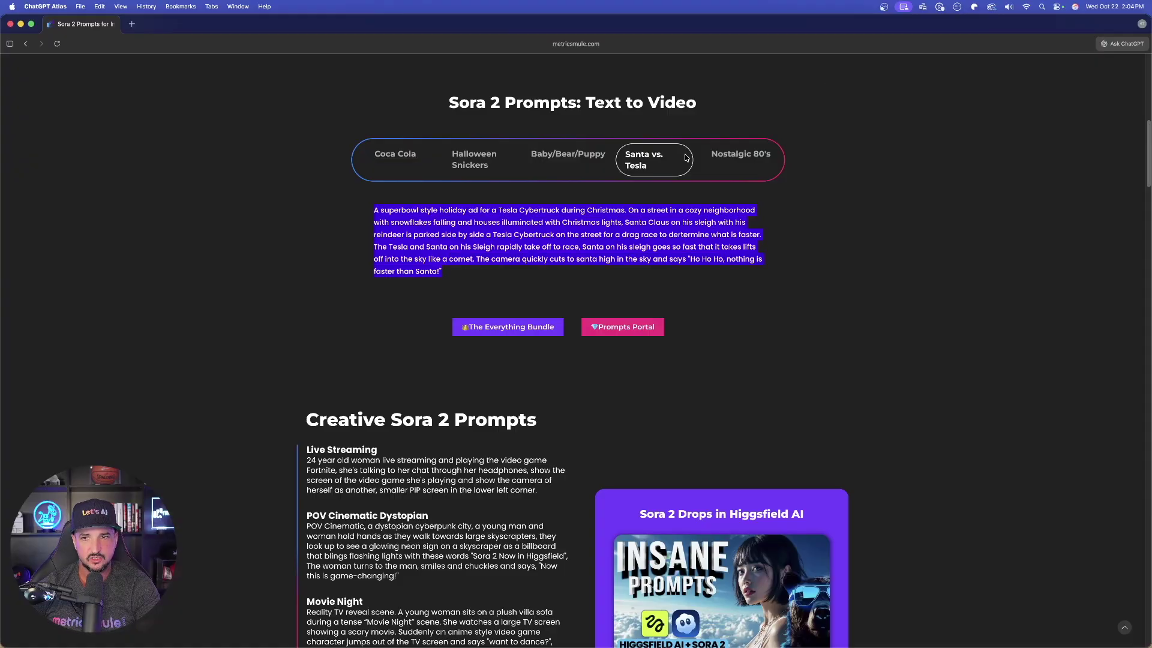
- Open the ChatGPT sidebar in Agent mode and widen the panel
click(1122, 44)
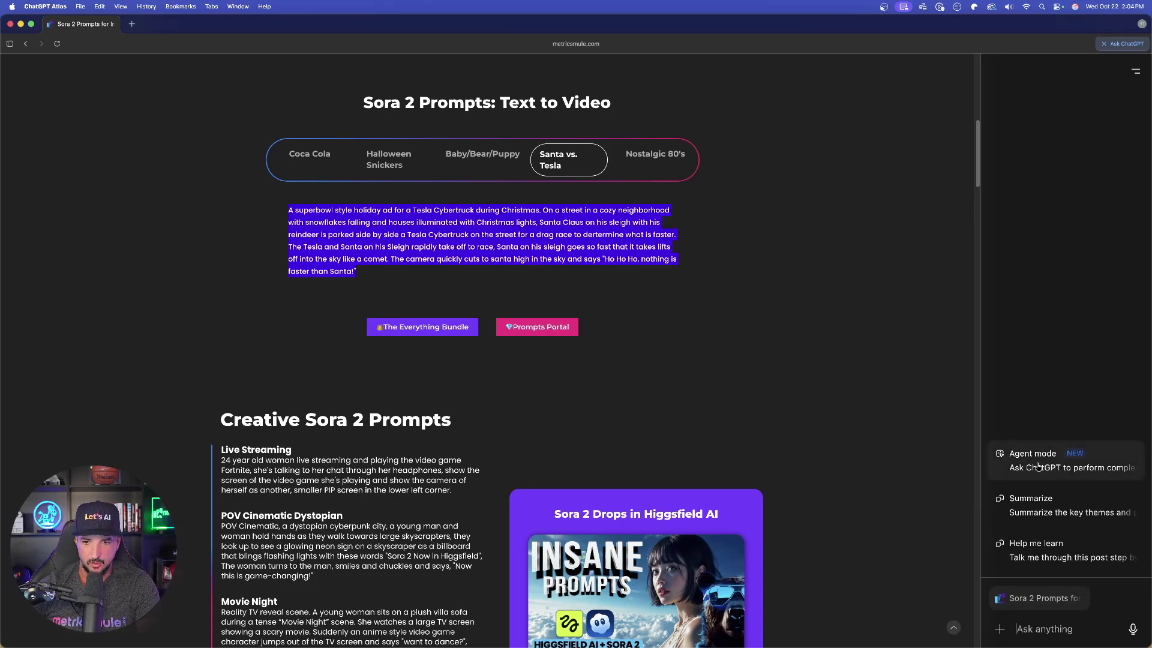
click(1039, 466)
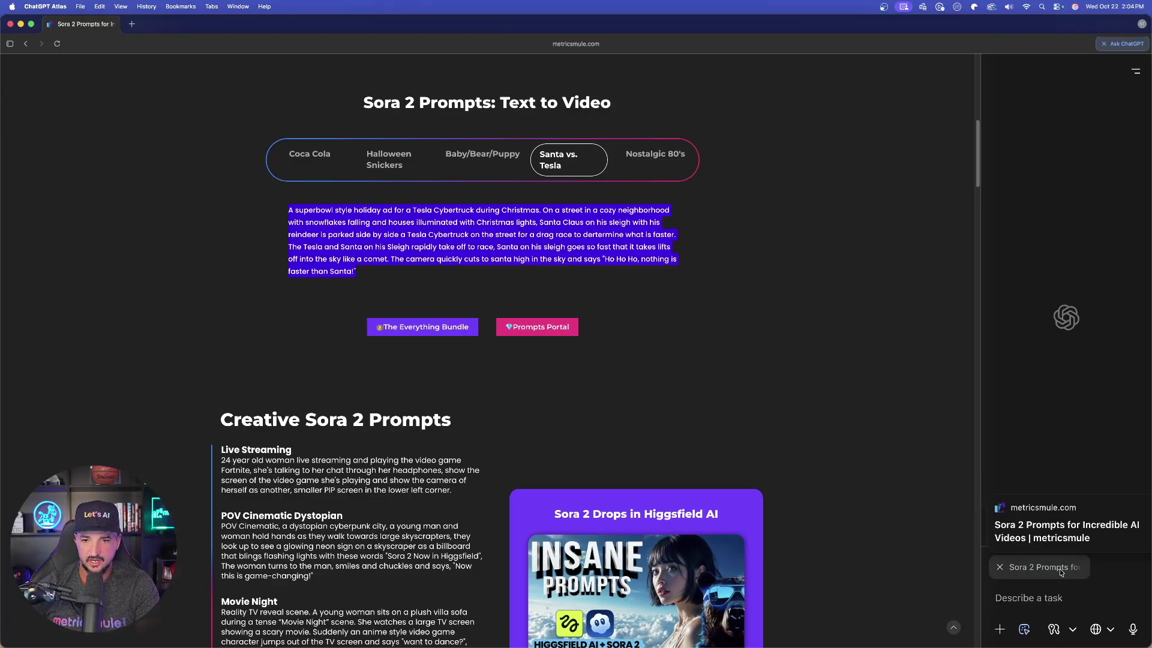
click(1000, 630)
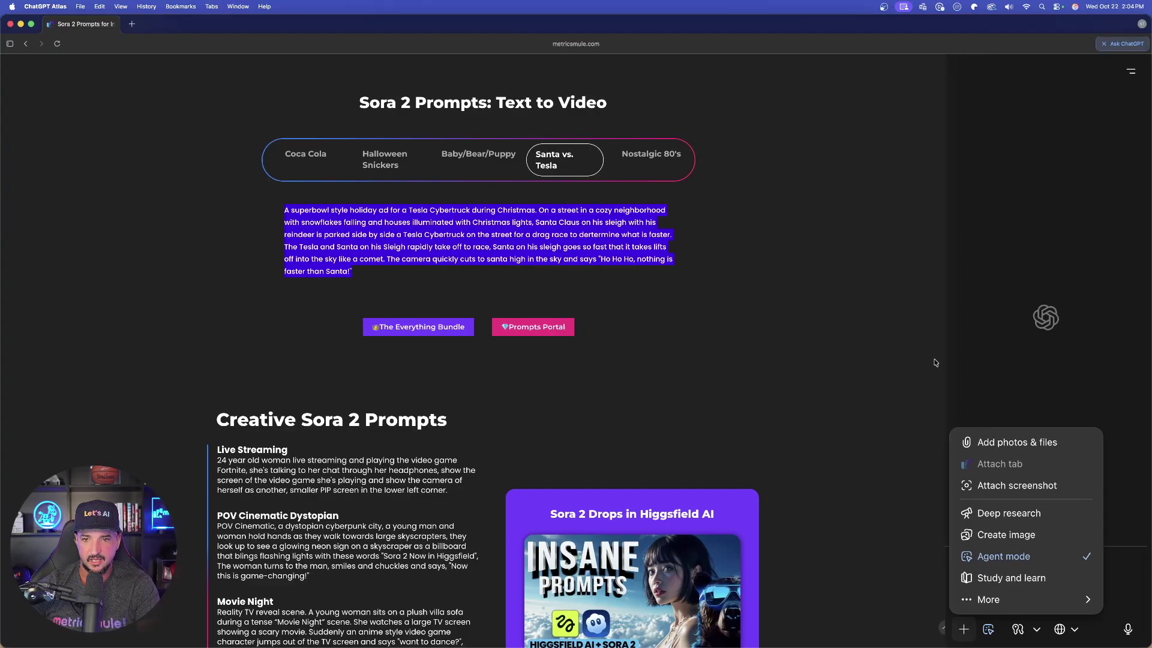
drag(982, 361, 862, 362)
click(922, 588)
- Send the meta-prompt generator request based on the Santa vs. Tesla prompt and scroll the answer
text(based on the prompt highlighted, create a reusable meta prompt generator, aka a prompt that creates prompts based on any subject i provide.)
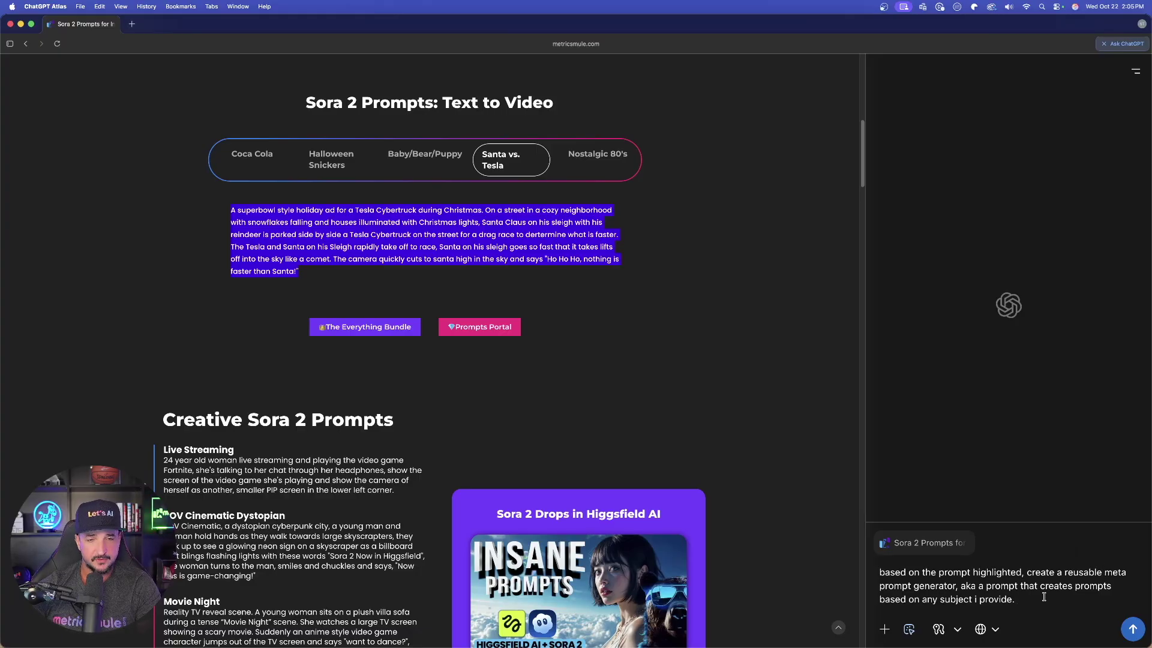
click(1137, 633)
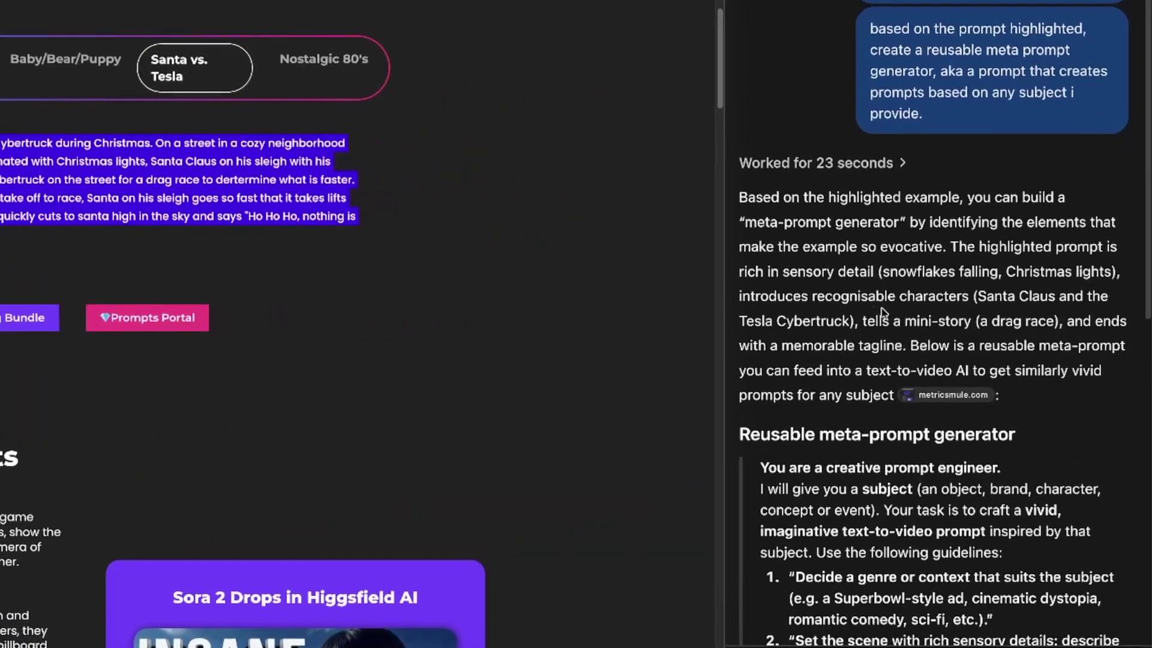
scroll(820, 219, down, 1)
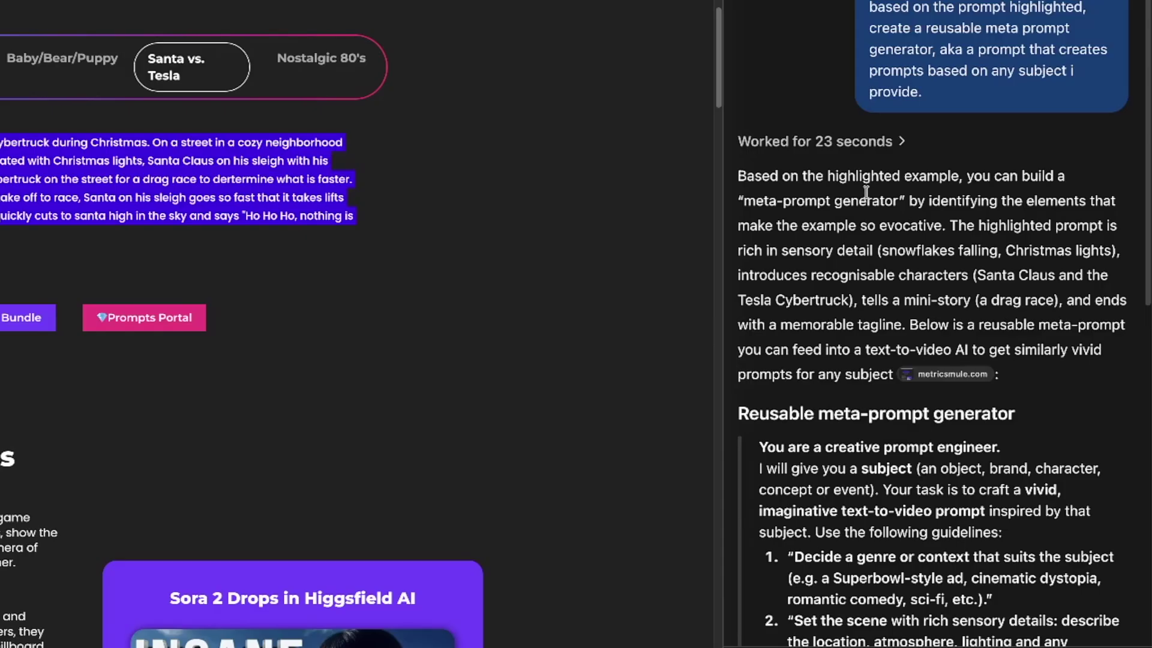
scroll(866, 191, down, 5)
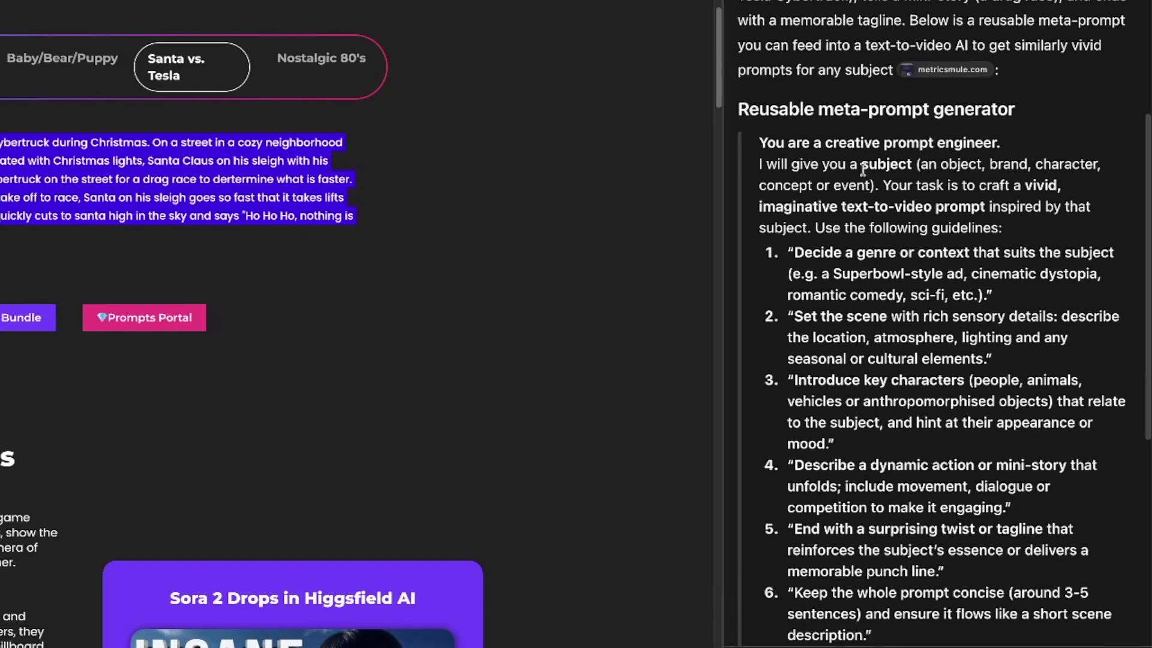
scroll(863, 169, down, 2)
scroll(850, 195, down, 5)
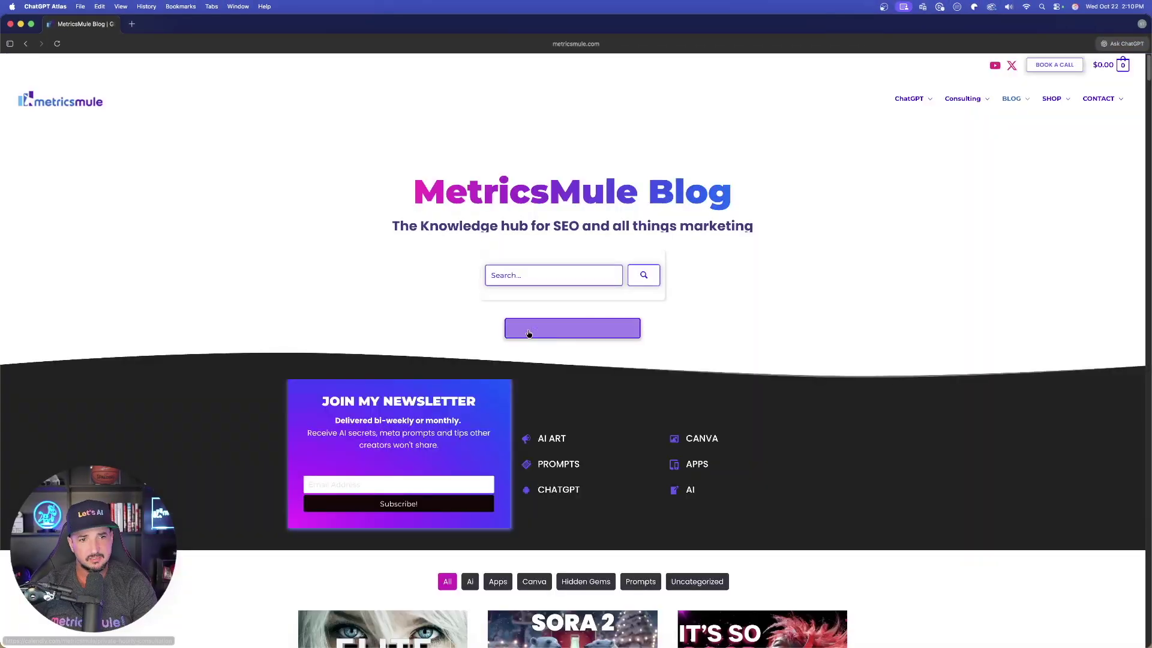
- On the Sora 2 Prompts post, send 'perform an seo audit on this page' in sidebar Agent mode
scroll(527, 329, down, 9)
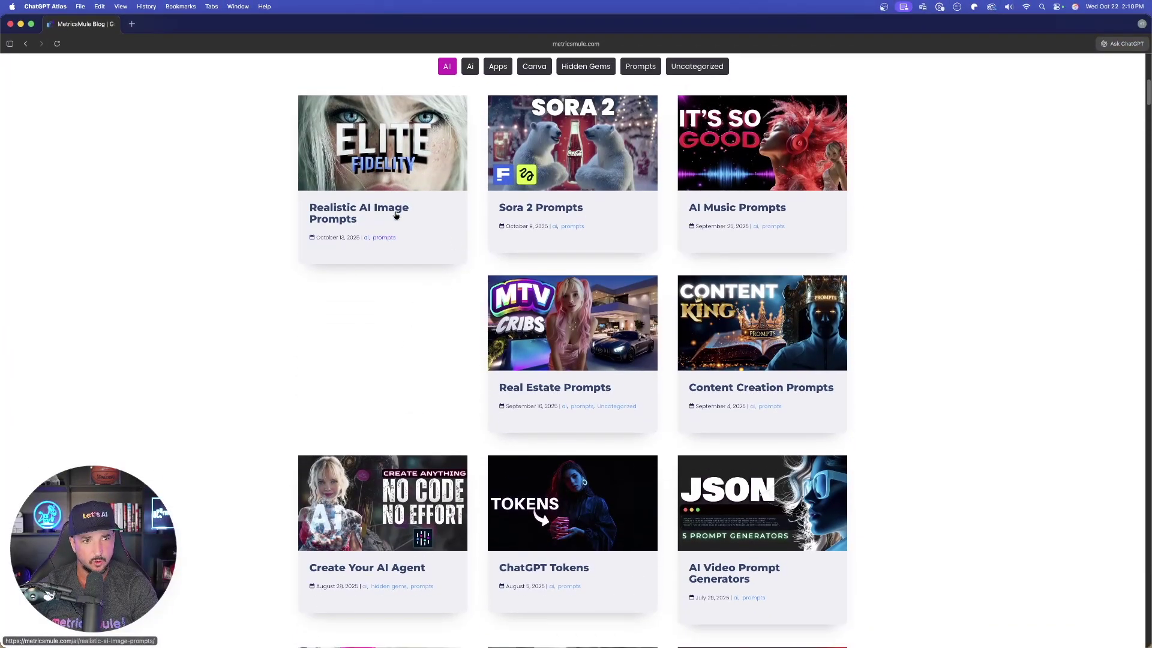
click(529, 214)
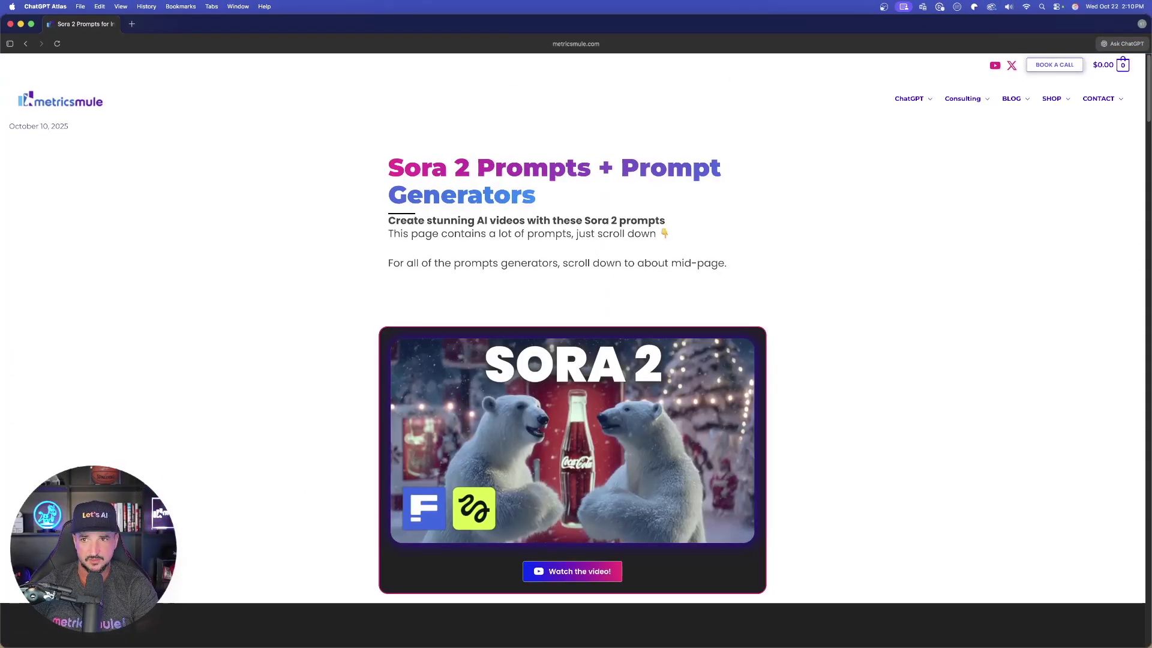
click(1103, 43)
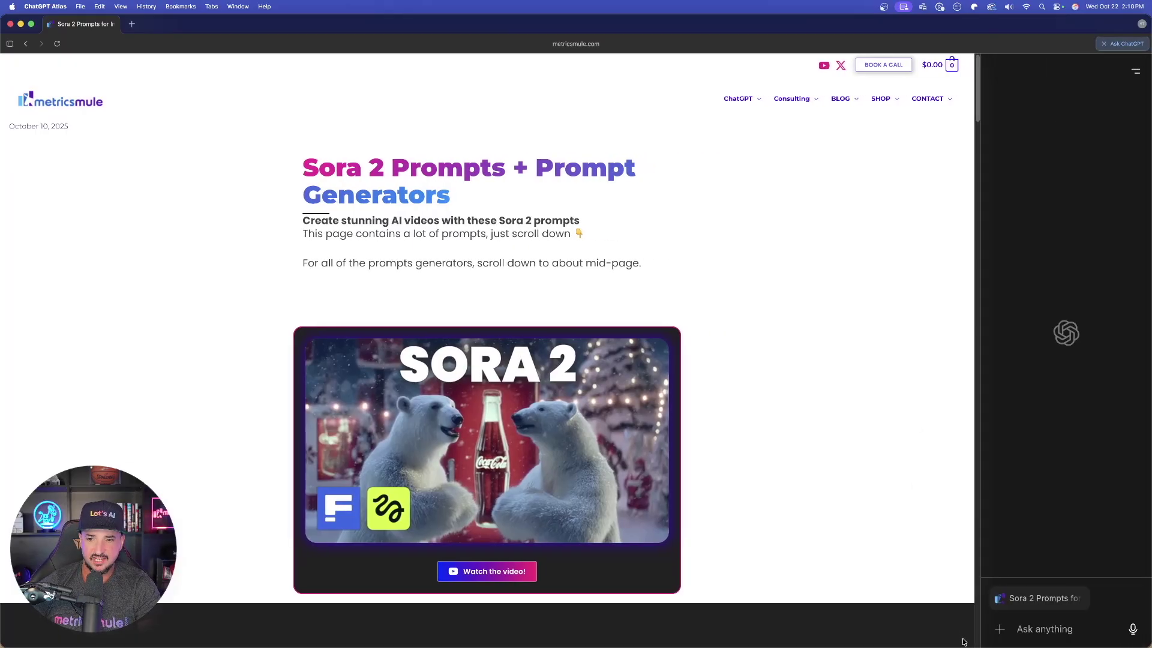
text(perform an seo audit on this page)
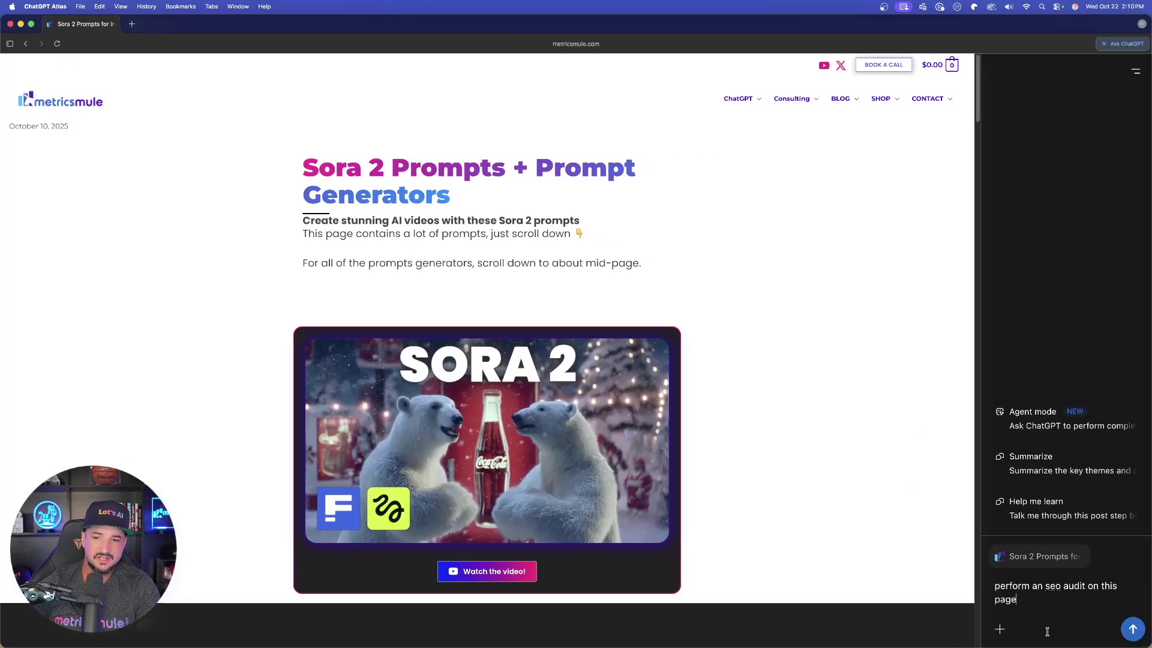
click(999, 628)
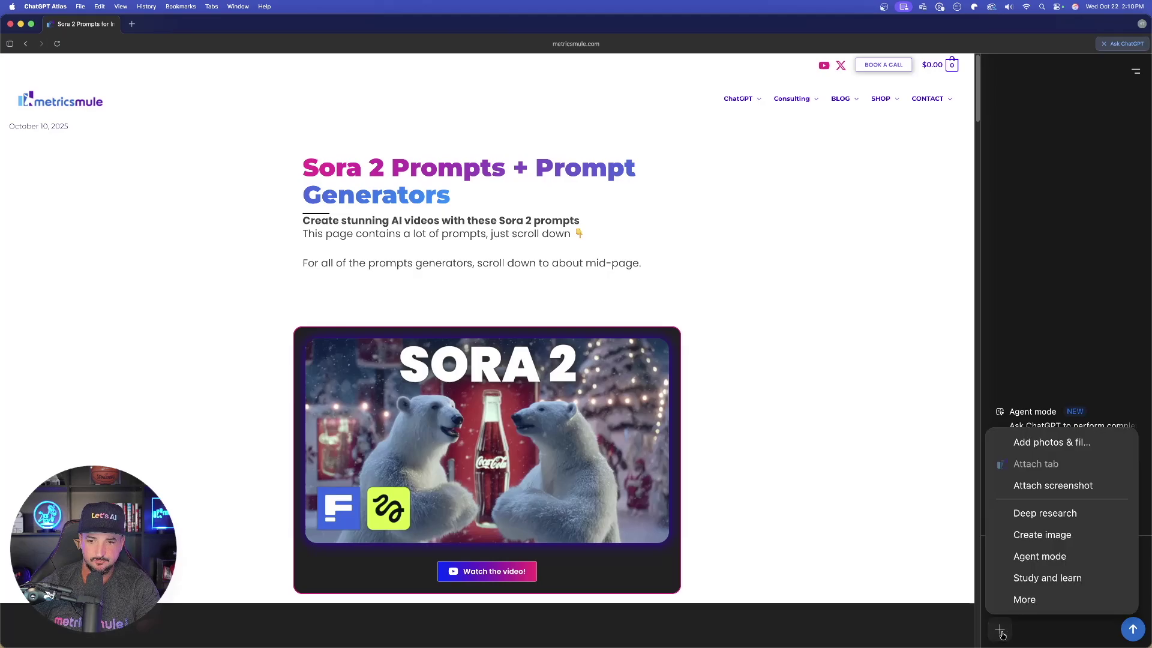
click(1039, 556)
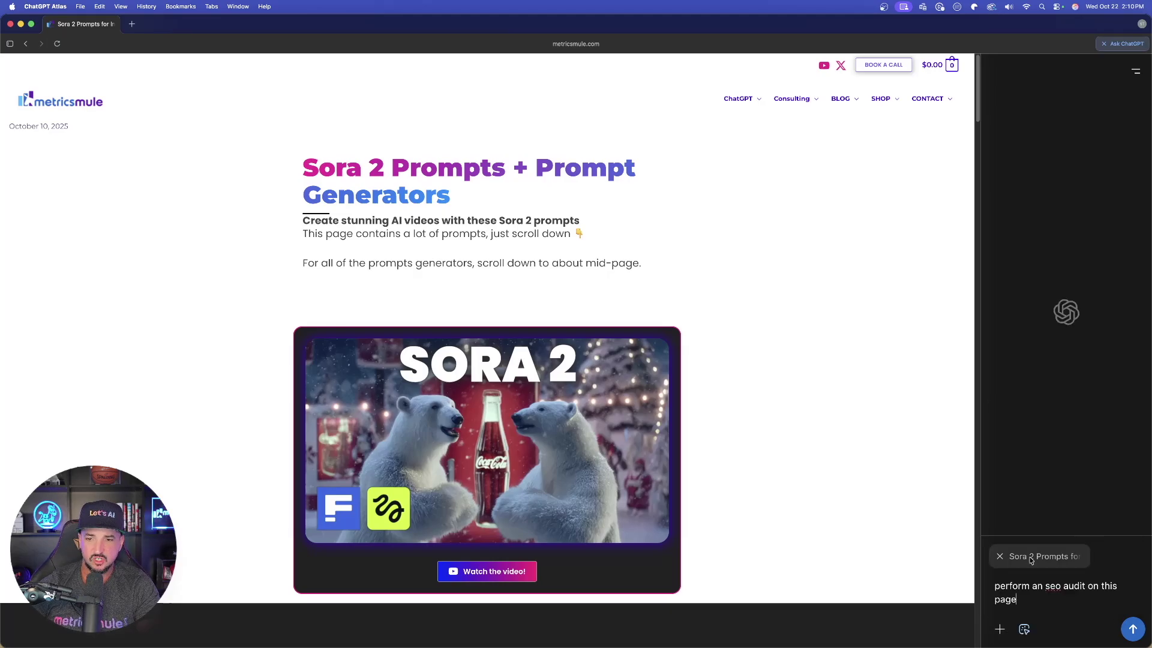
click(1132, 629)
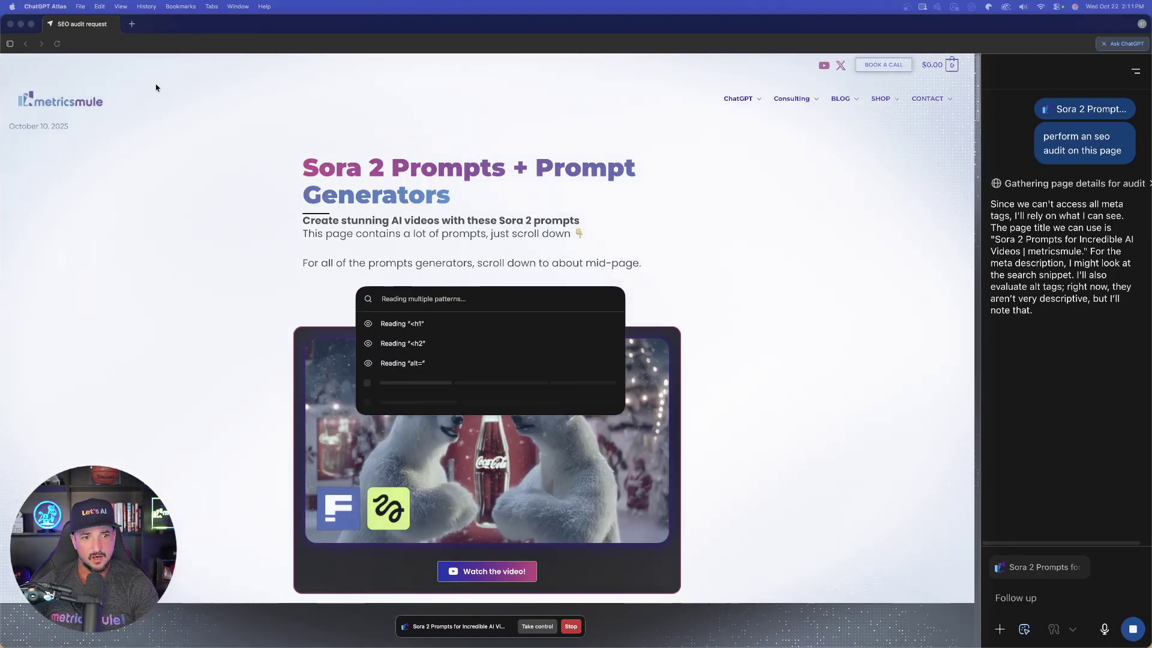
- In a new tab, turn on Agent mode and attach the freepik cloud-portrait image
click(133, 25)
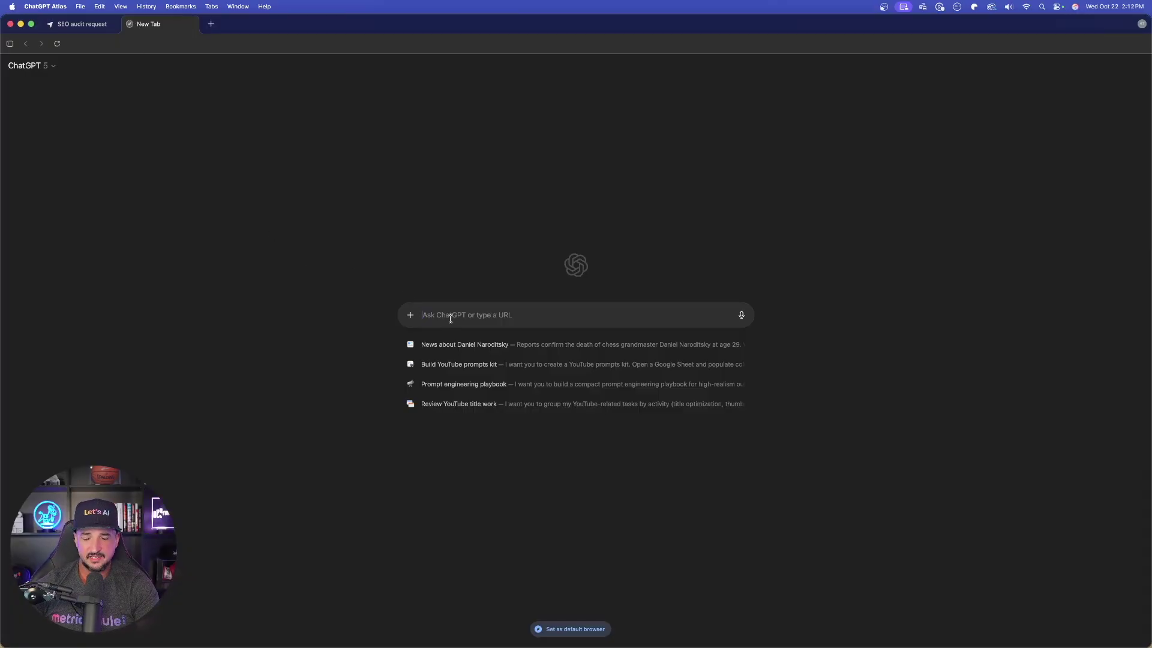
click(411, 316)
click(393, 373)
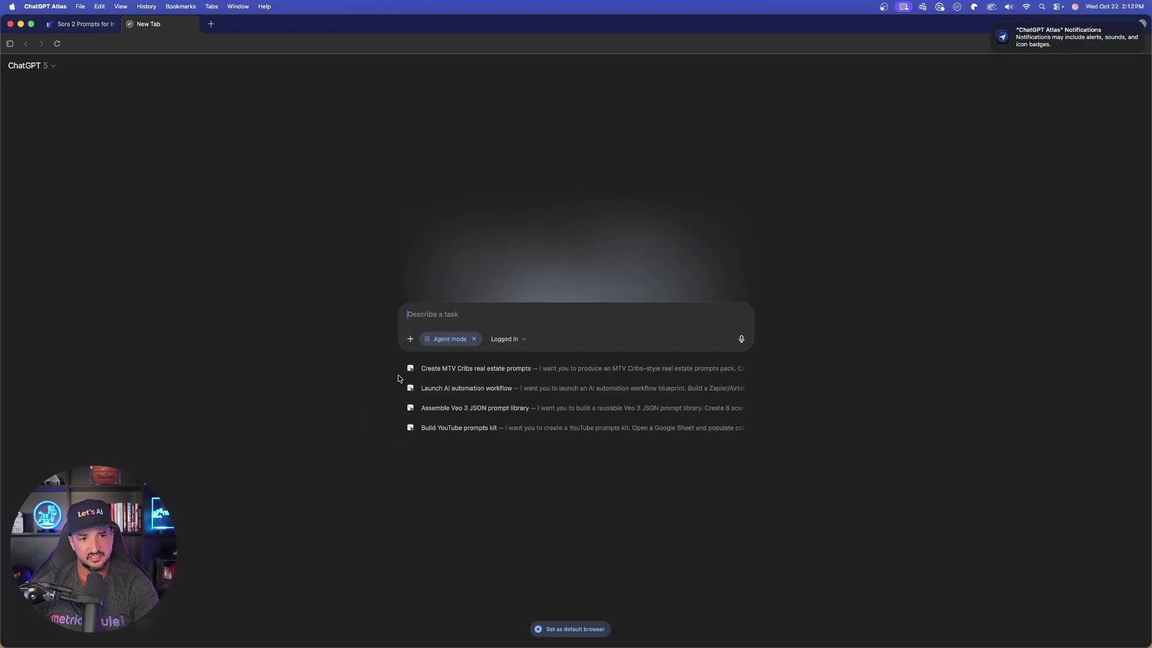
click(410, 340)
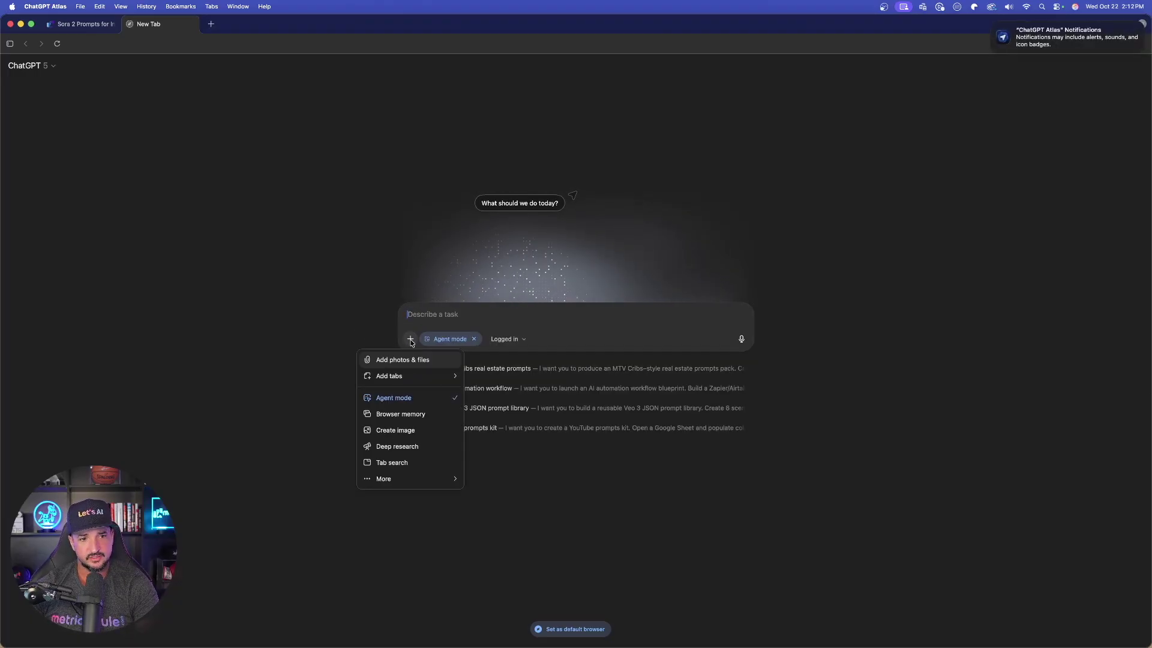
click(410, 340)
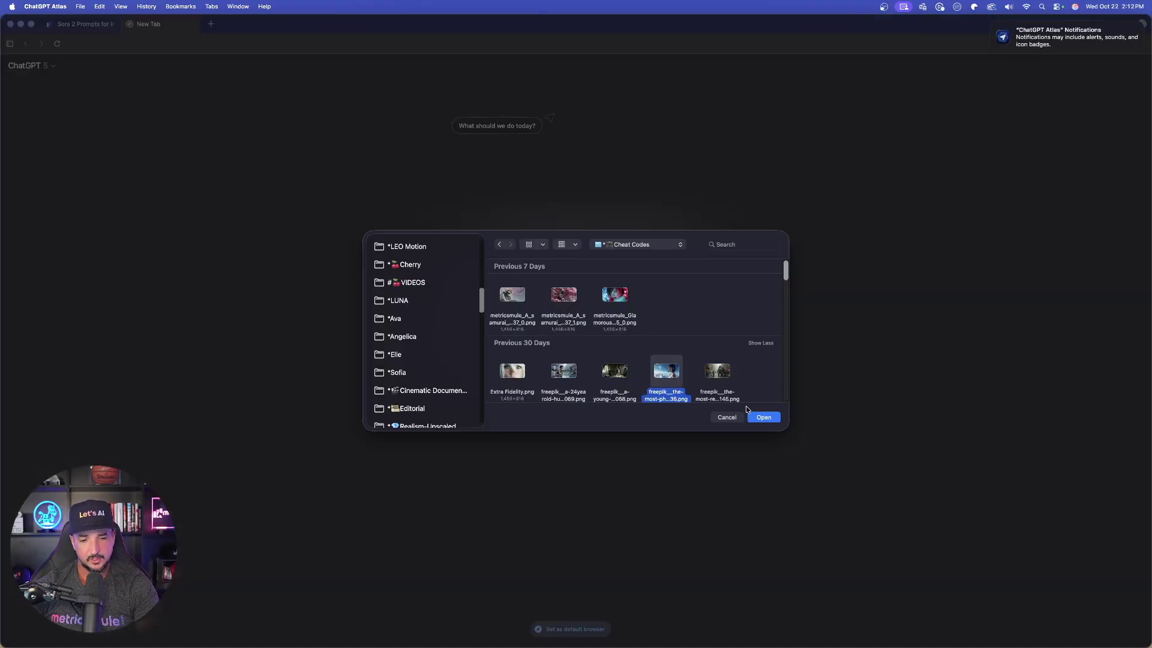
click(765, 417)
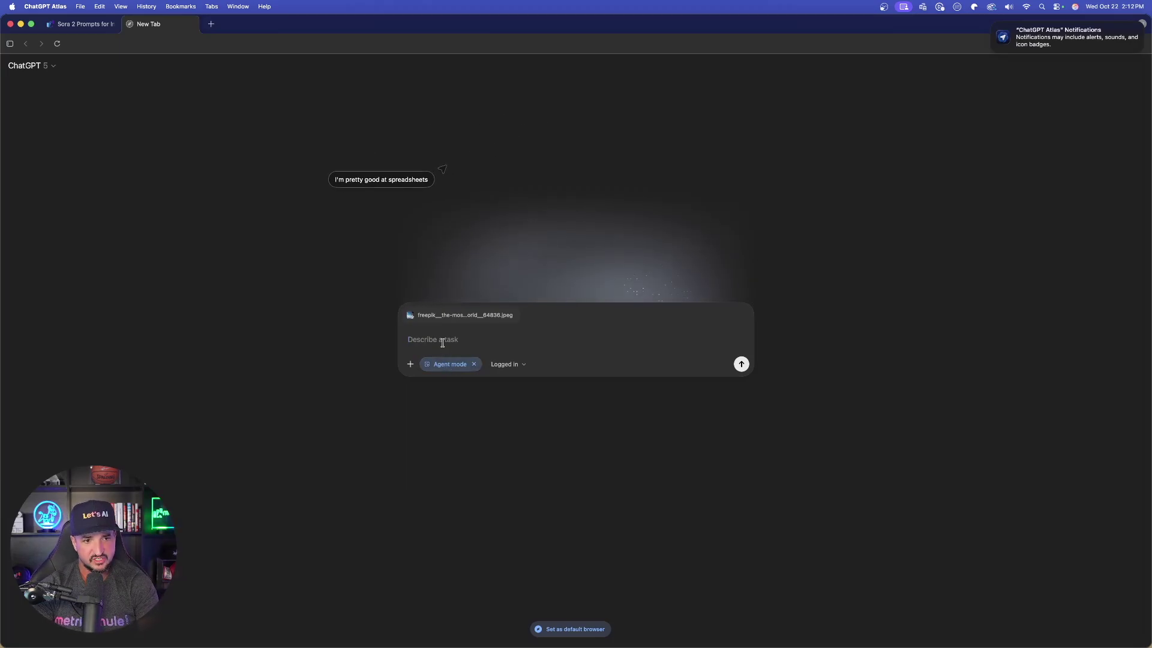
- Send the request asking for the prompt behind the attached image
text(provide me with a prompt used to create this image)
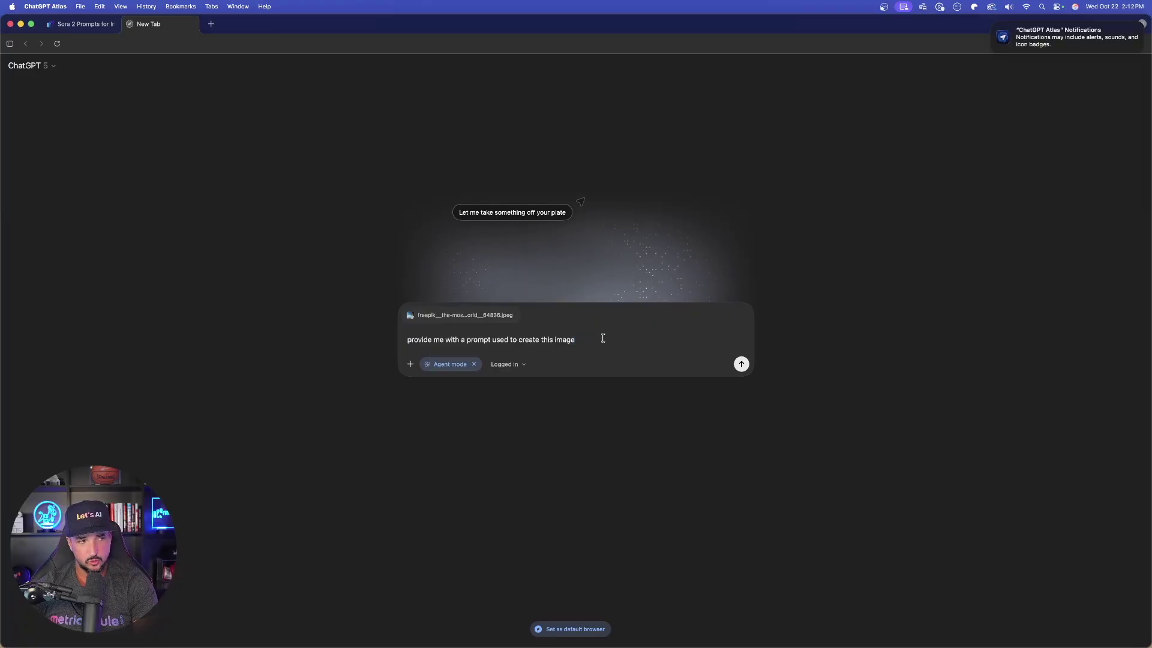
click(741, 364)
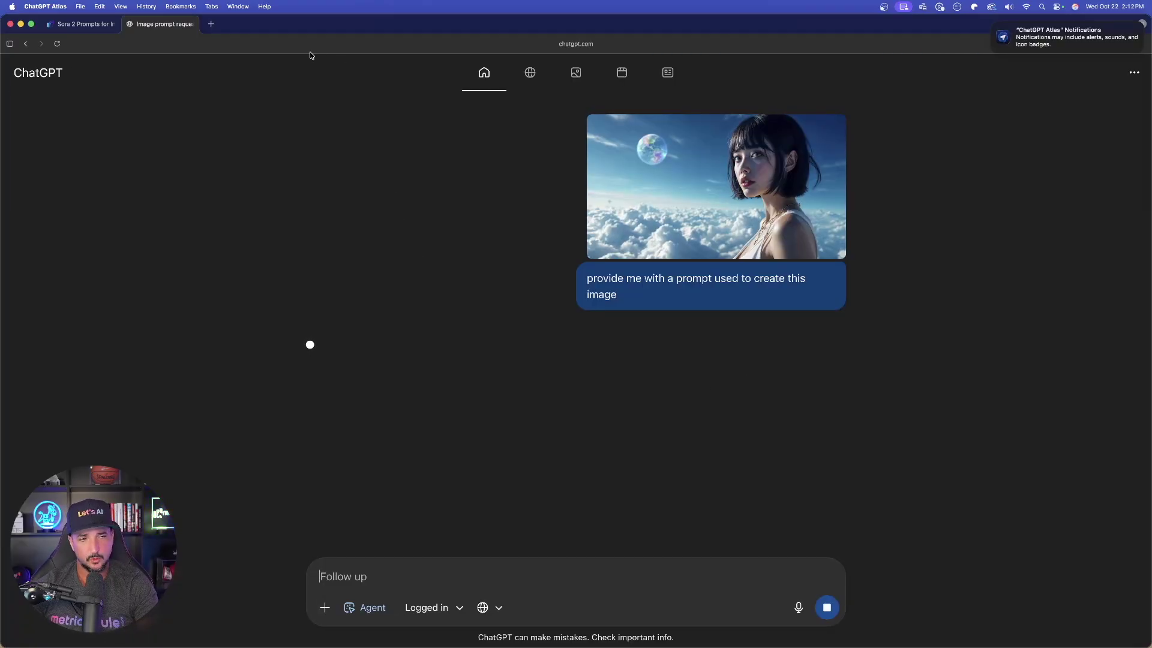
click(212, 24)
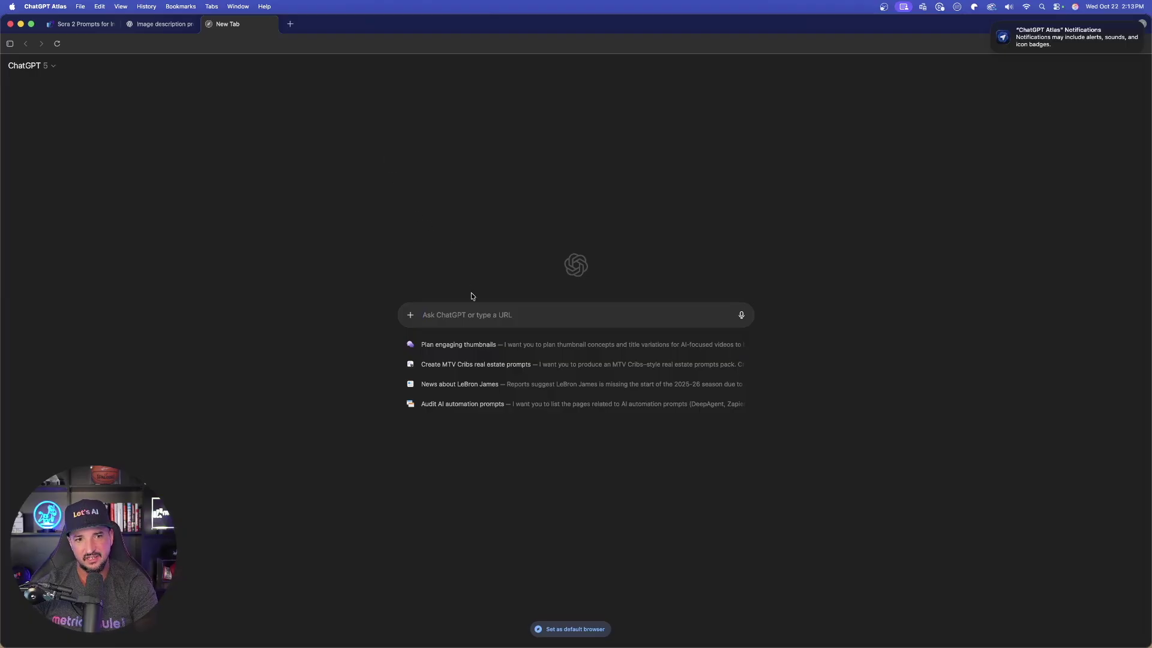
- Load metricsmule.com and open the Amazing Real Estate prompts page
text(metricsmule.com)
key(Return)
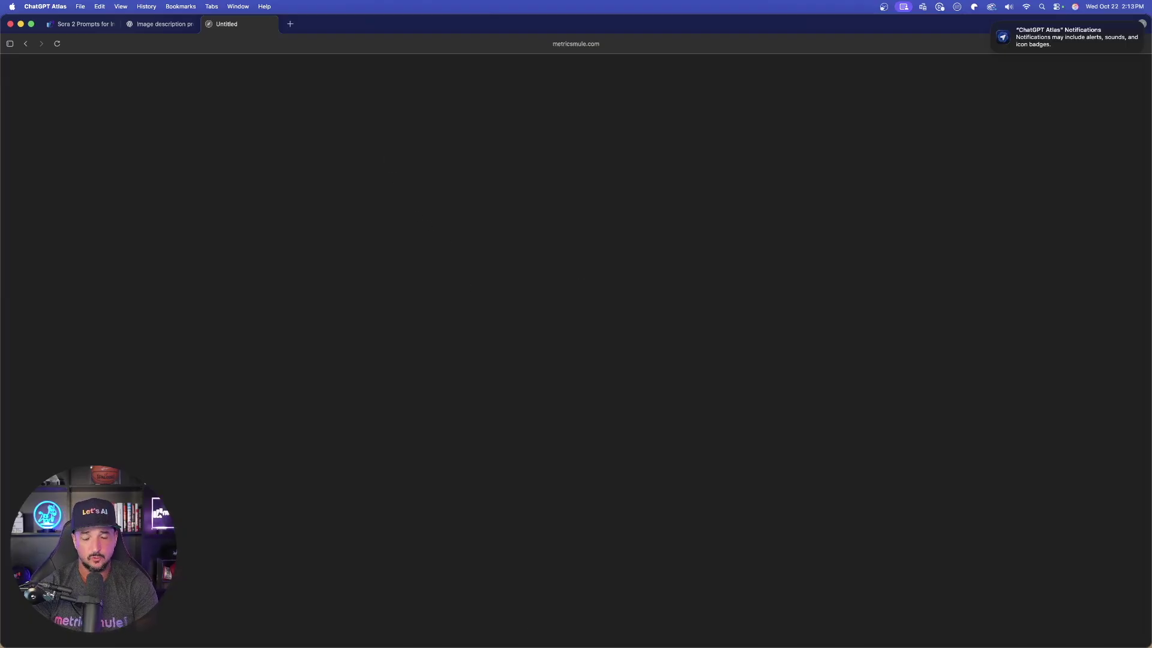
scroll(548, 268, down, 5)
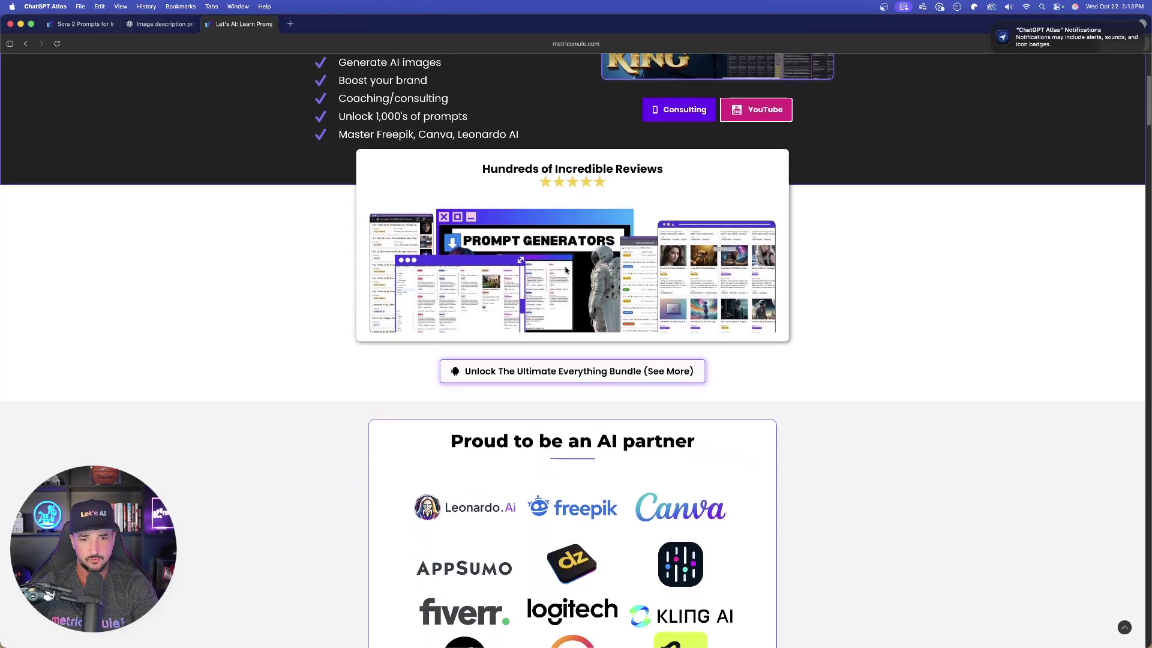
click(565, 271)
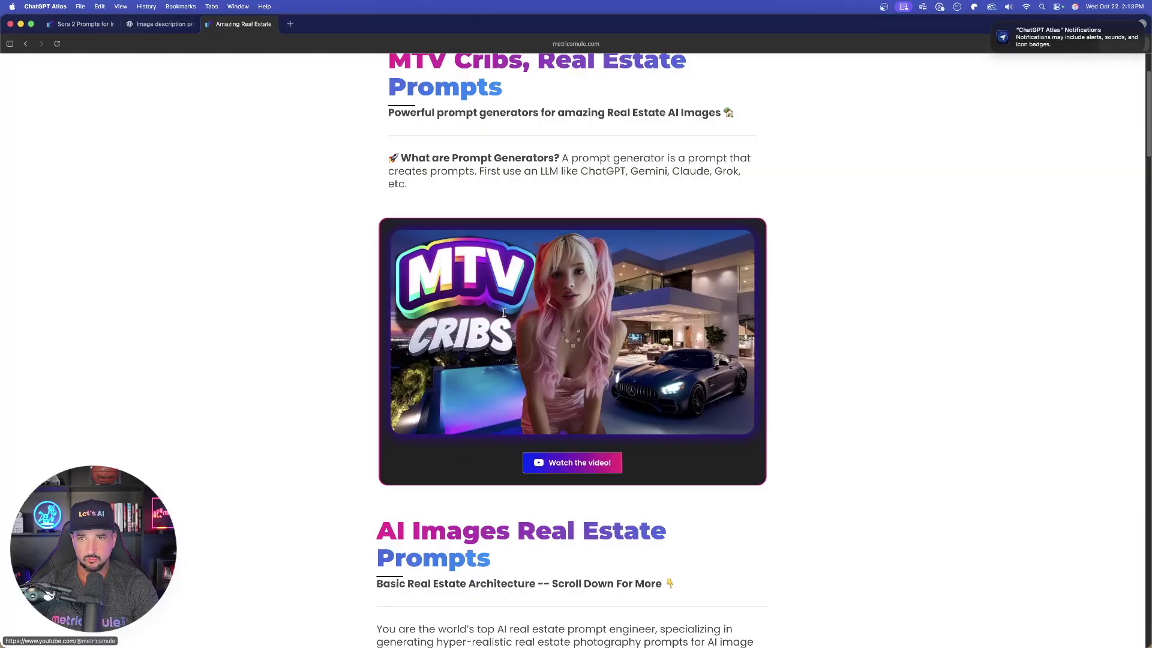
- Ask the sidebar to 'create a prompt that can create the image on the screen' and review the mansion prompt
key(super+period)
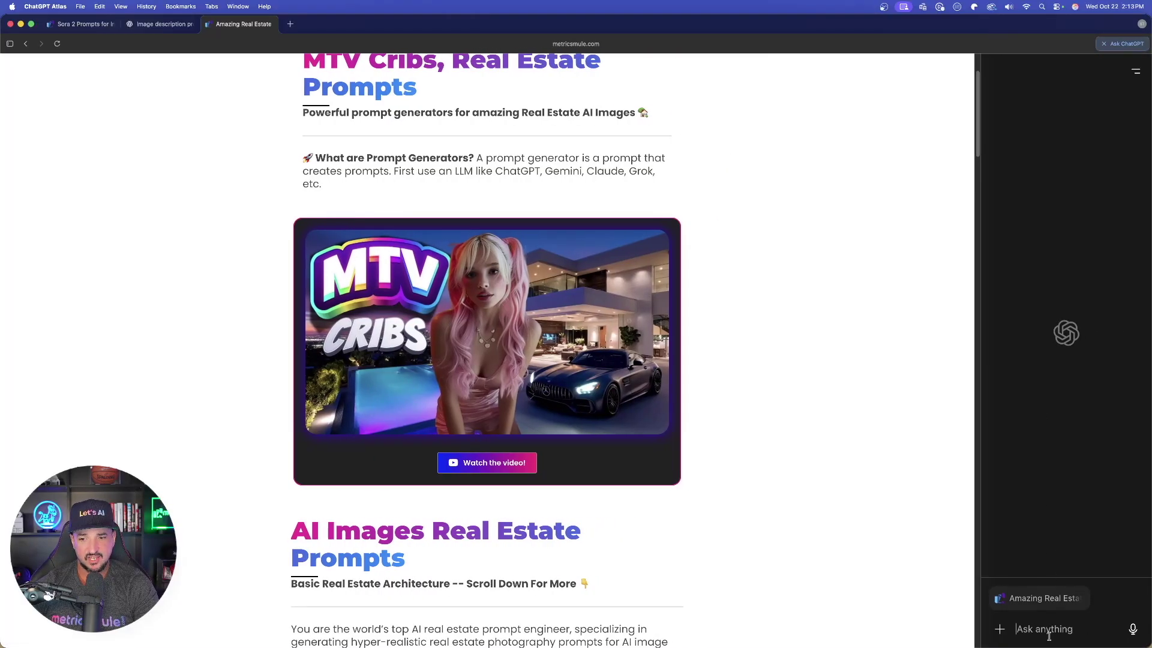
click(1049, 636)
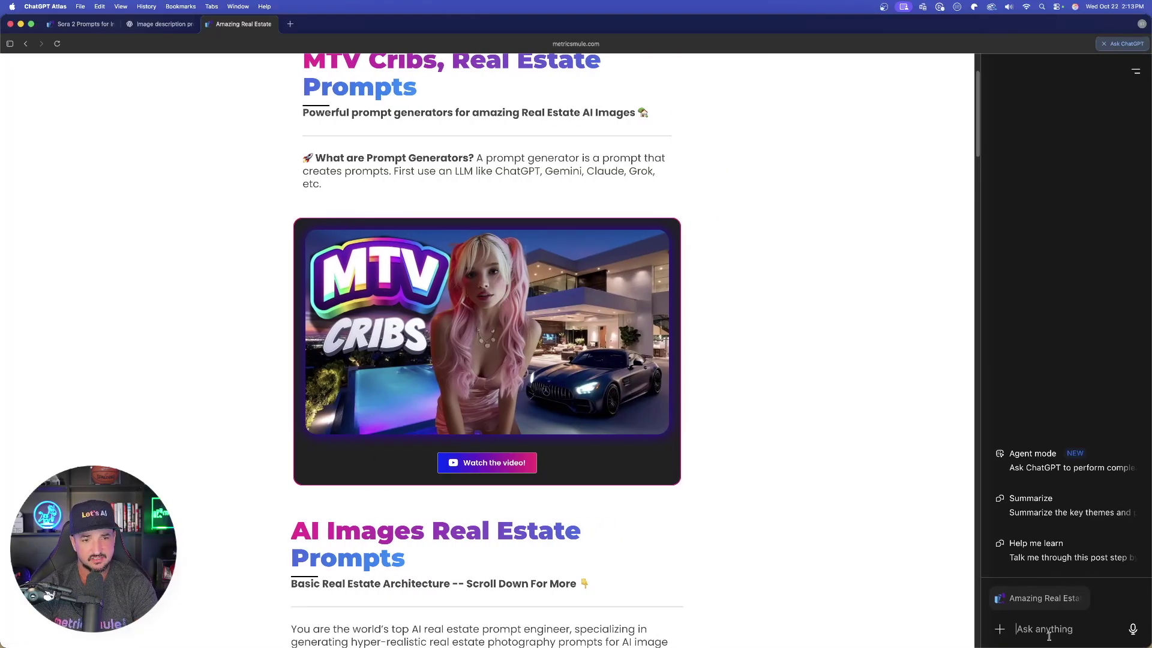
text(create a prompt that can create the image on the screen)
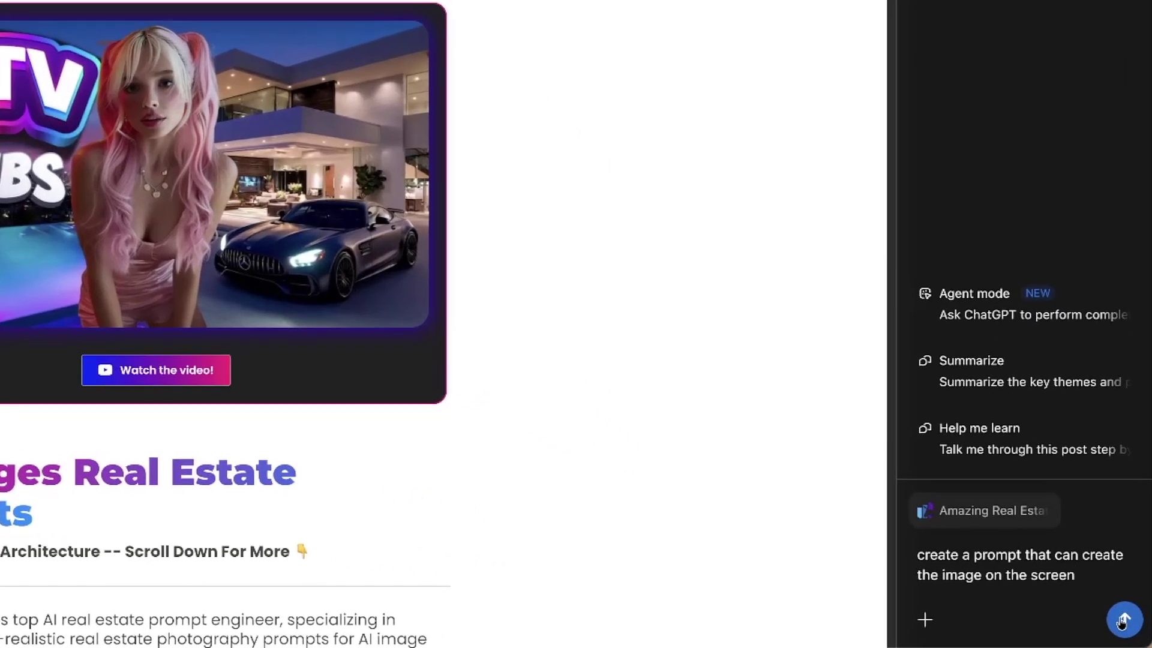
click(1132, 628)
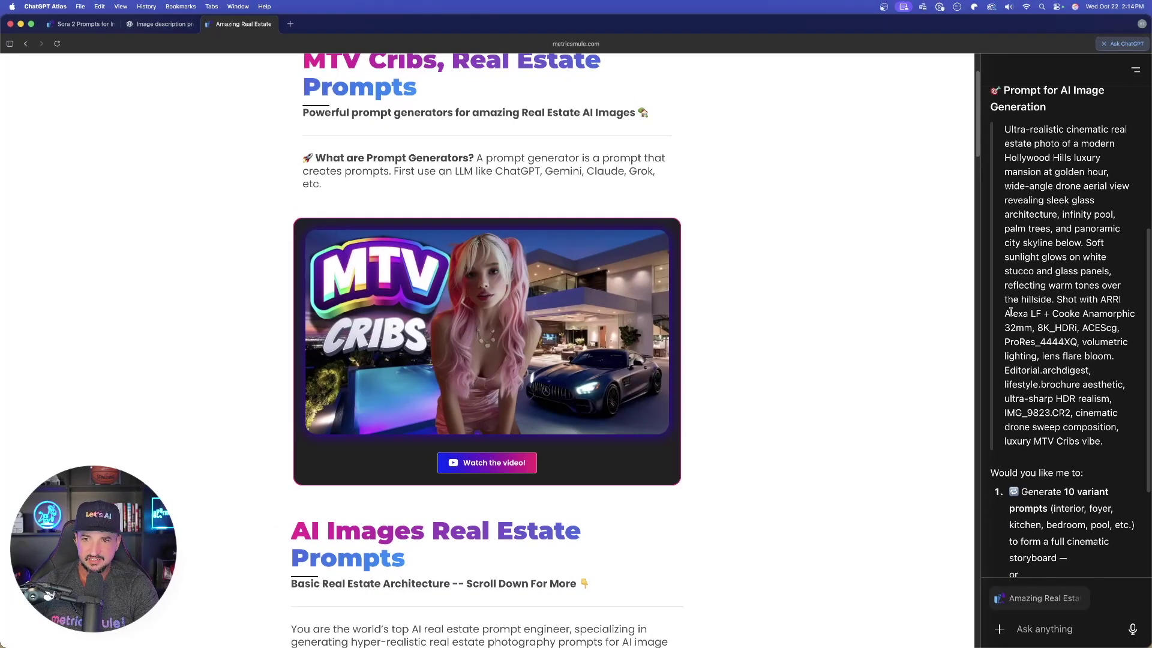
drag(1004, 313, 1088, 384)
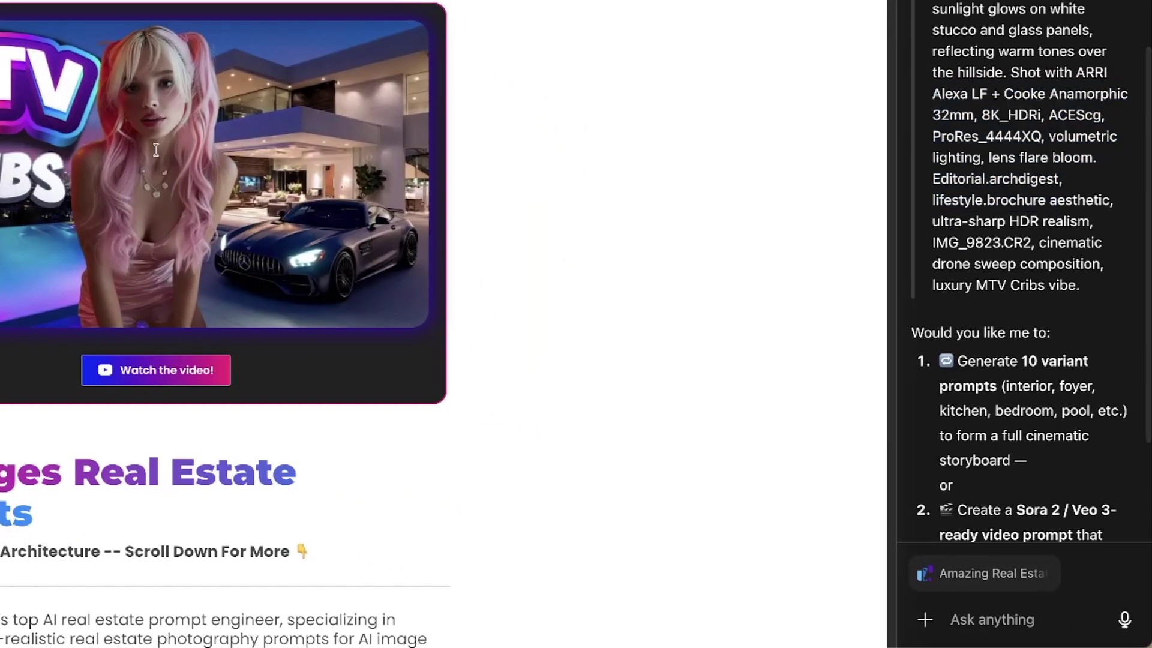
scroll(233, 146, up, 1)
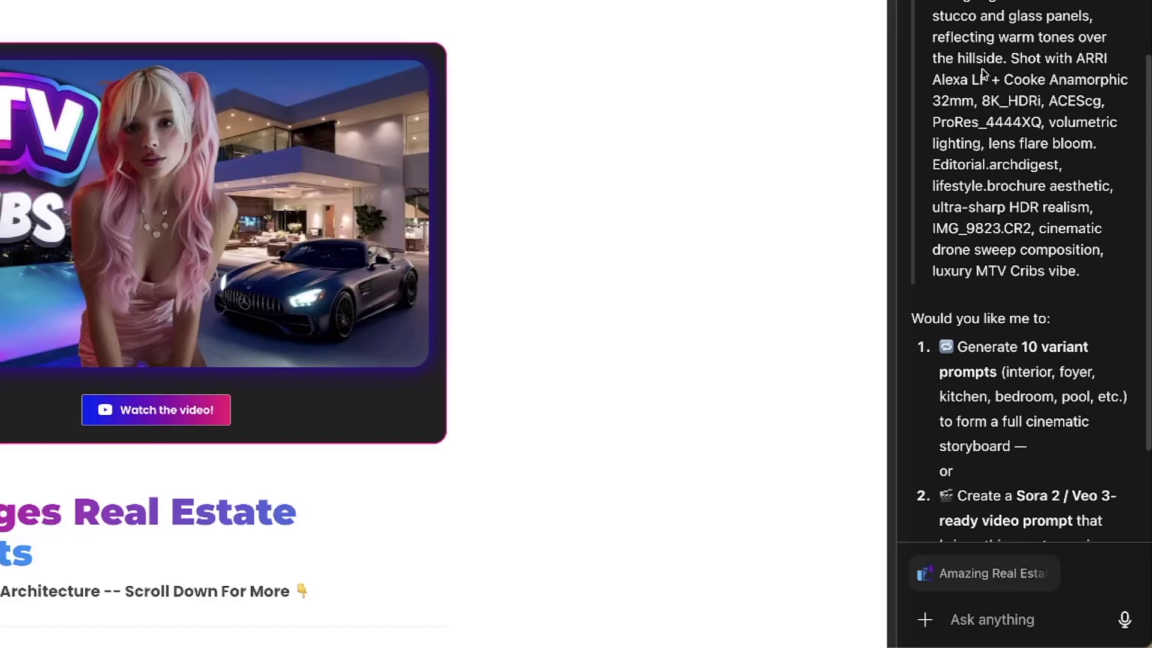
scroll(990, 163, down, 1)
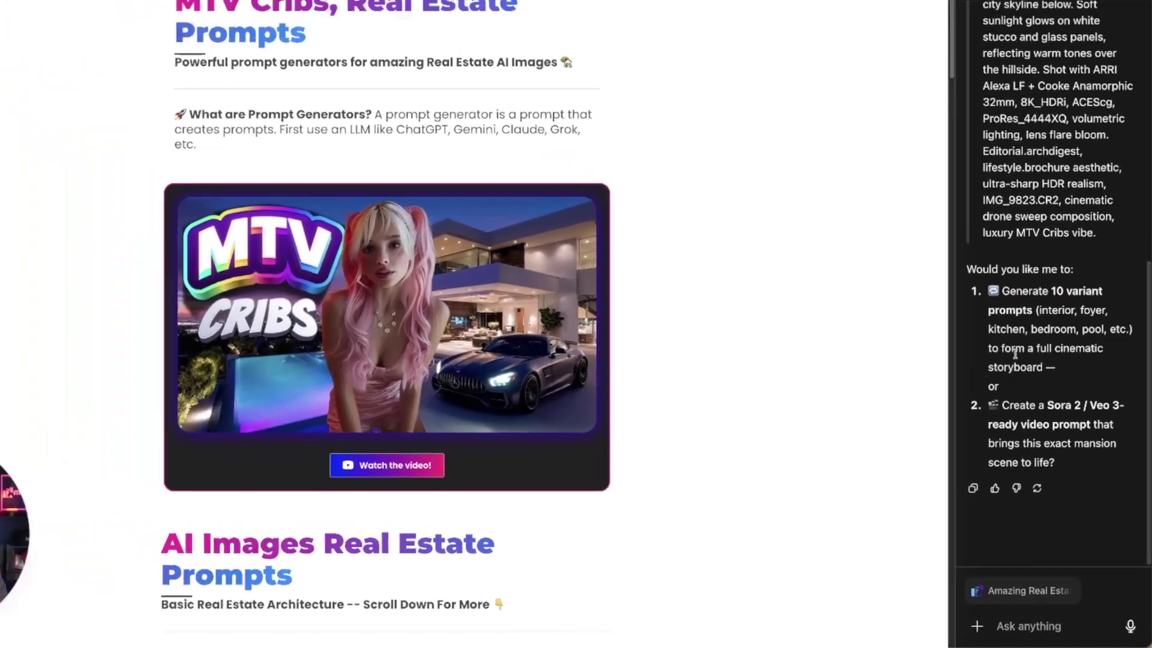
- Select the suggested prompt in the Image description chat, then return to the Sora 2 Prompts audit
click(154, 26)
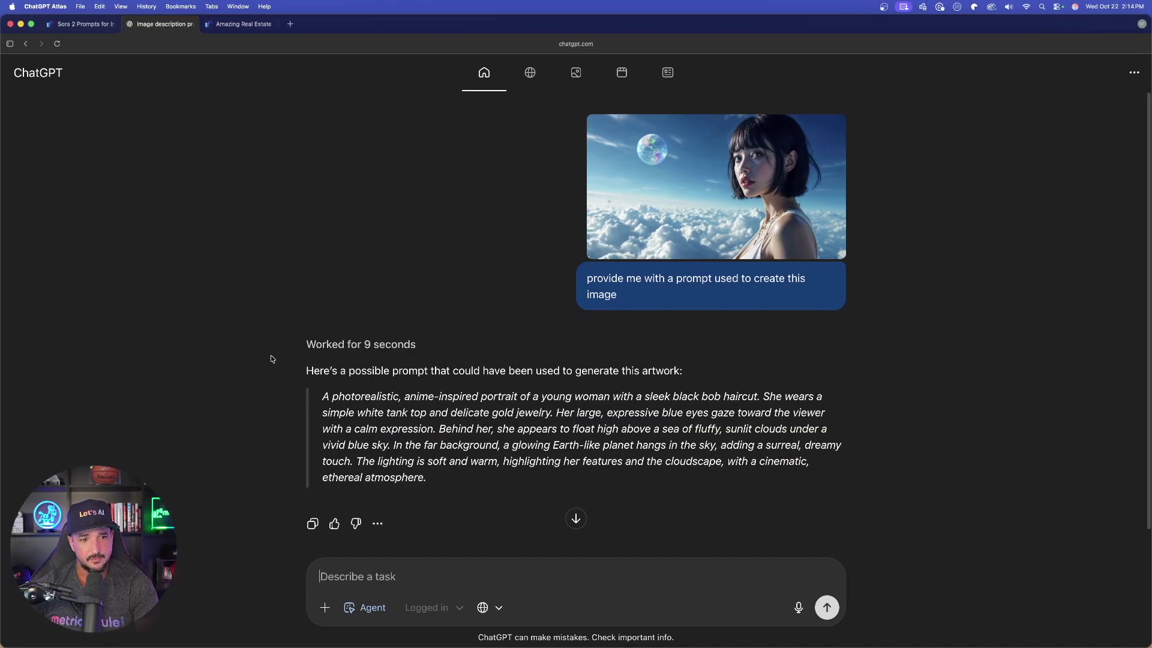
drag(324, 398, 510, 502)
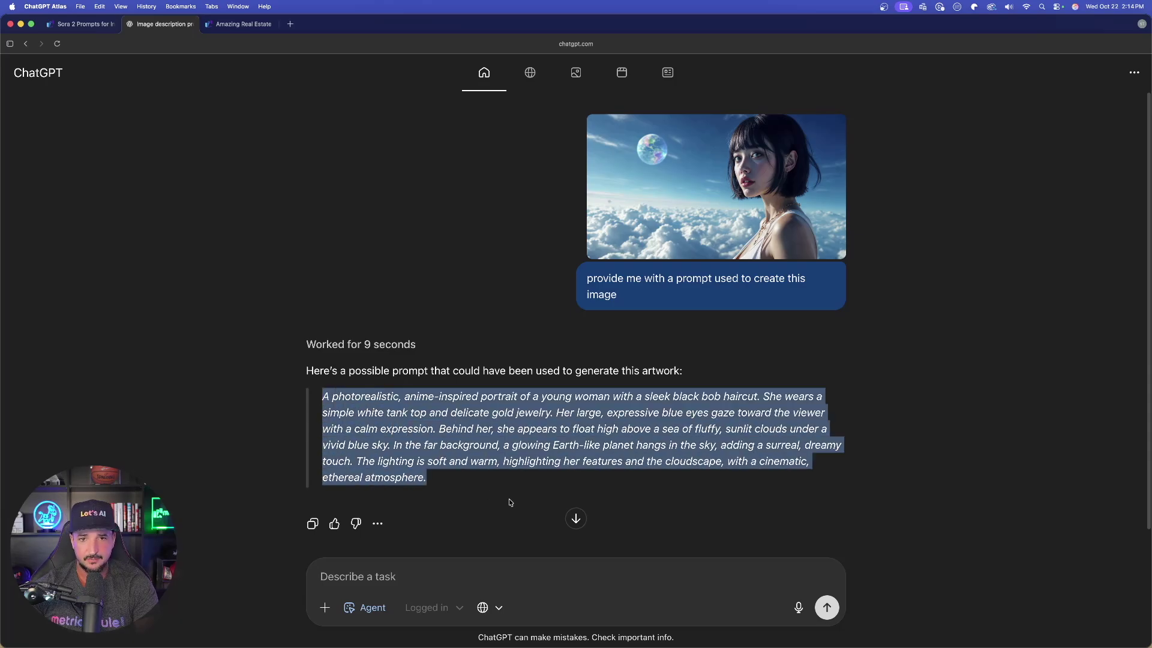
click(746, 195)
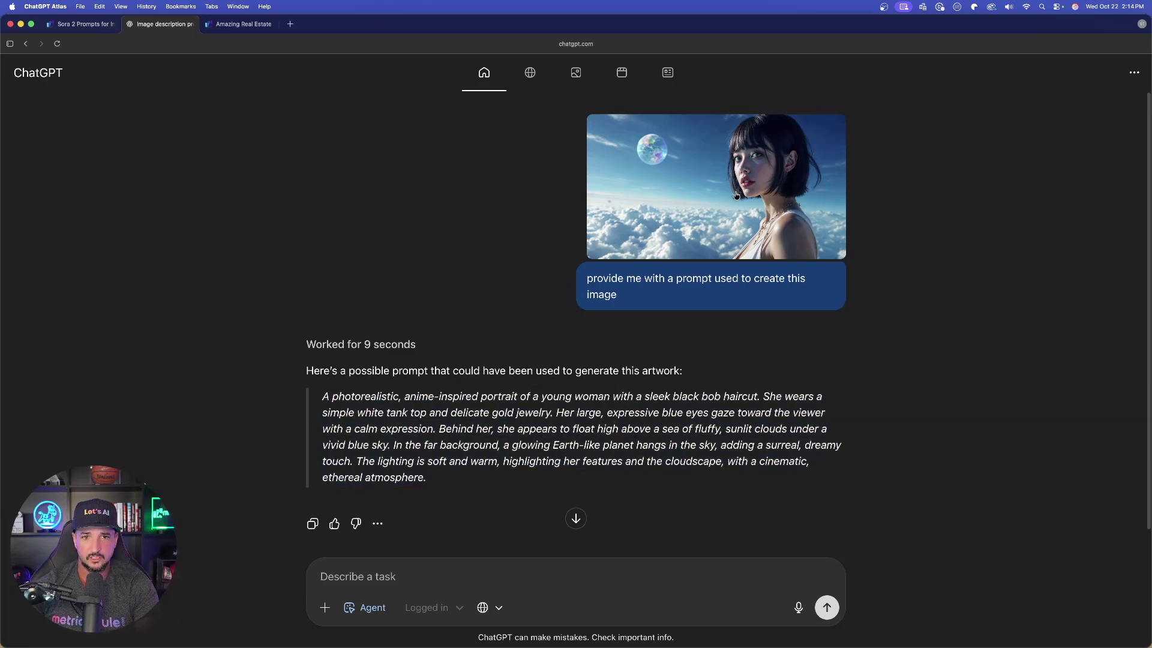
key(ctrl+shift+Tab)
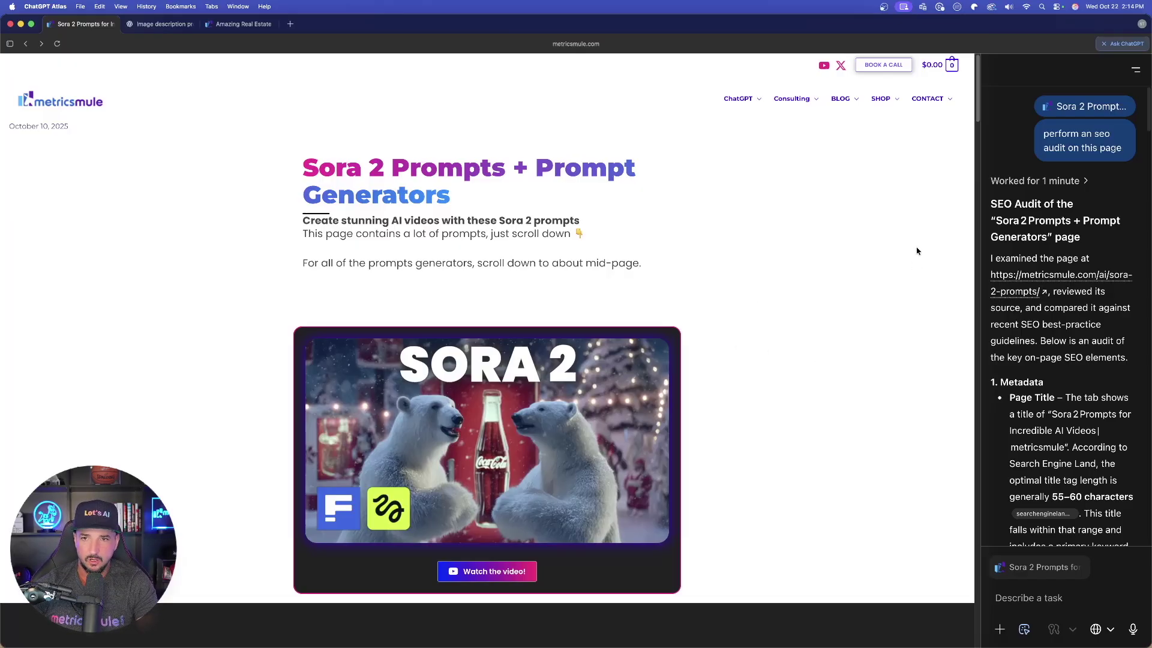
scroll(952, 276, down, 1)
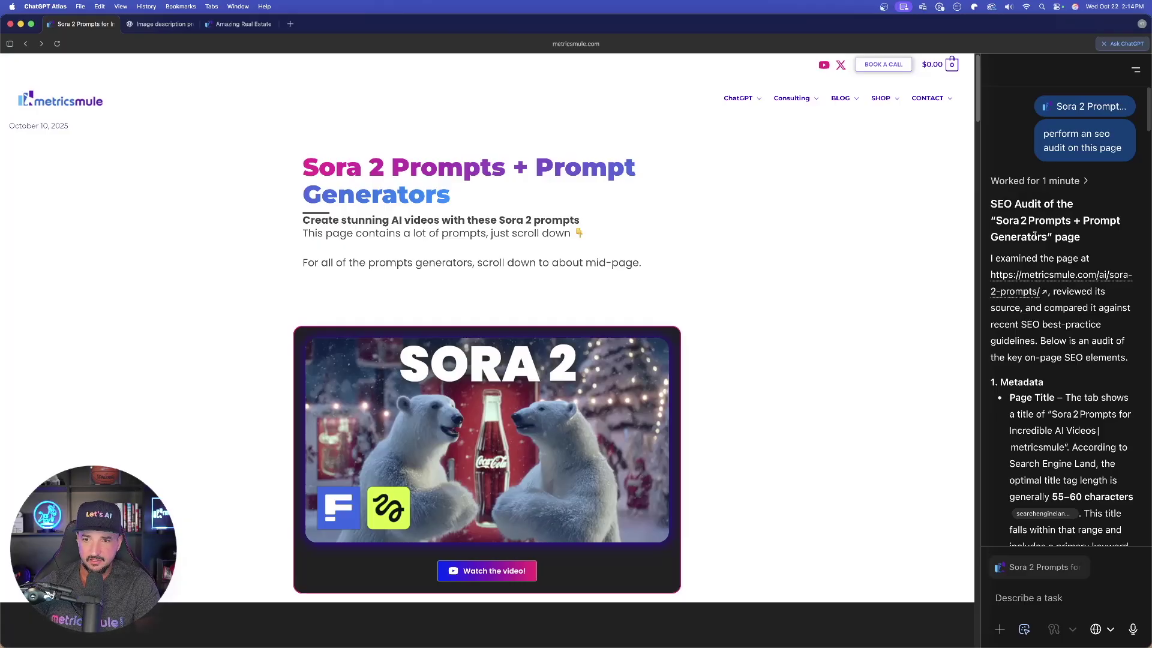
scroll(1034, 236, down, 5)
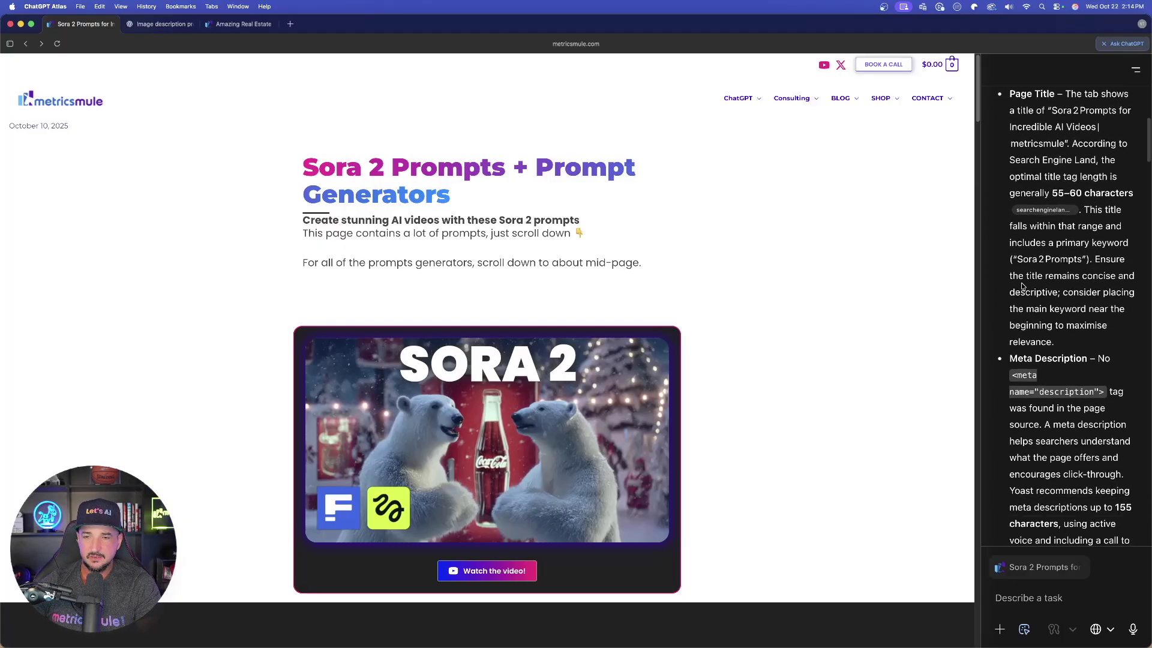
scroll(1022, 286, down, 10)
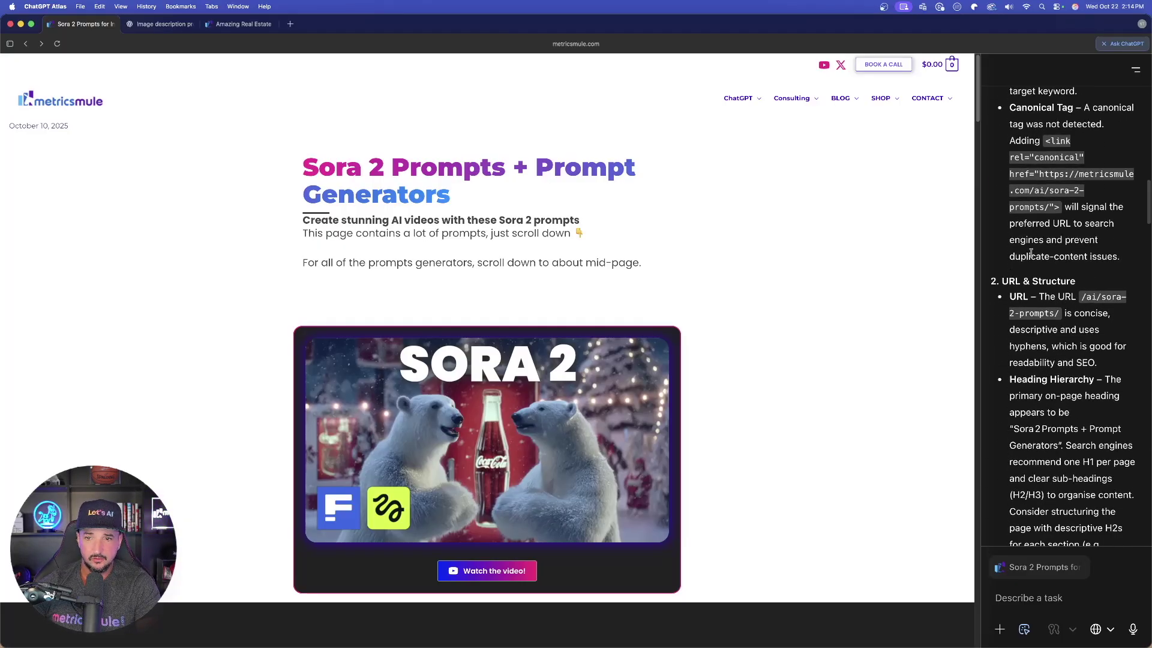
scroll(1031, 253, down, 10)
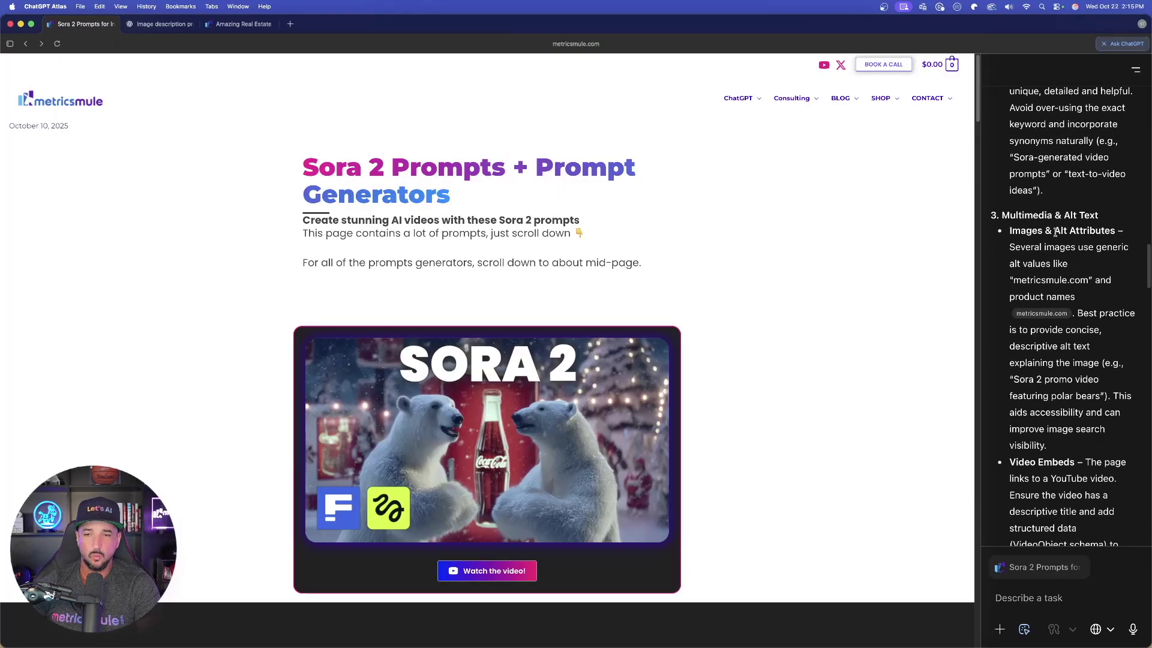
scroll(1055, 234, down, 10)
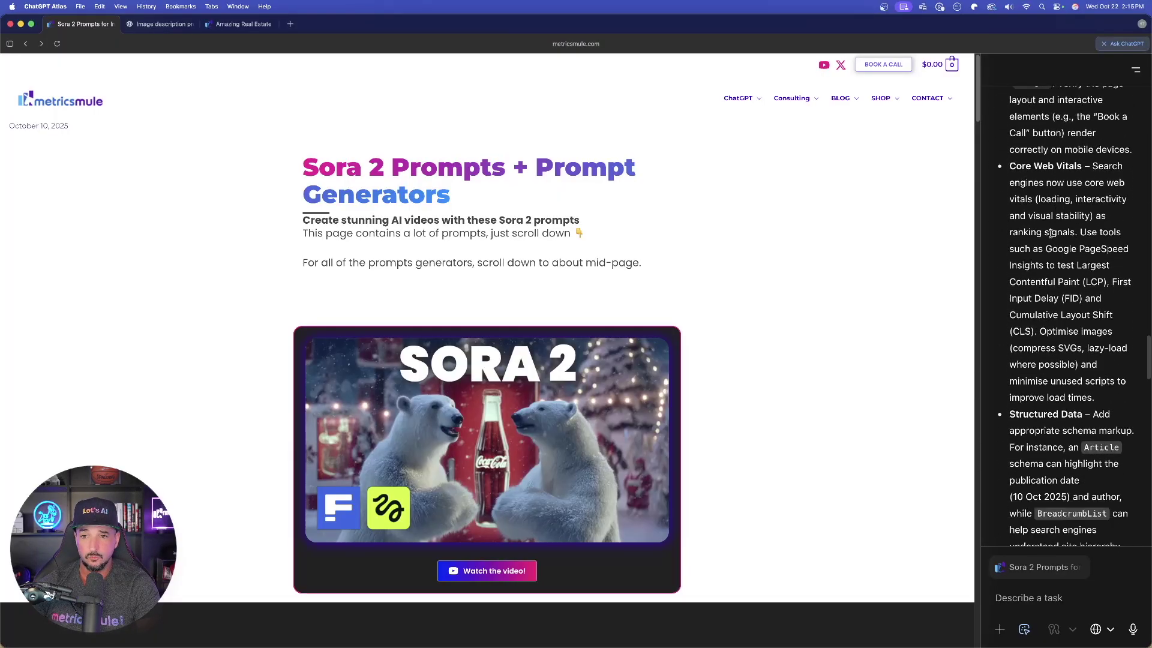